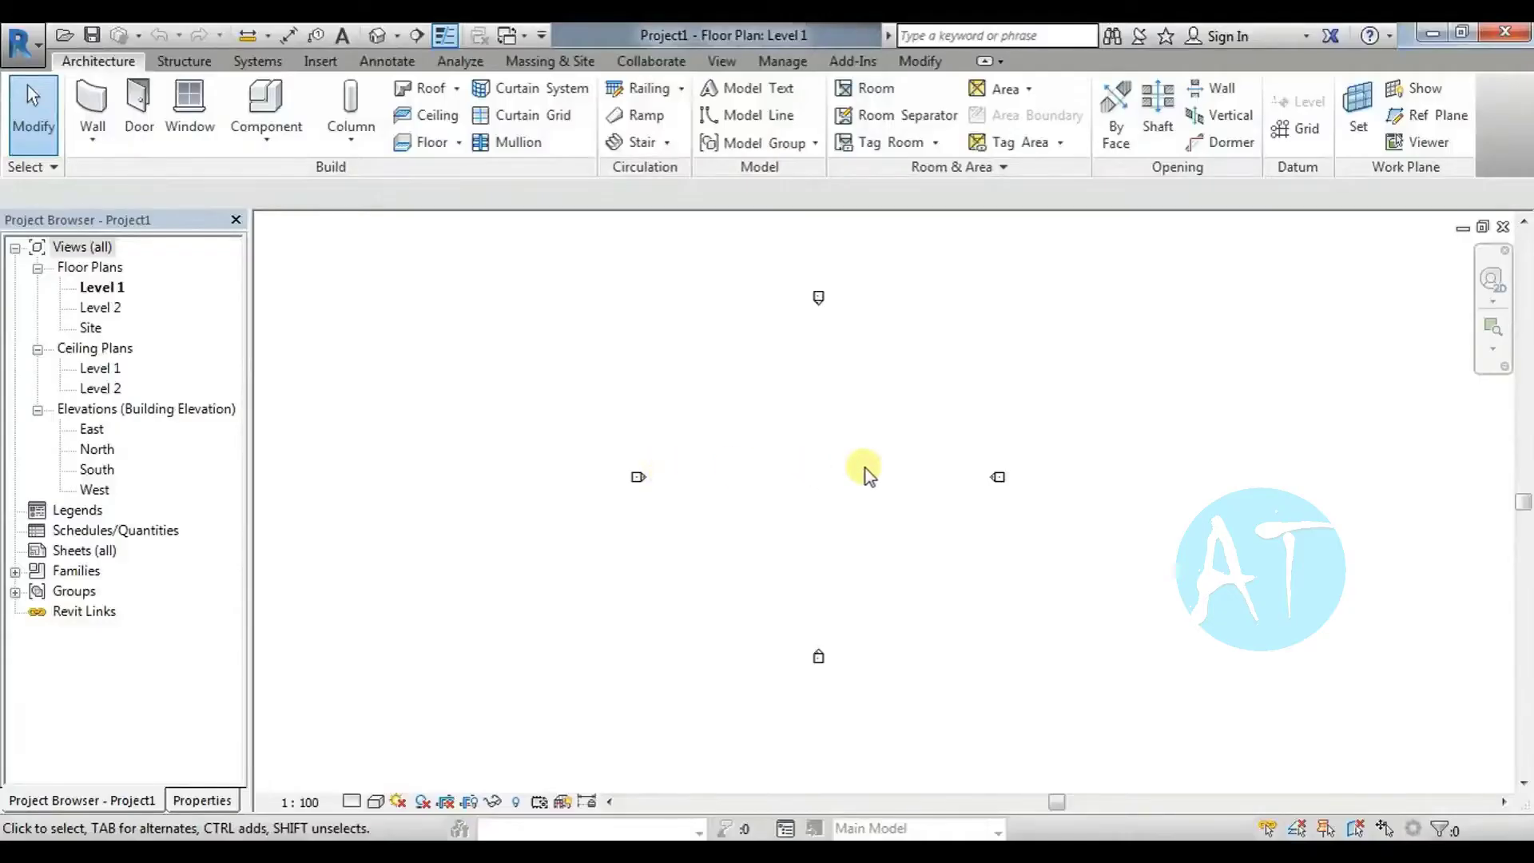
Switch back and forth between the Project Browser and the Properties of Floor Plan: Level 1
left_click(919, 62)
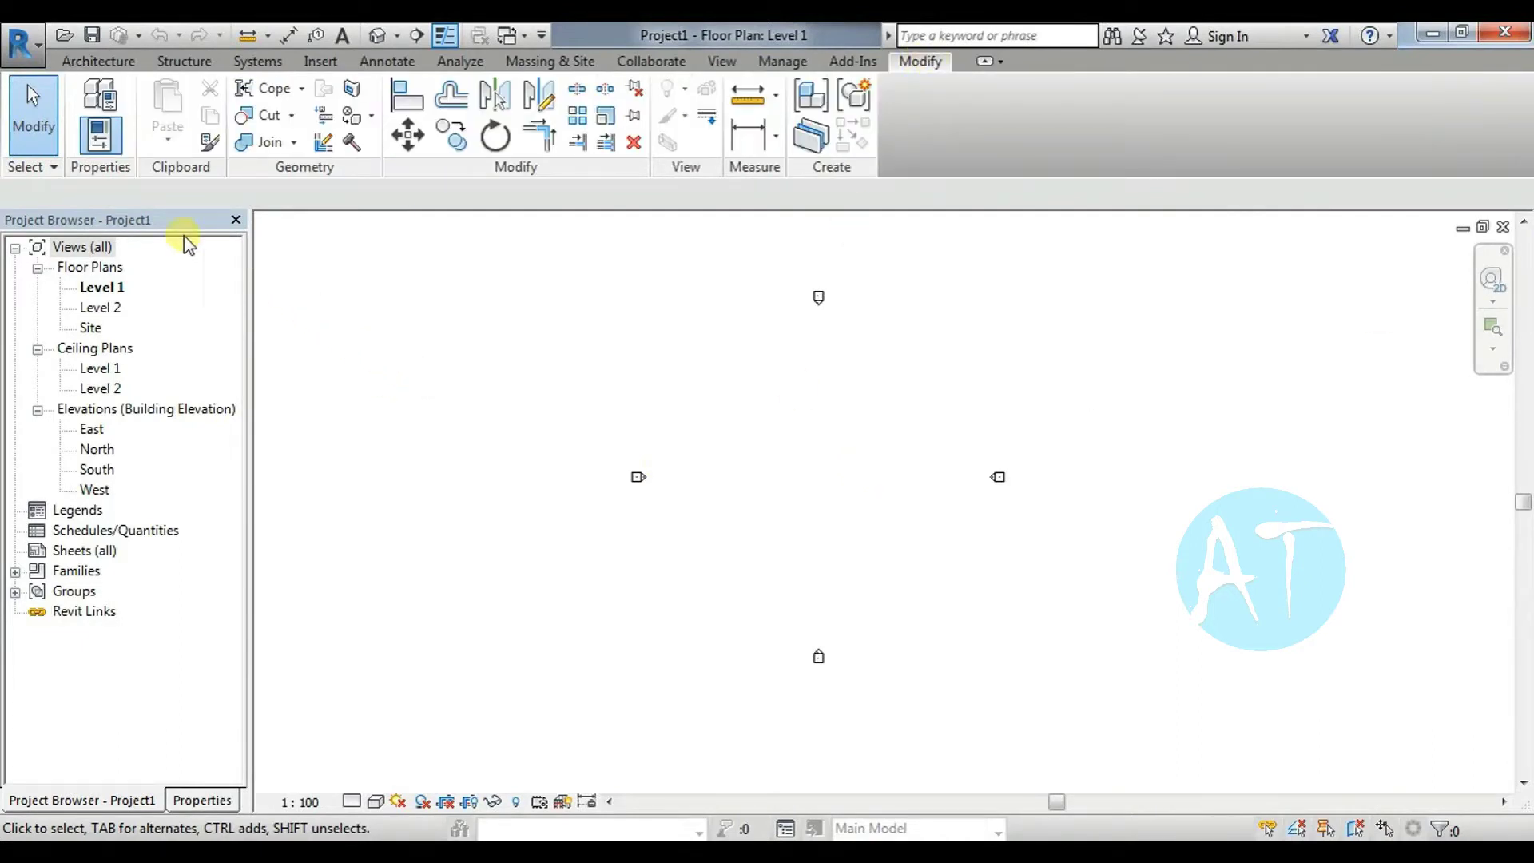
left_click(194, 801)
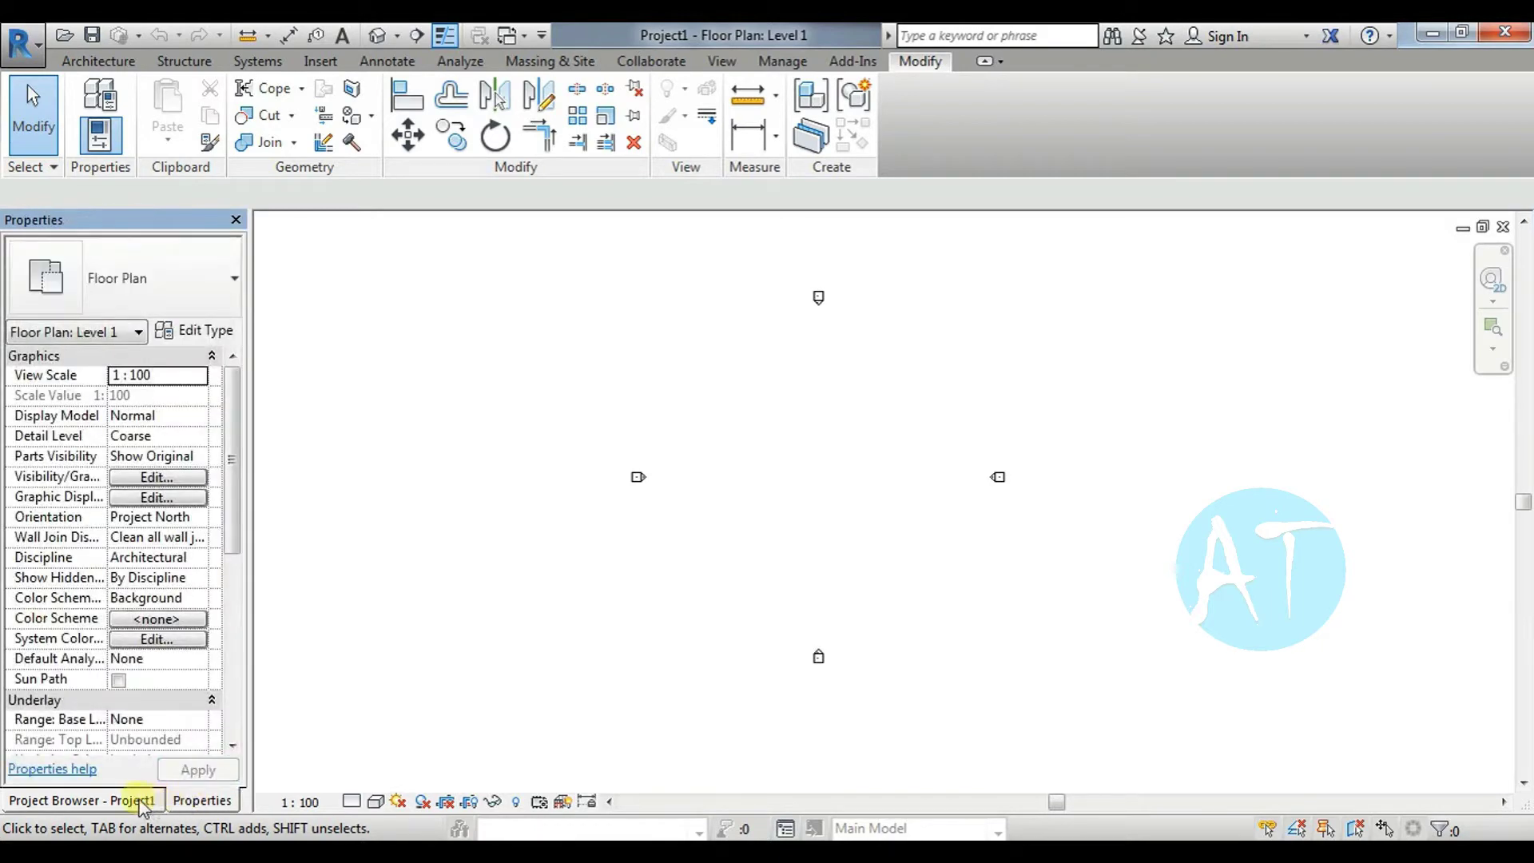
left_click(139, 802)
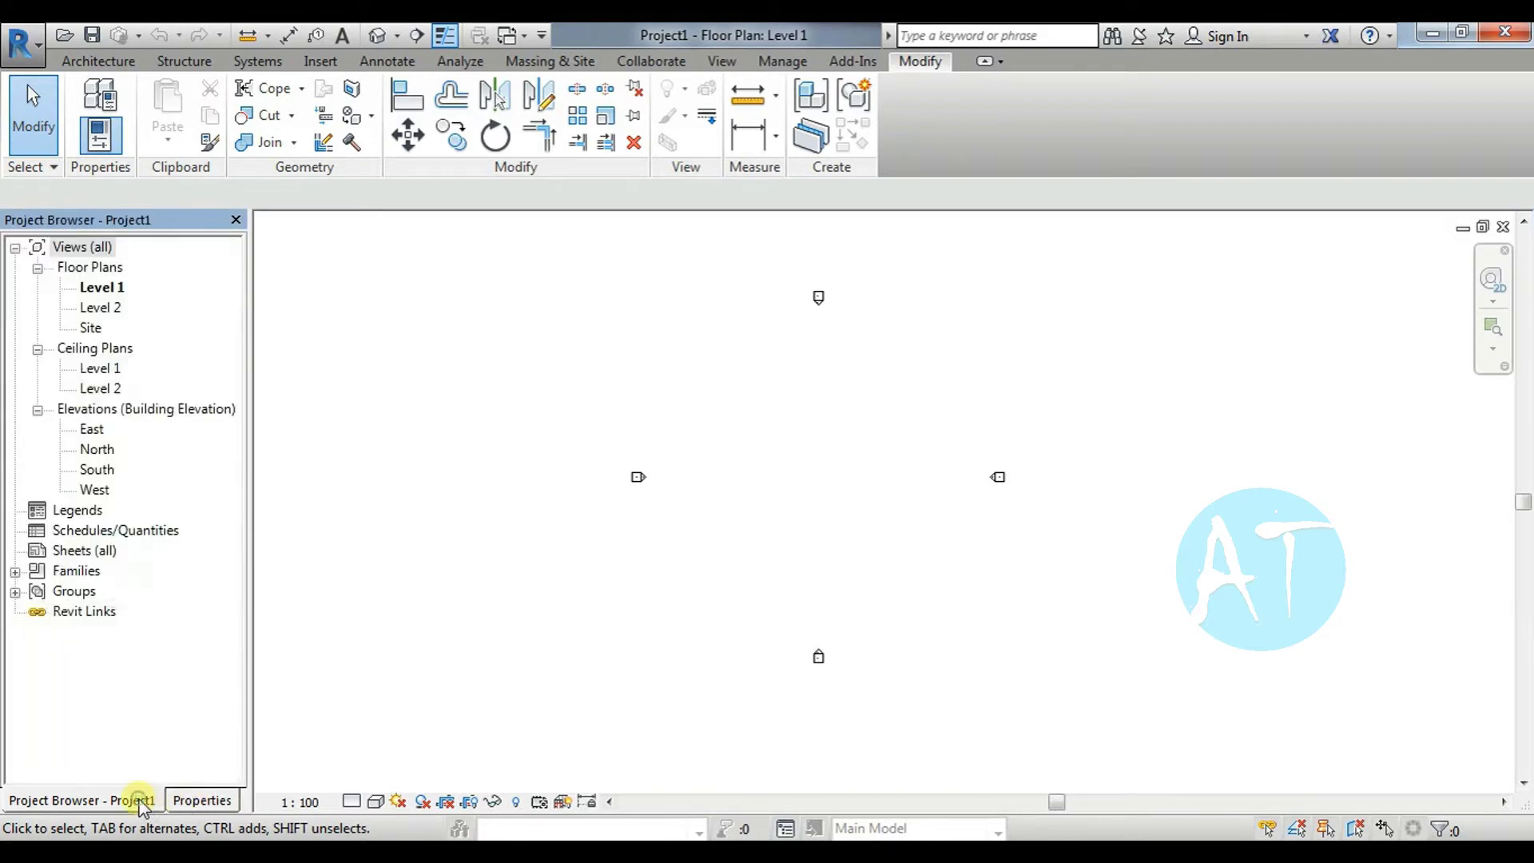
left_click(202, 800)
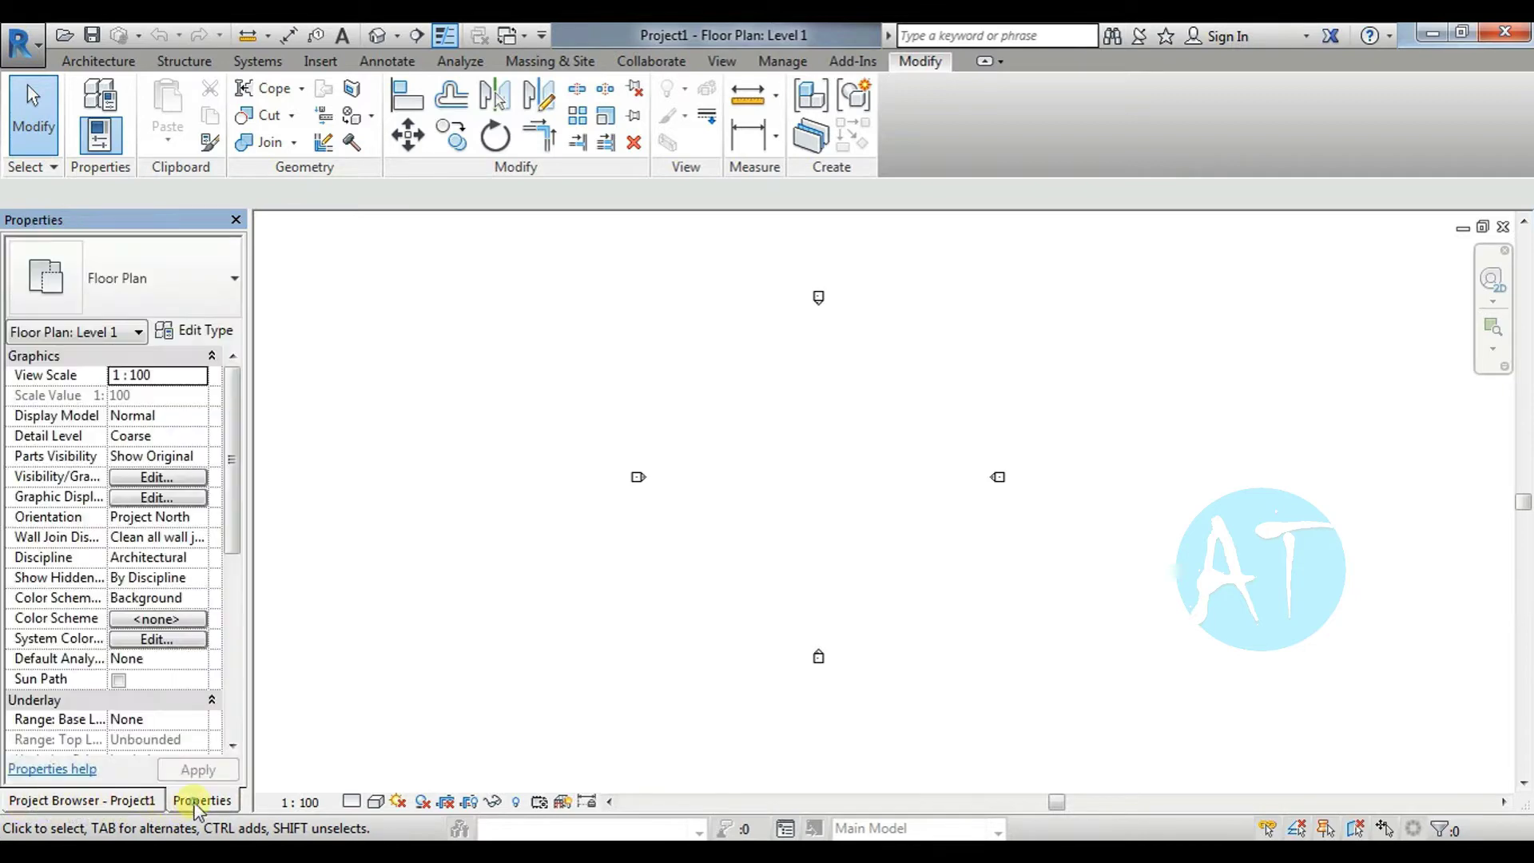
left_click(117, 801)
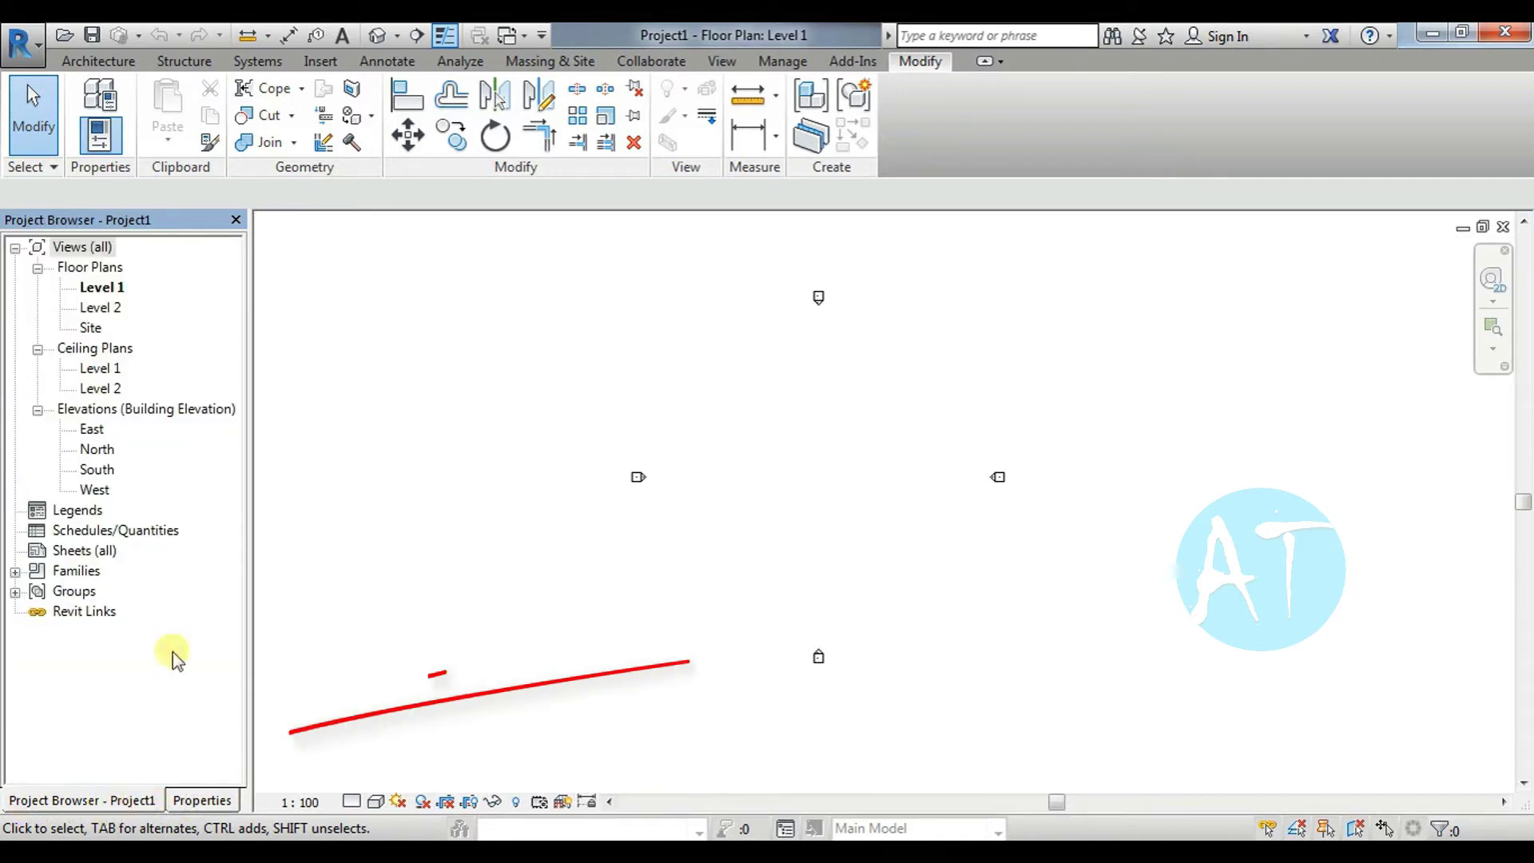
Browse the Views, Floor Plans, Ceiling Plans and Elevations groups, ending on the Level 1 view properties
left_click(74, 249)
left_click(14, 248)
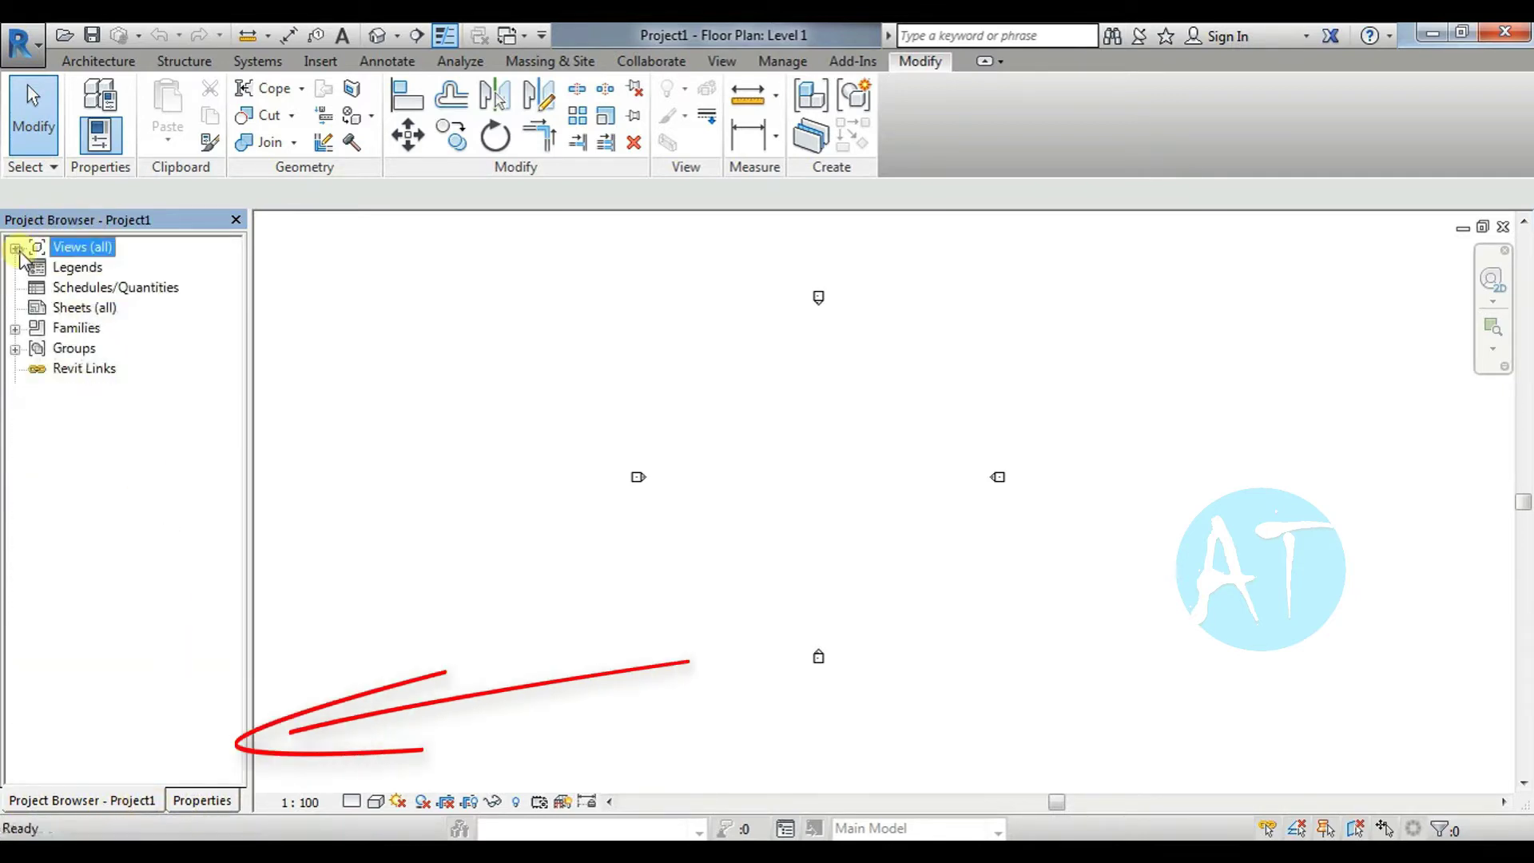
left_click(15, 248)
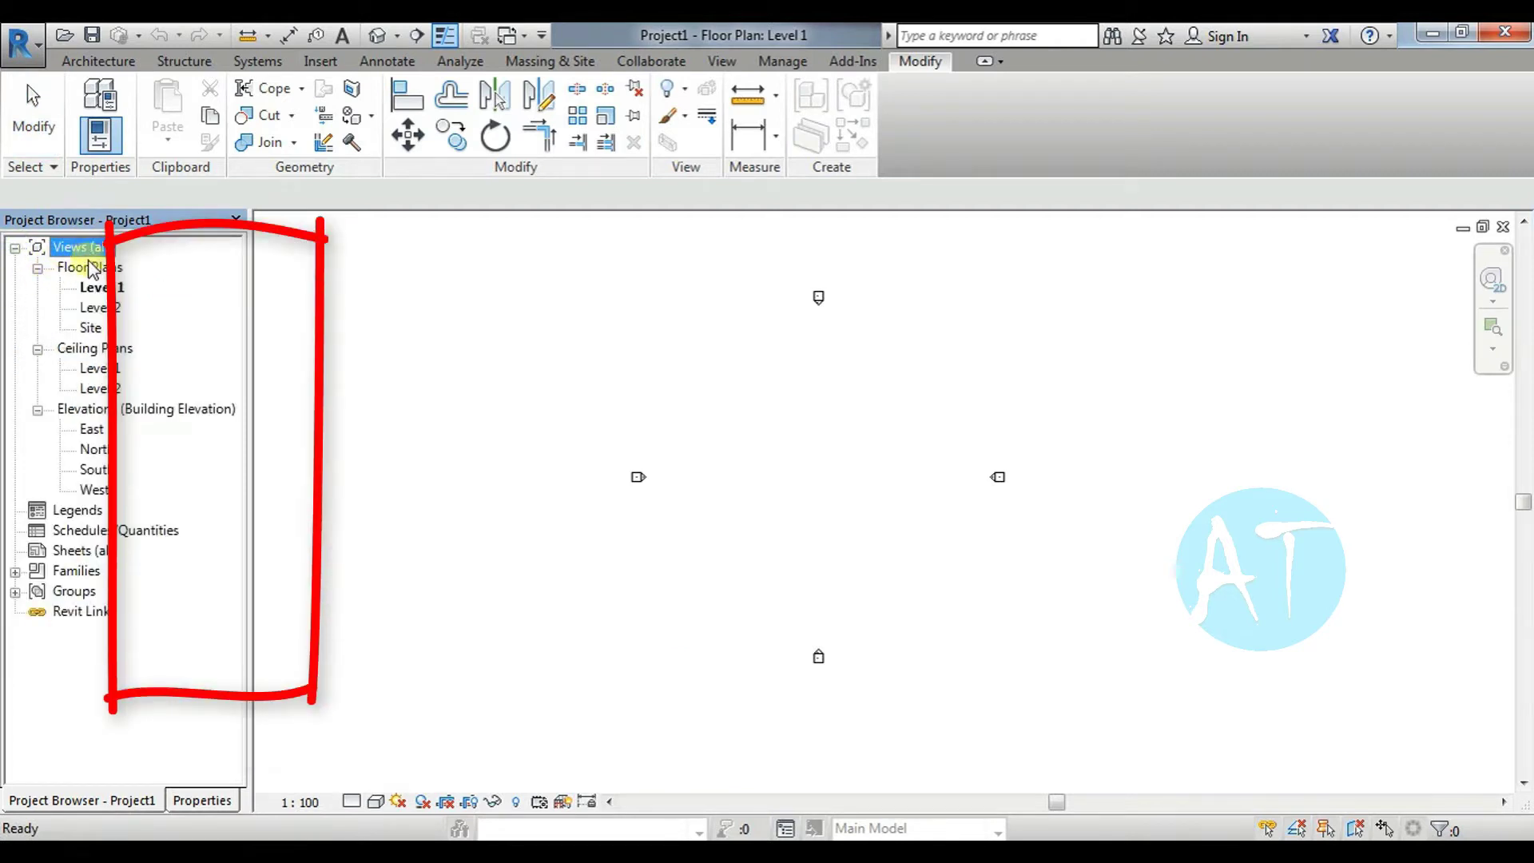
left_click(88, 268)
left_click(95, 349)
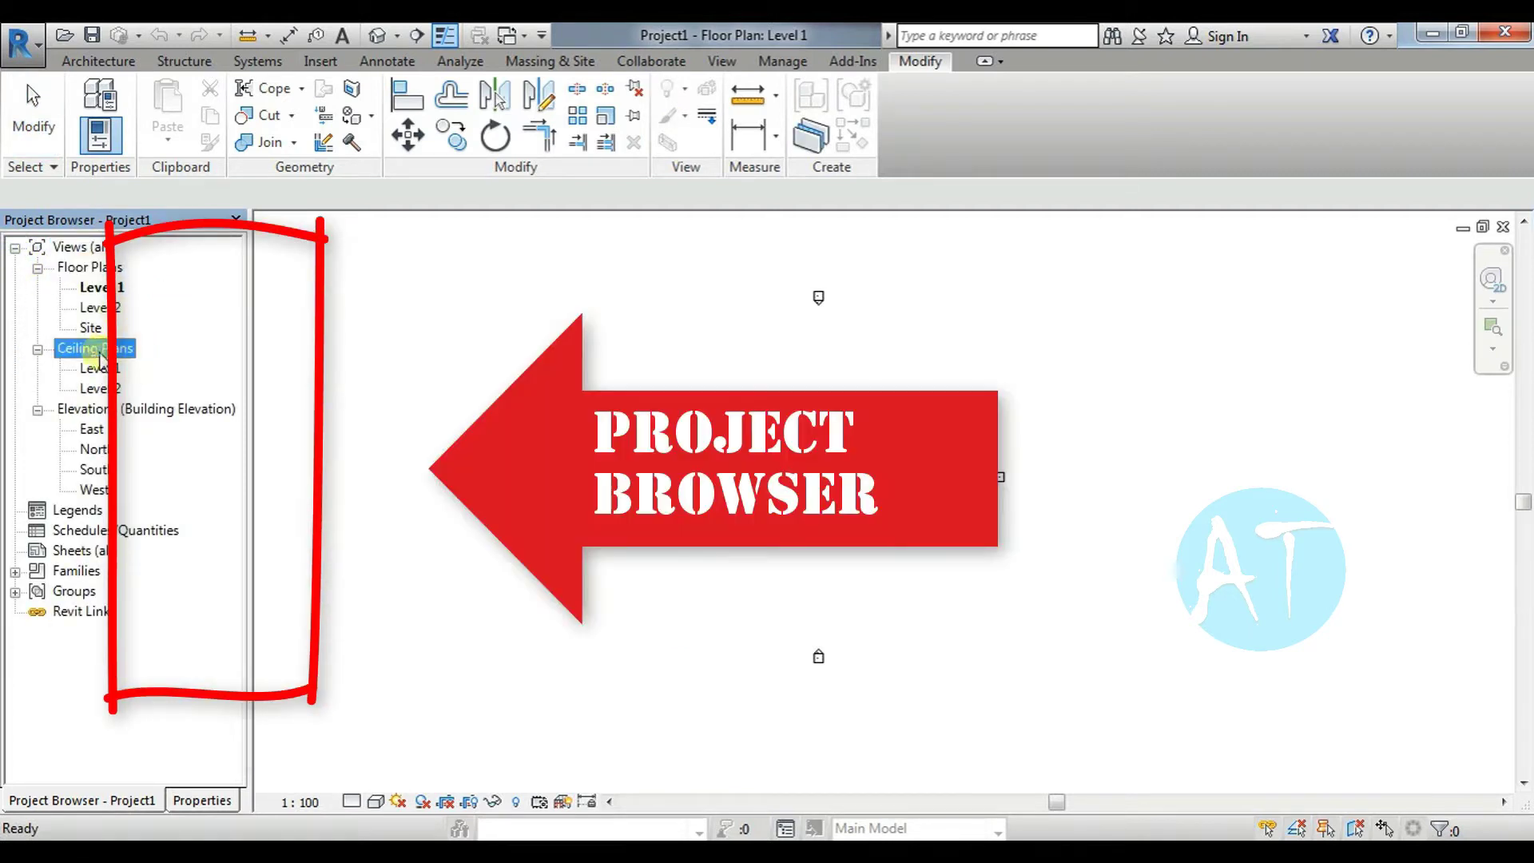
left_click(84, 411)
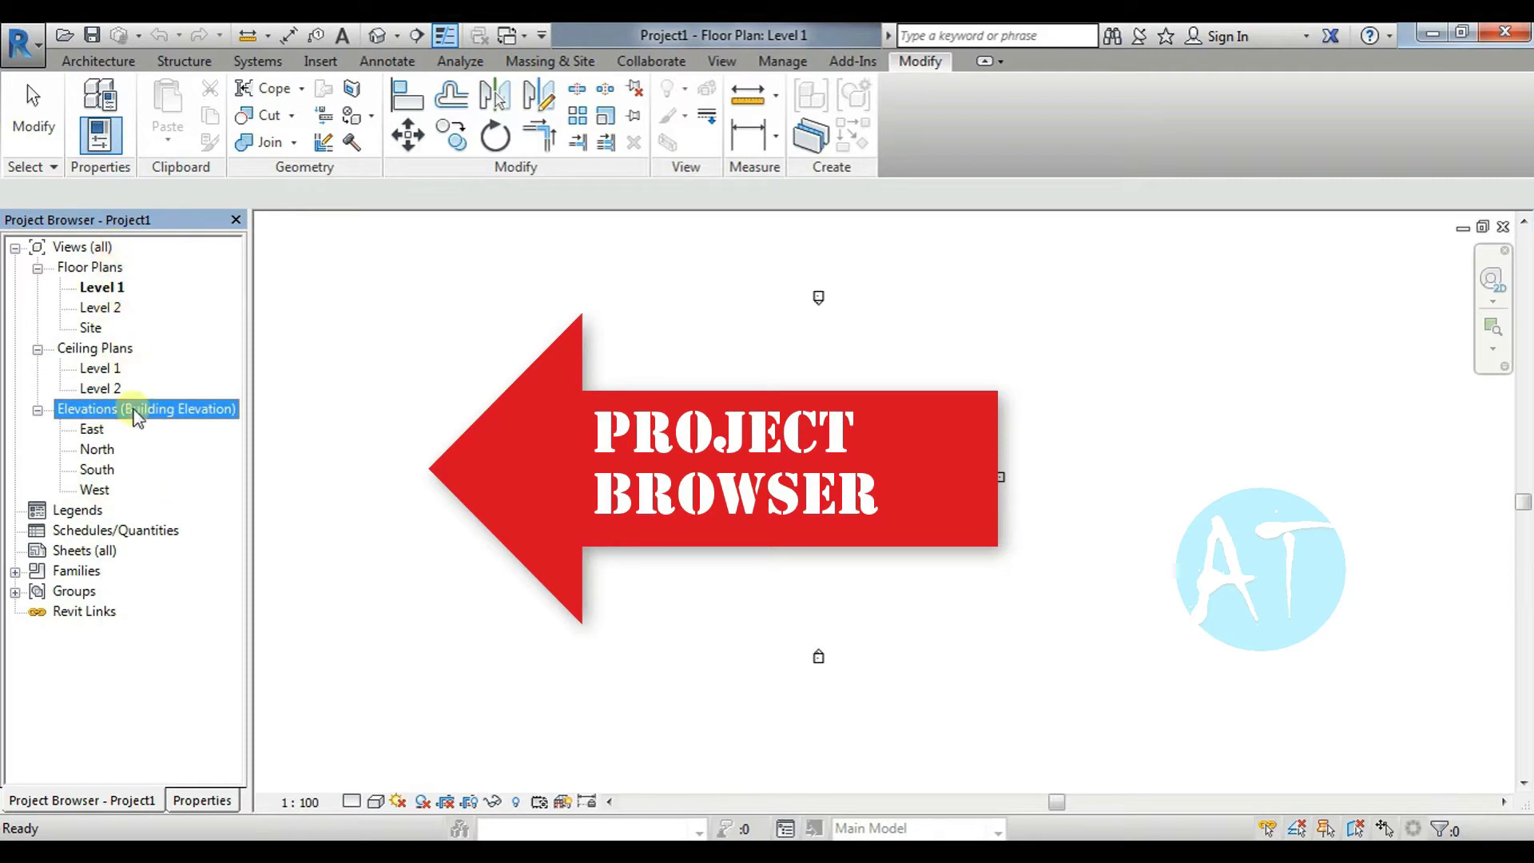
left_click(201, 799)
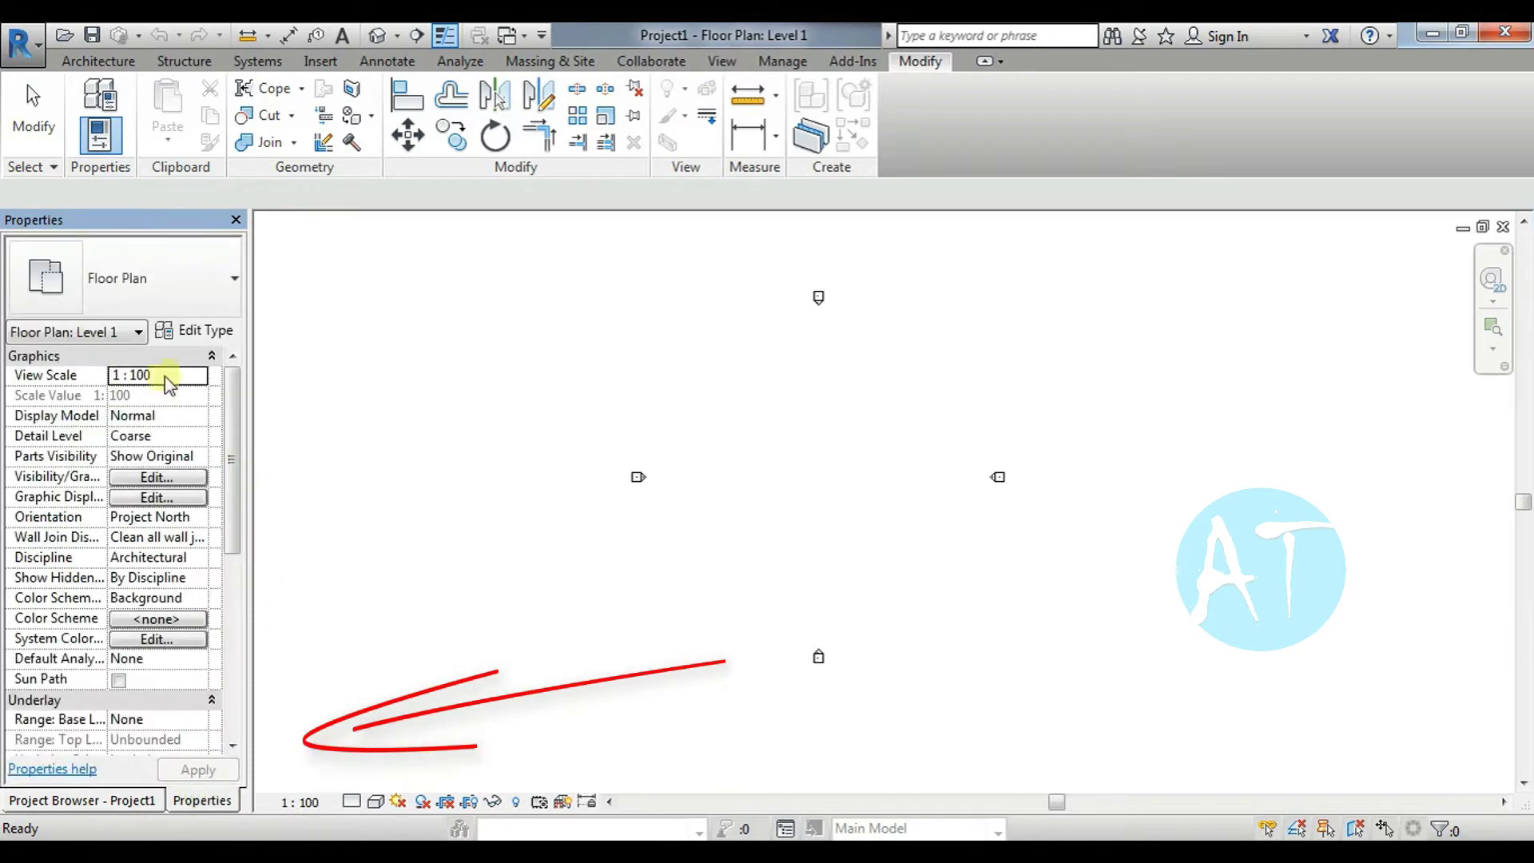
Inspect the floor plan's view type list, Edit Type settings and floor plan view dropdown
left_click(300, 305)
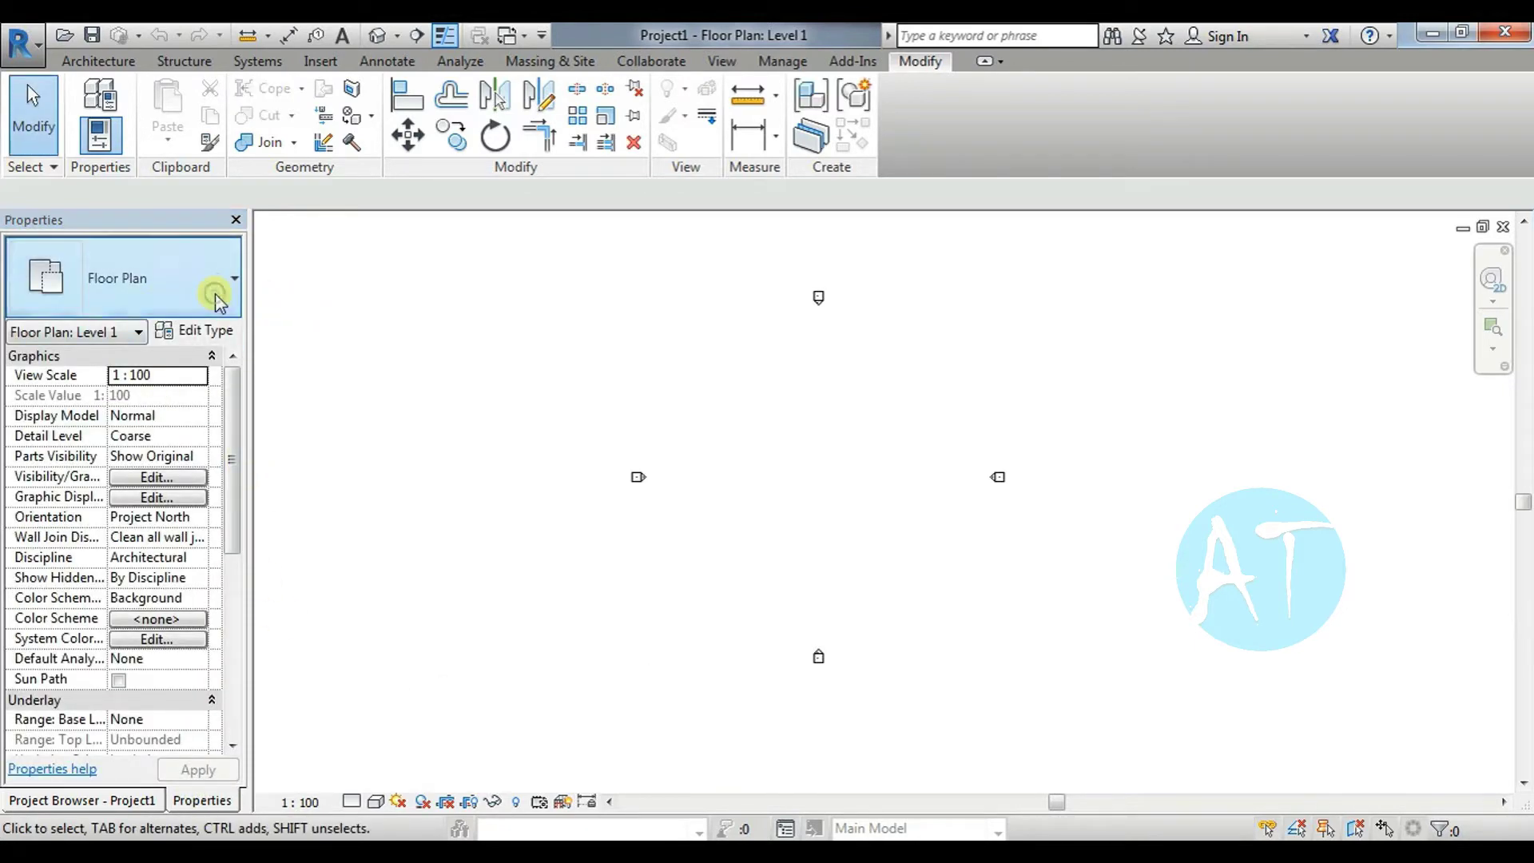
left_click(217, 297)
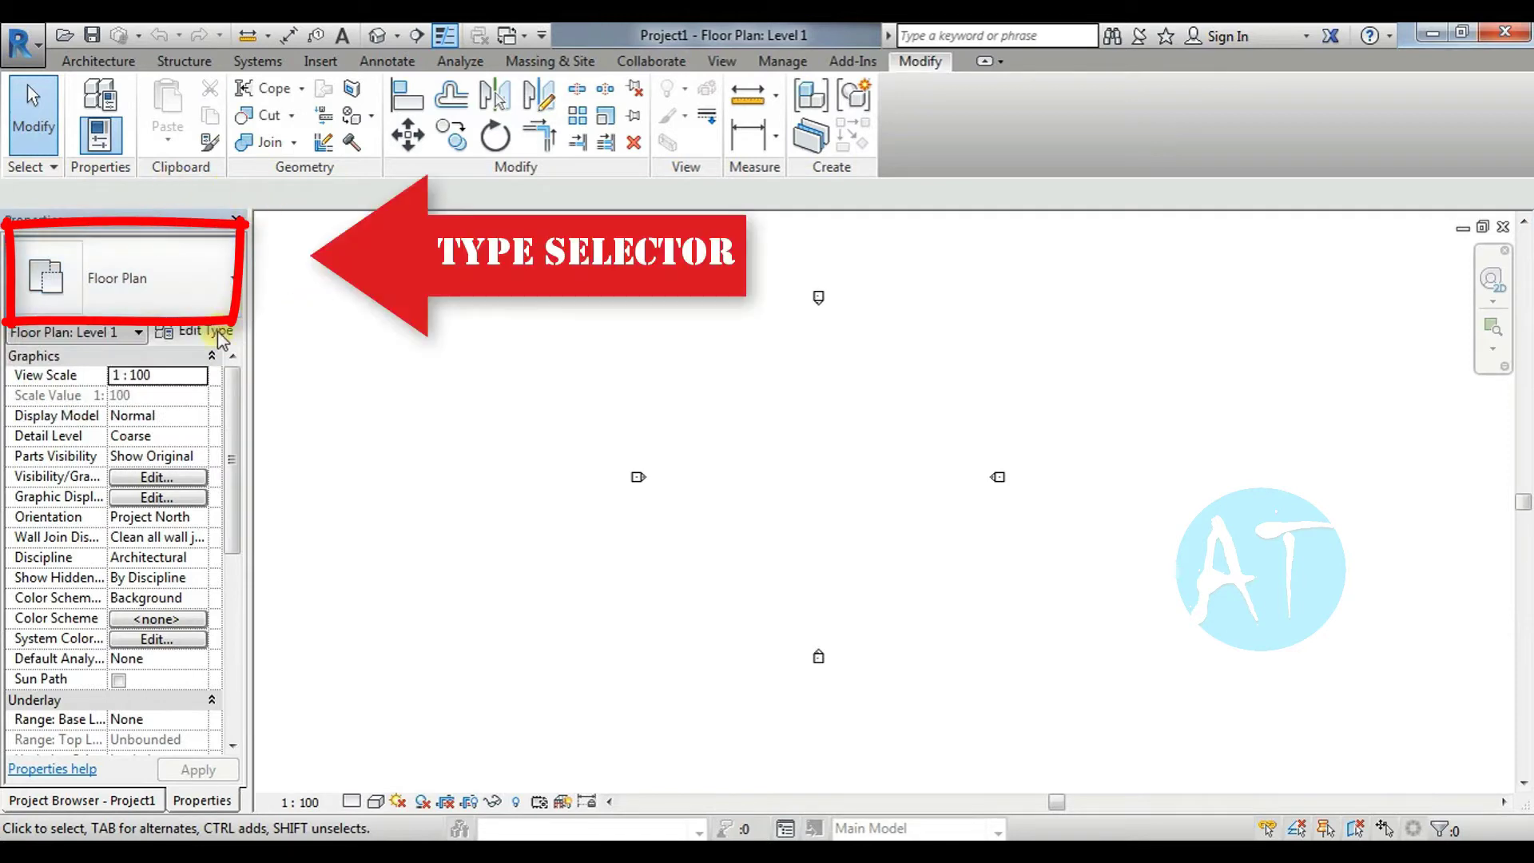
left_click(219, 334)
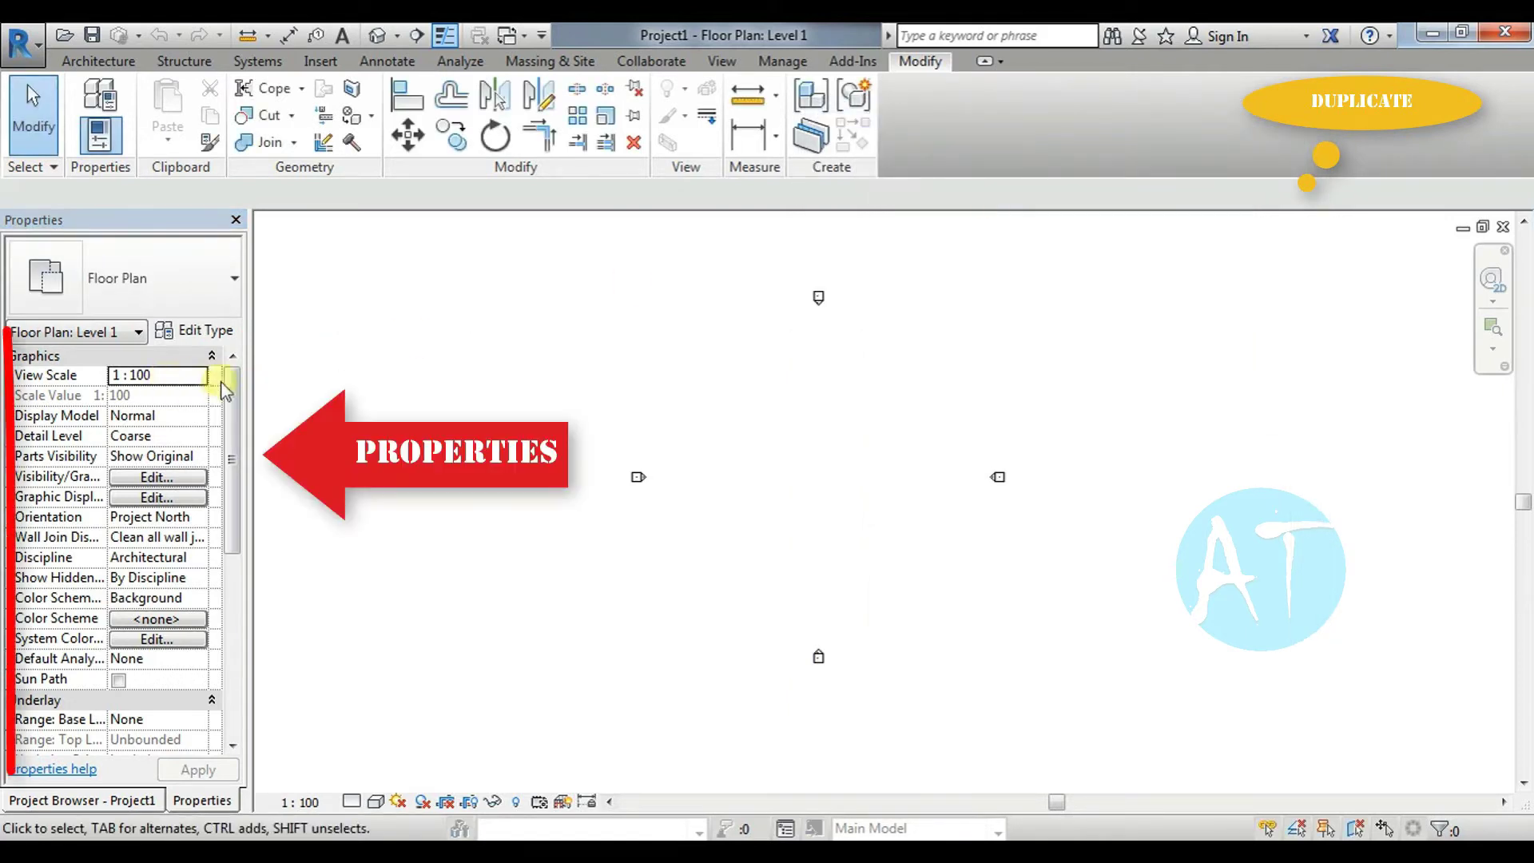
mouse_move(230, 525)
left_mouse_down()
mouse_move(249, 655)
mouse_move(240, 480)
left_mouse_up()
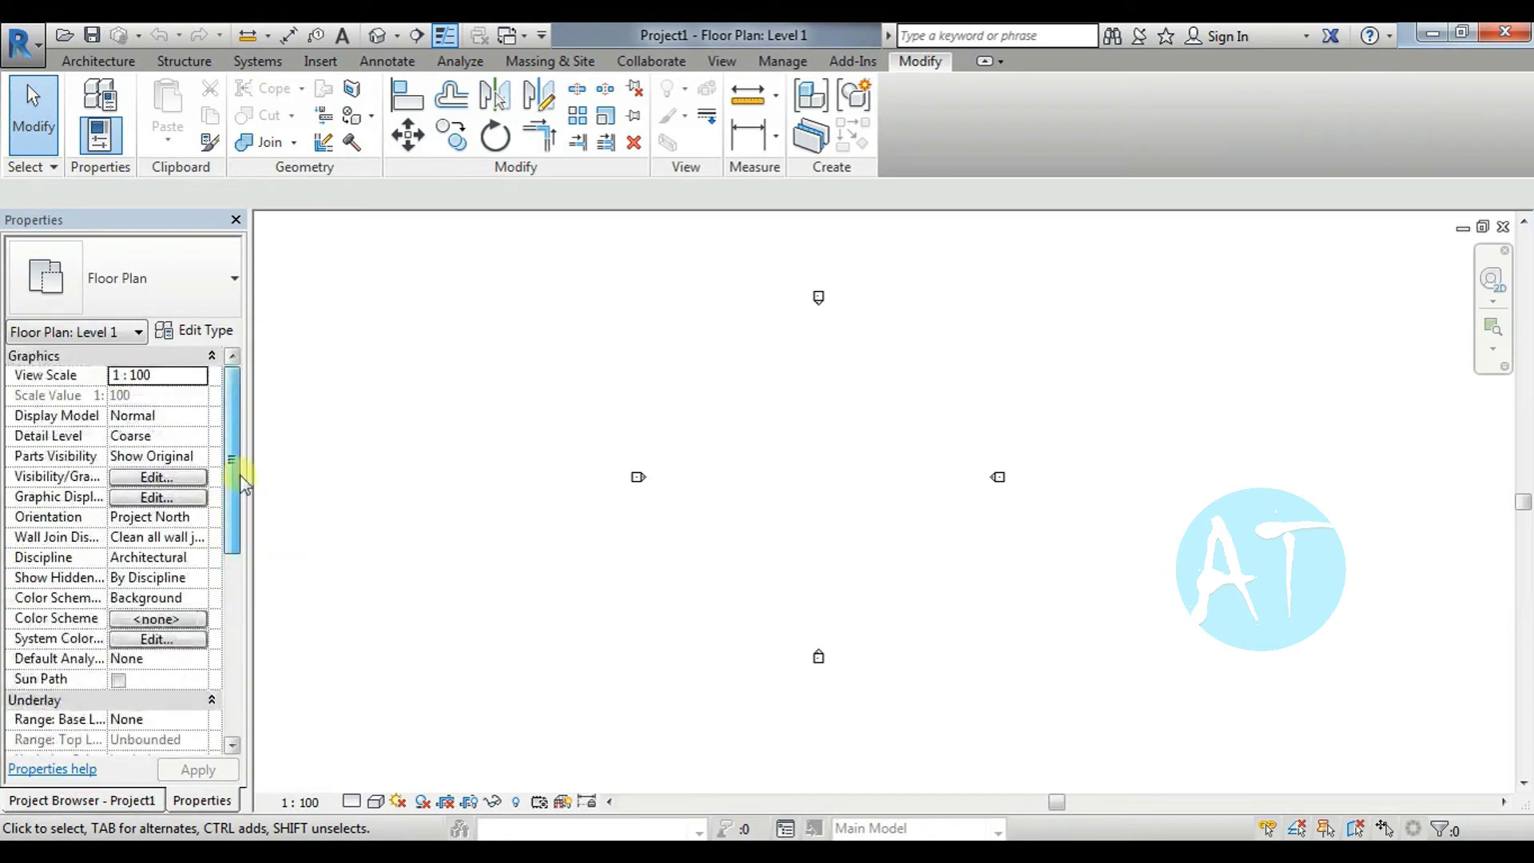
left_click(138, 332)
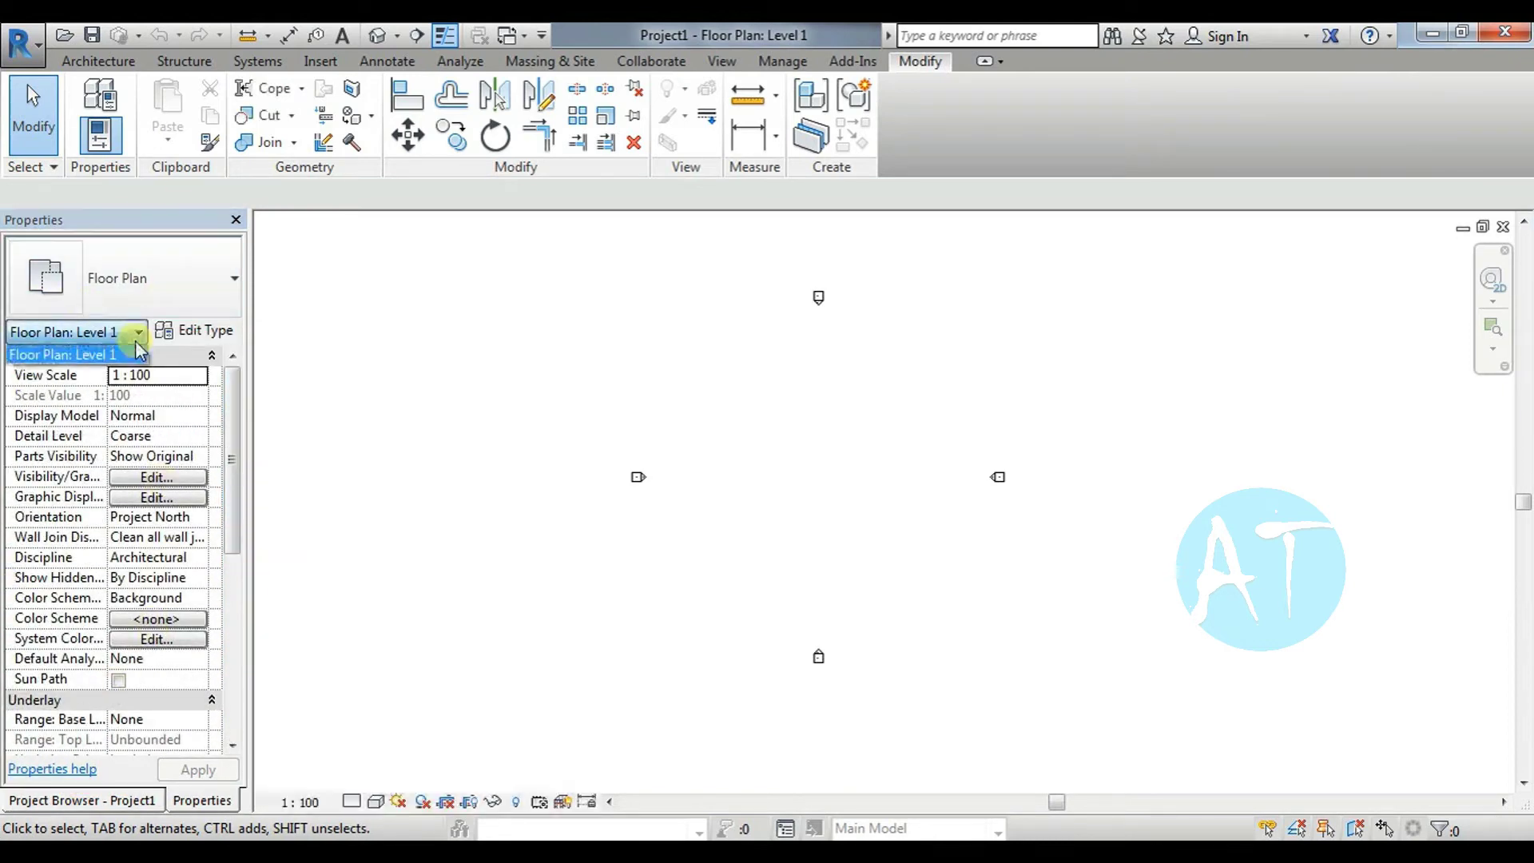
left_click(80, 352)
left_click(433, 369)
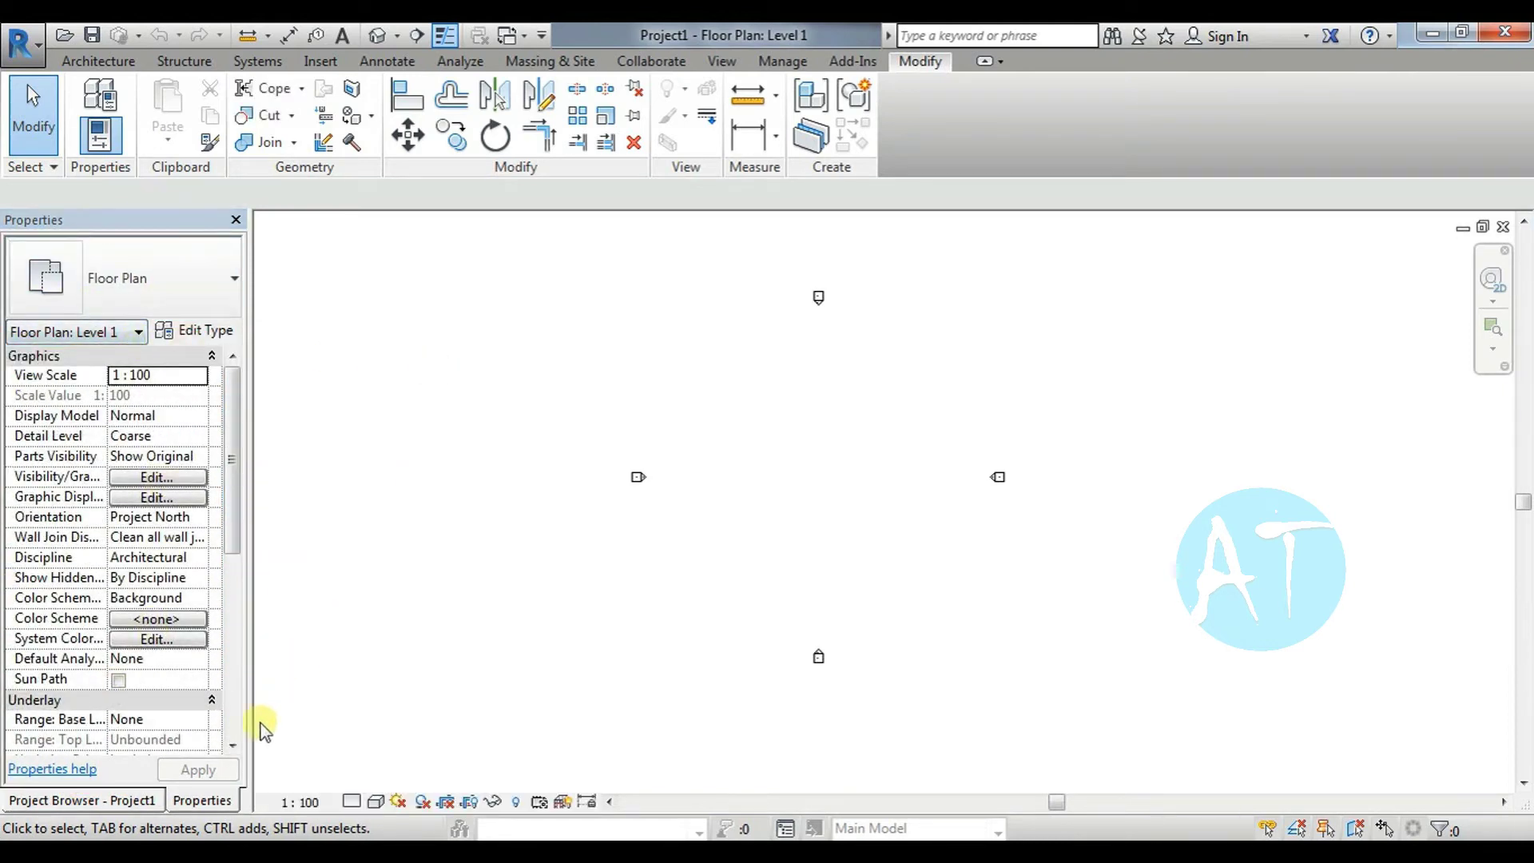
Return to the Project Browser and select the East, South and West elevation views
left_click(148, 799)
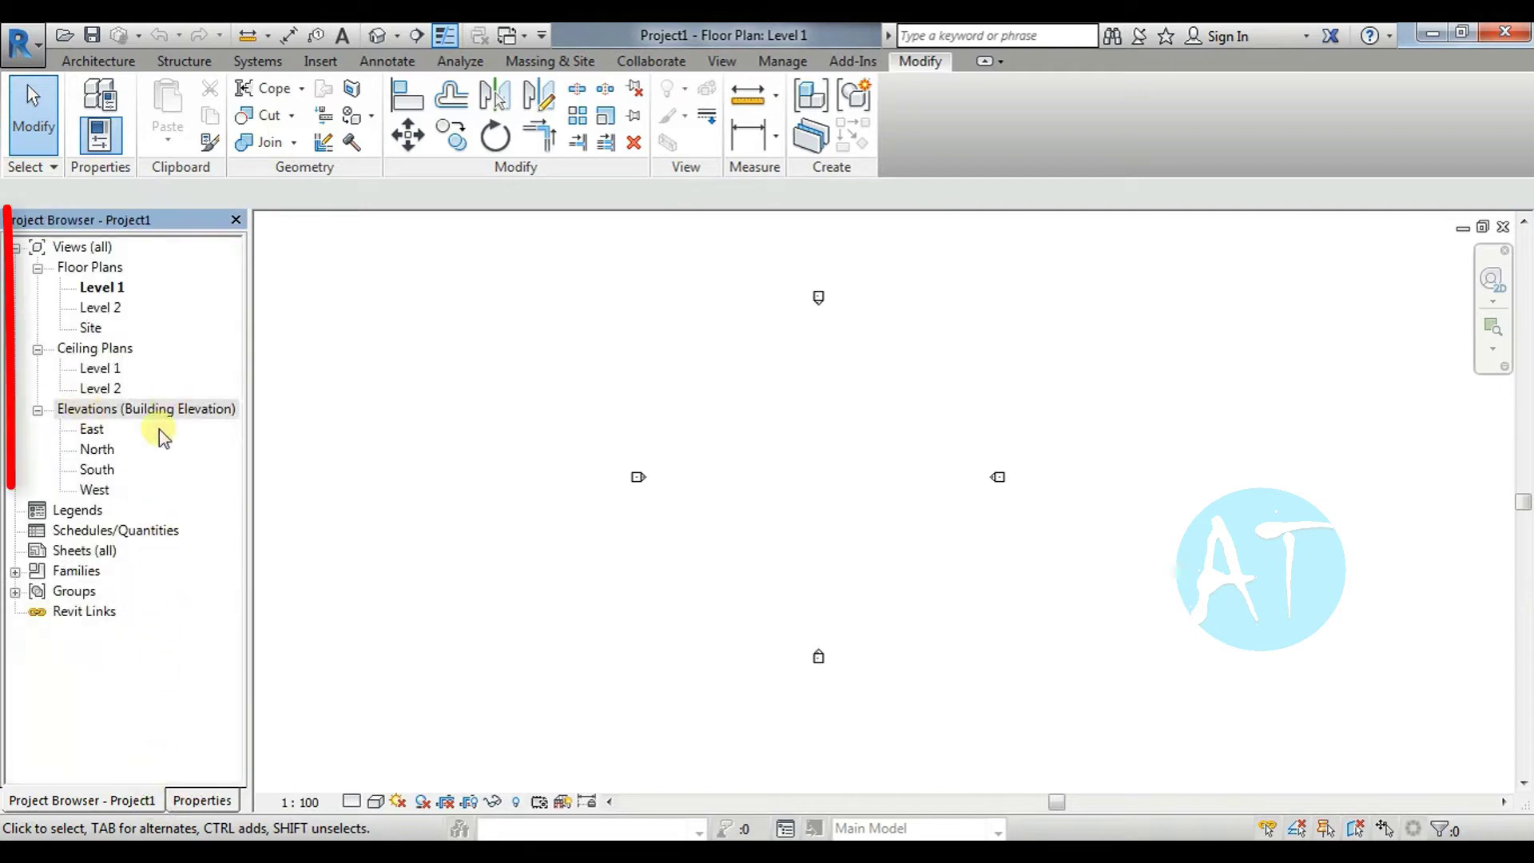
left_click(85, 430)
left_click(96, 469)
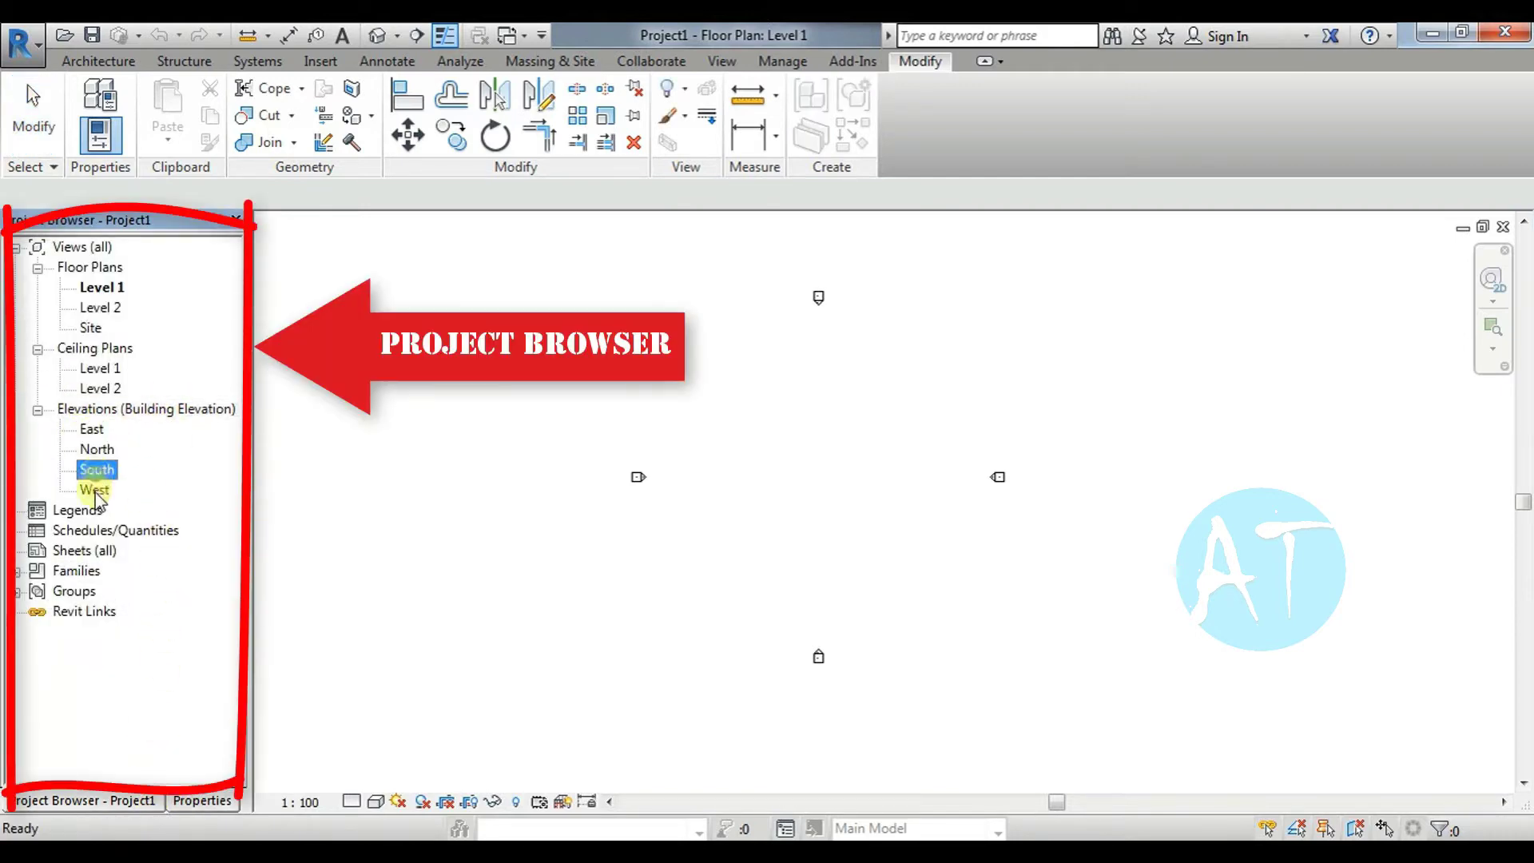
left_click(376, 517)
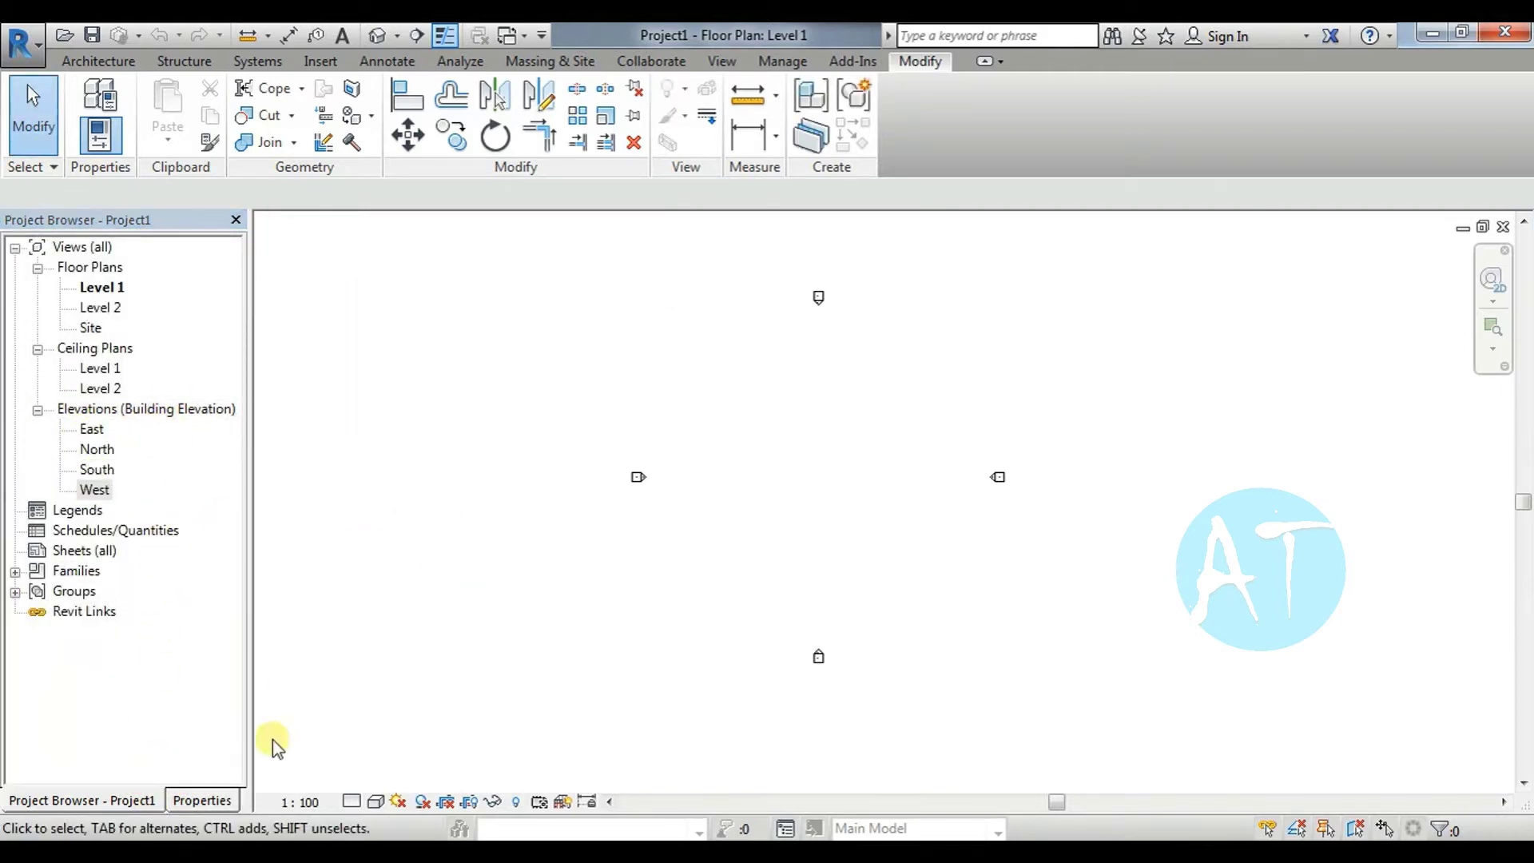
Start the WA wall command and open the 3D view with its properties shown
key("w")
key("a")
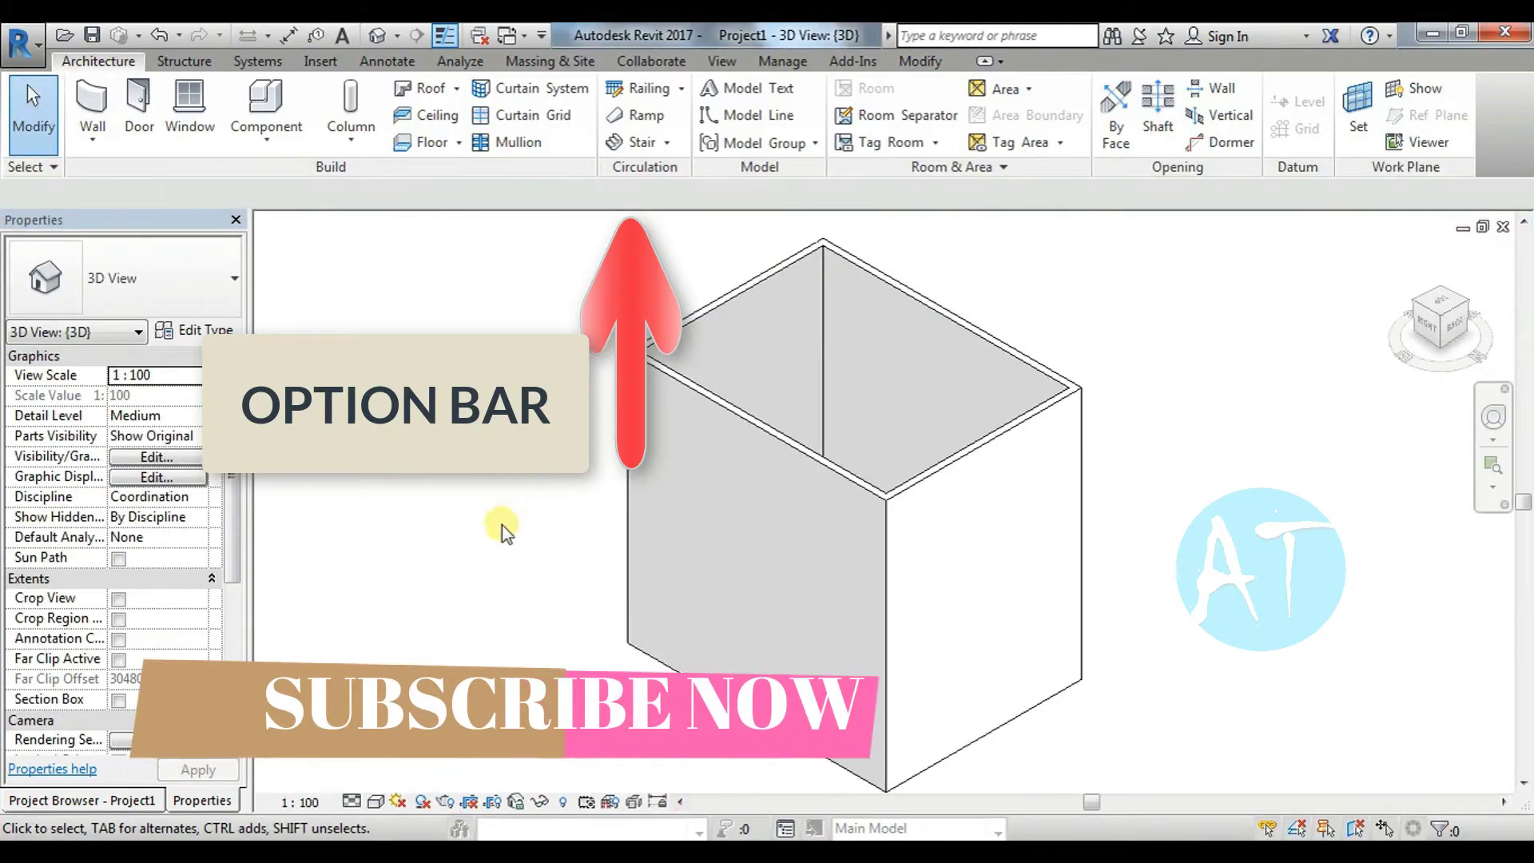
left_click(153, 799)
left_click(206, 799)
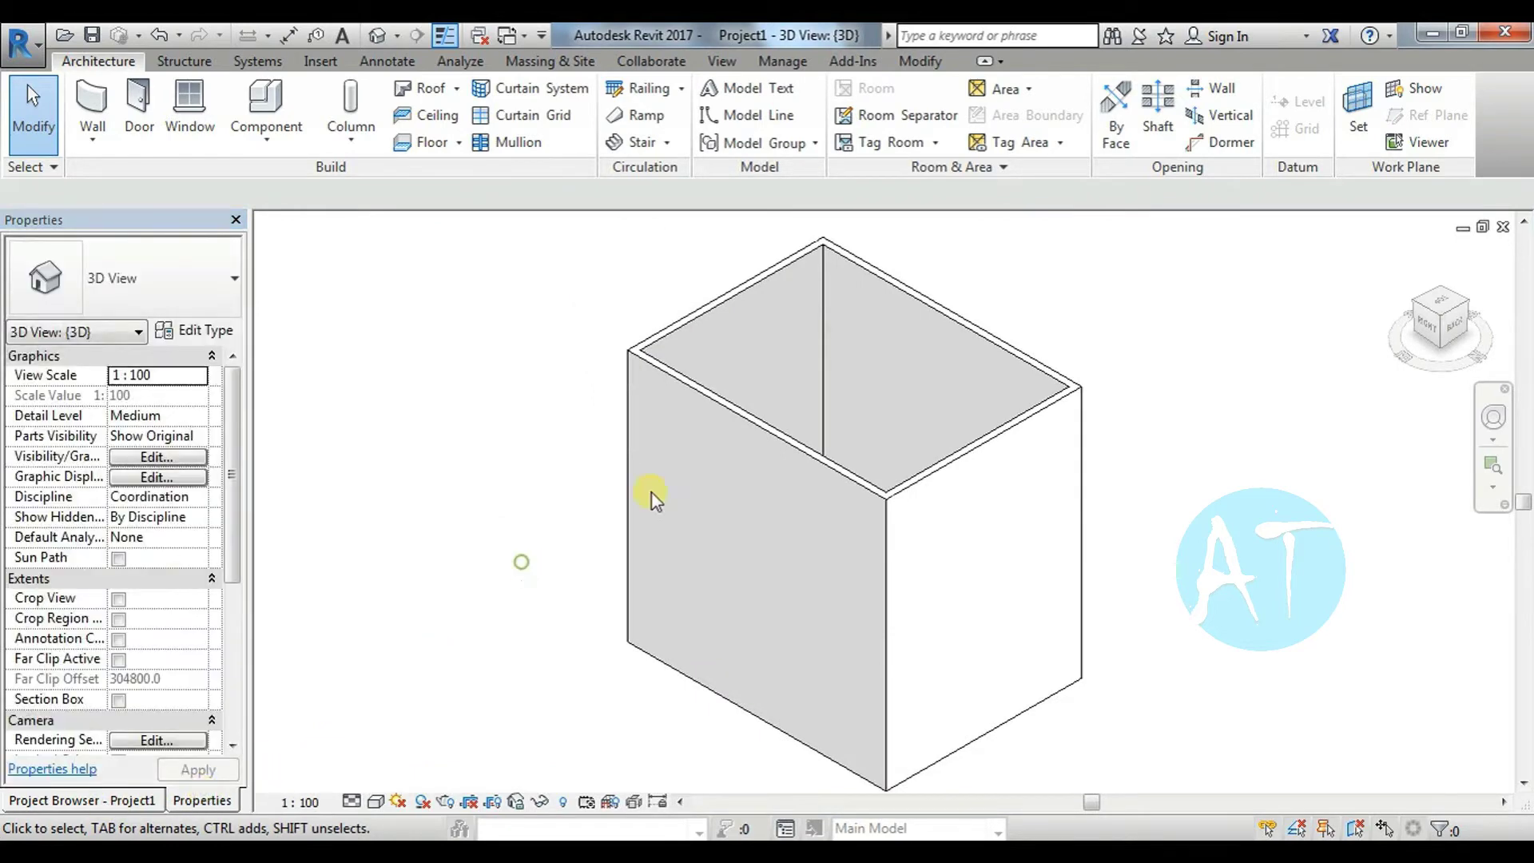
scroll(659, 404, "down", 1)
Select individual walls, then window-select all four and show the view scale list (1 : 100)
left_click(847, 464)
key("Escape")
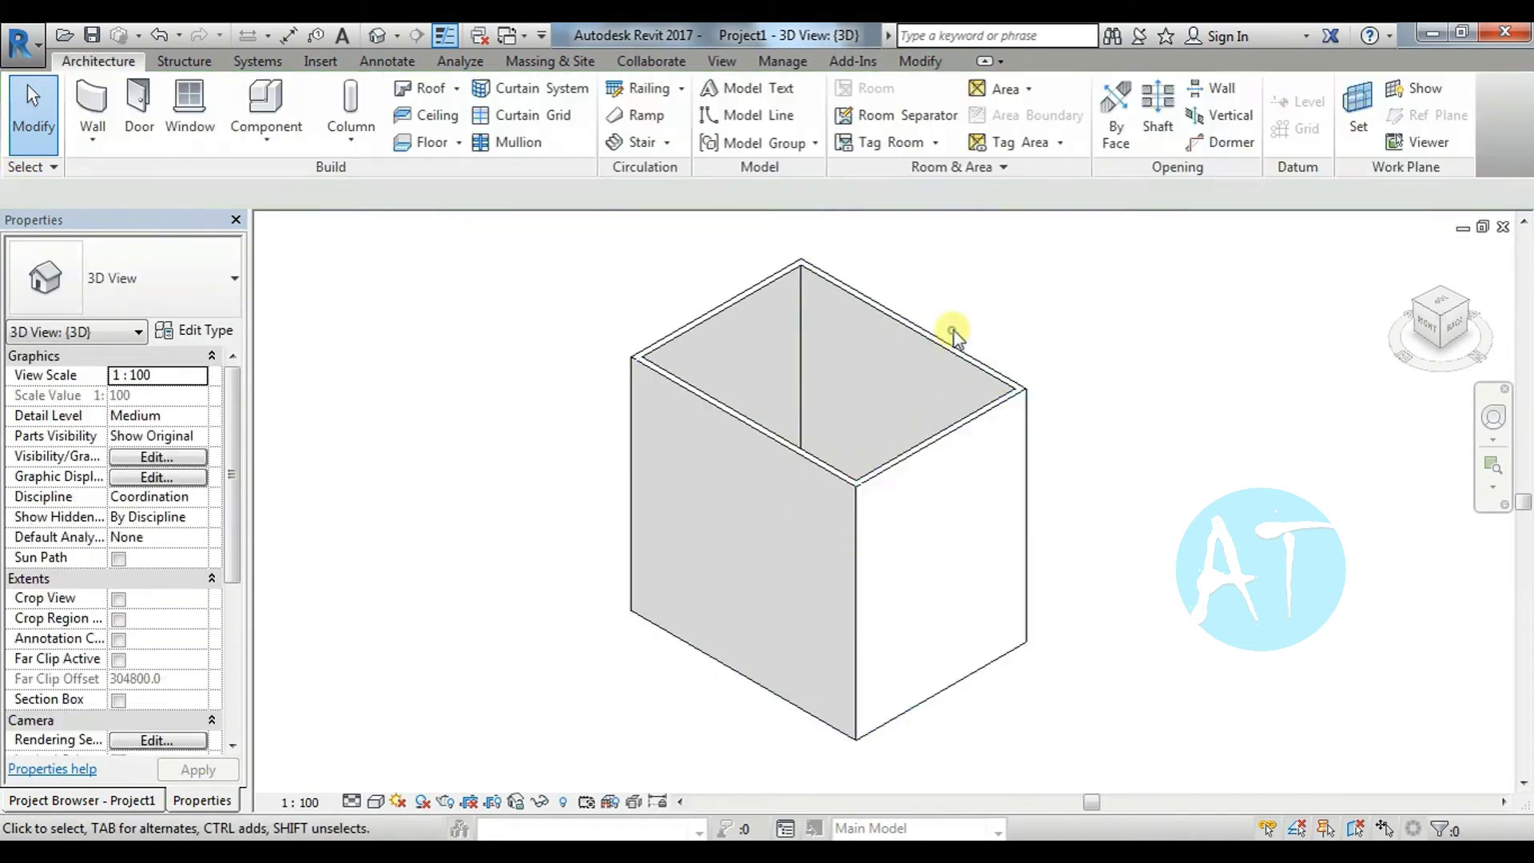
left_click(970, 361)
left_click(481, 417)
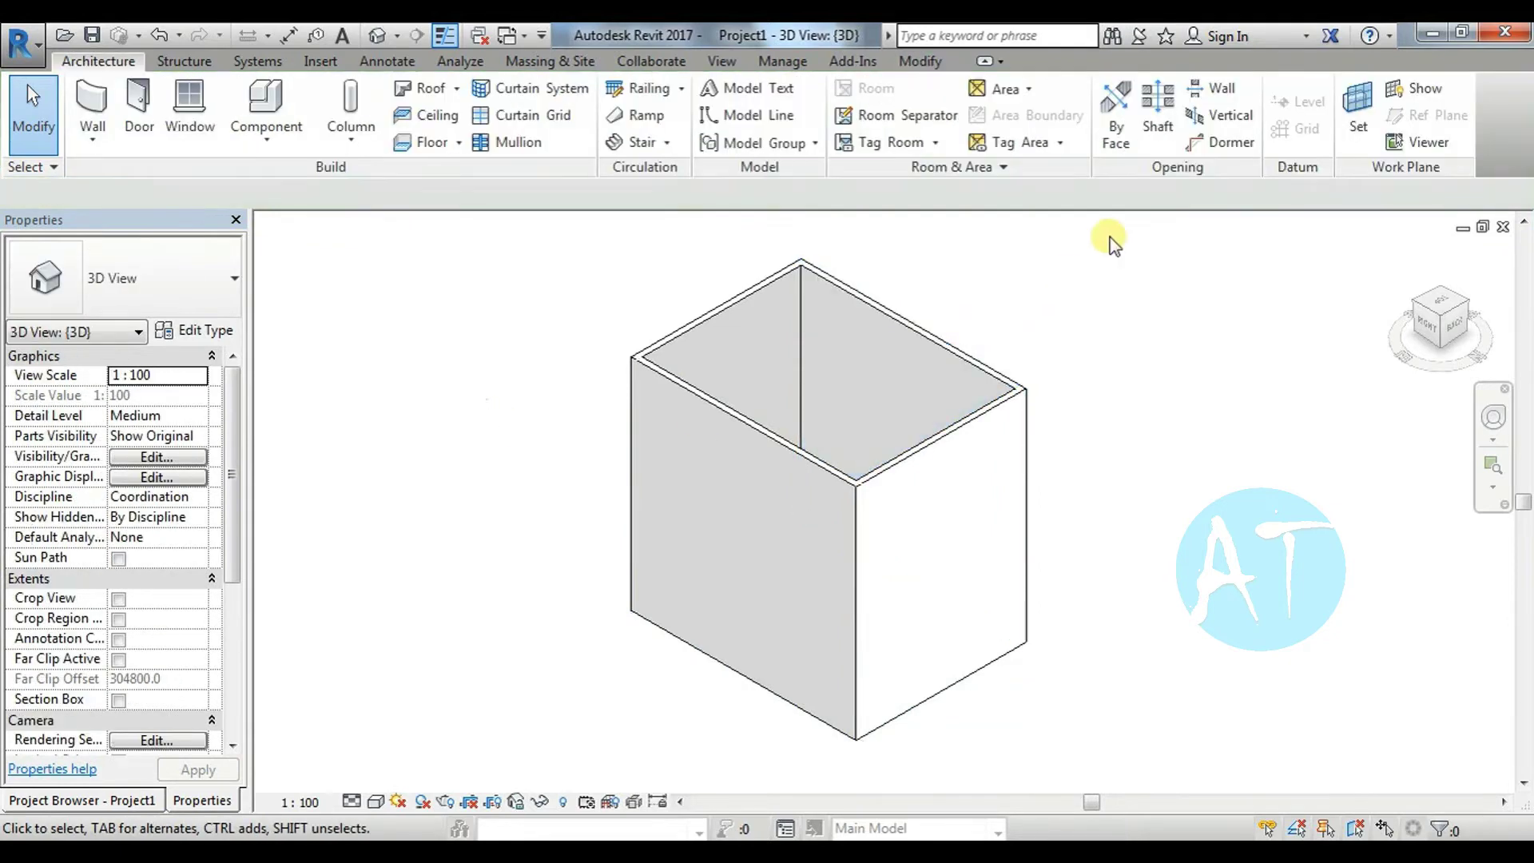
left_click_drag(1116, 256, 597, 775)
left_click(328, 805)
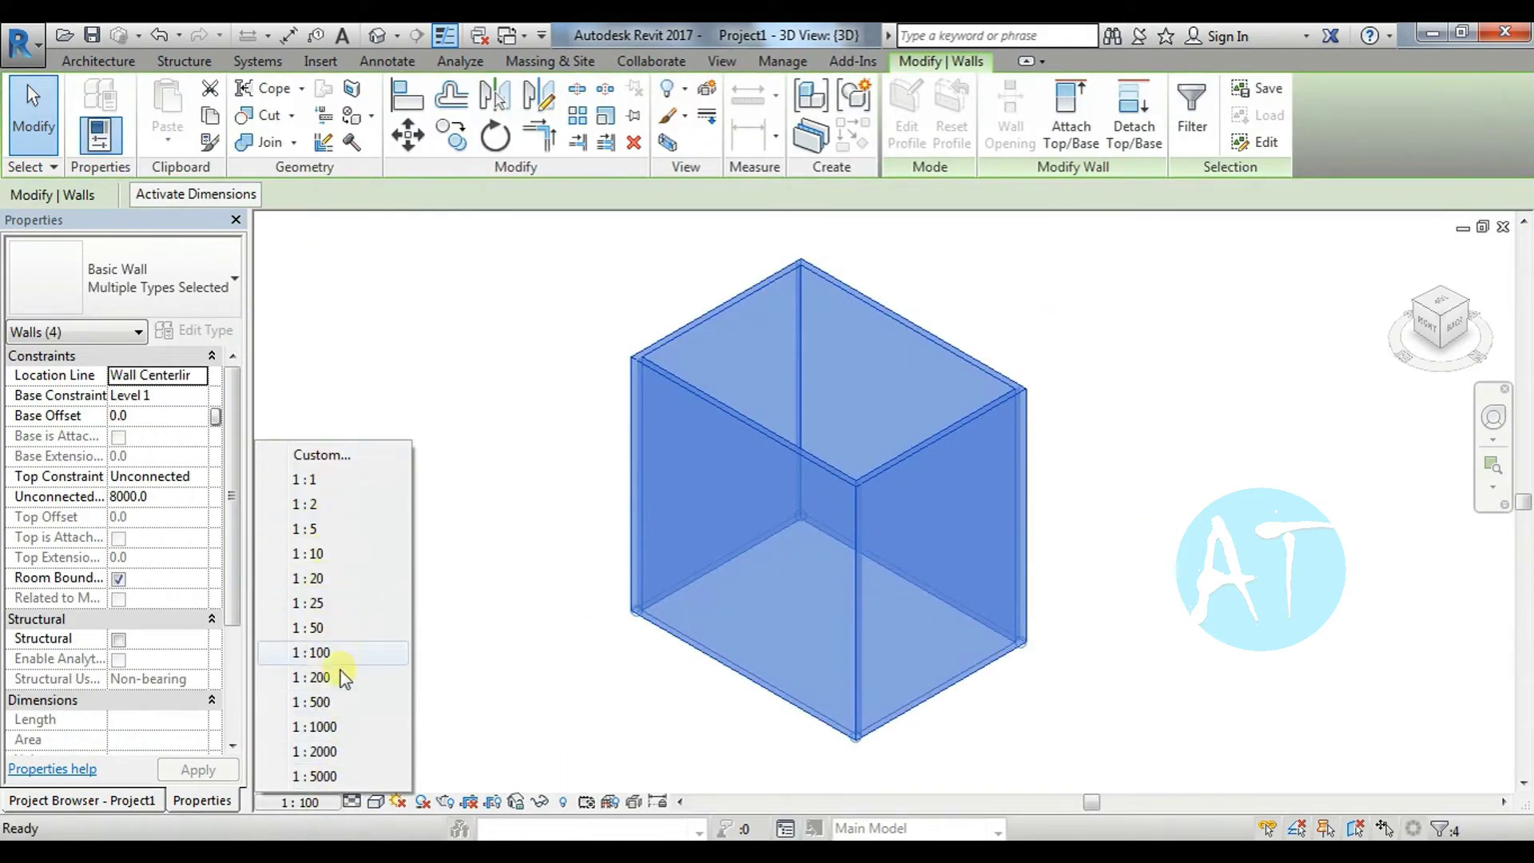
Window-select the four walls and review the Medium detail level options
left_click(503, 625)
left_click_drag(1113, 311, 559, 756)
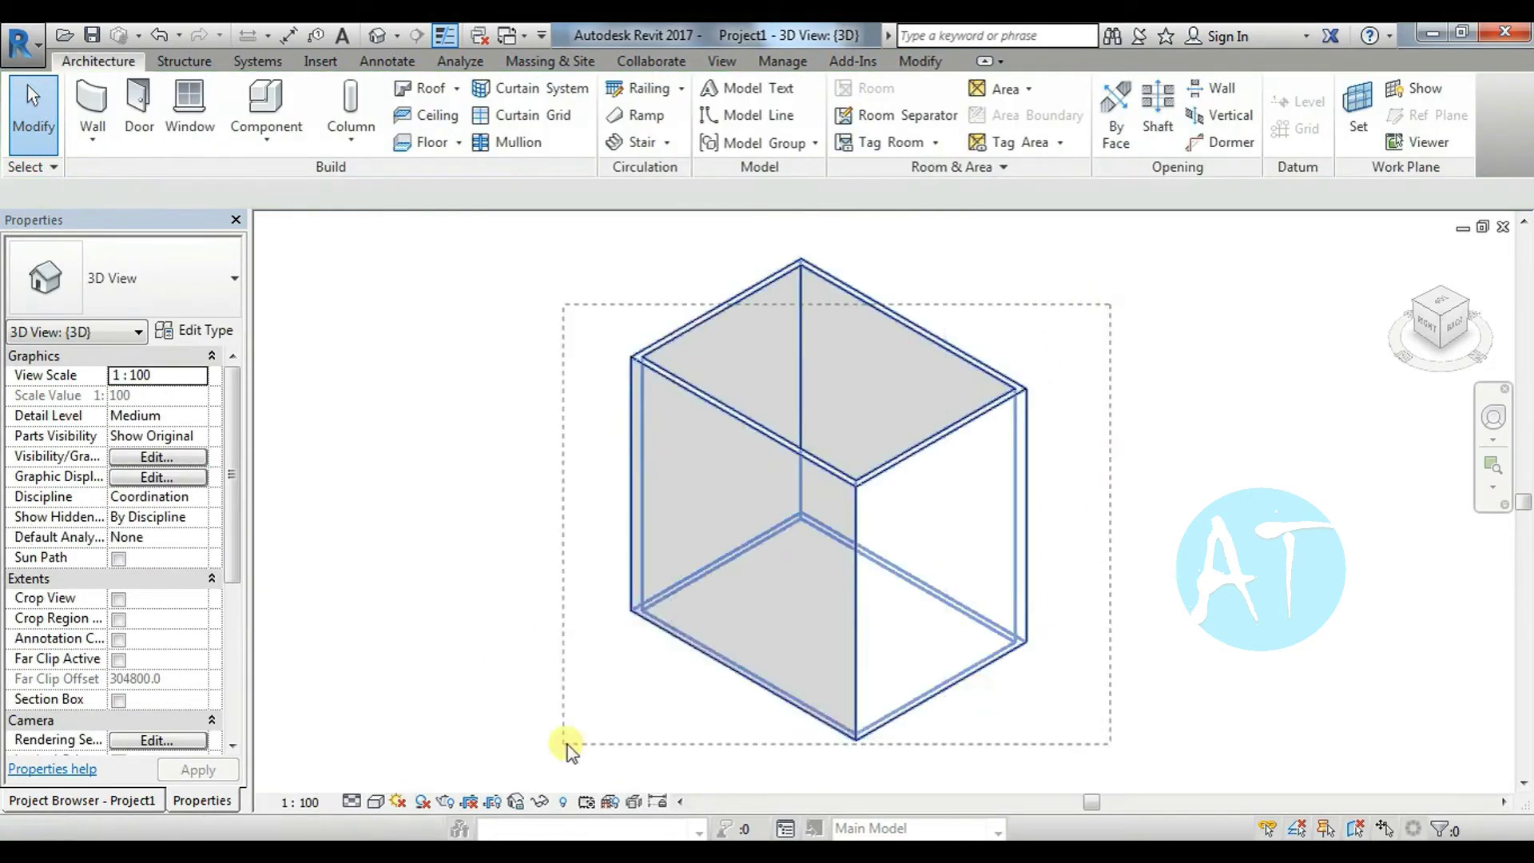
left_click(352, 802)
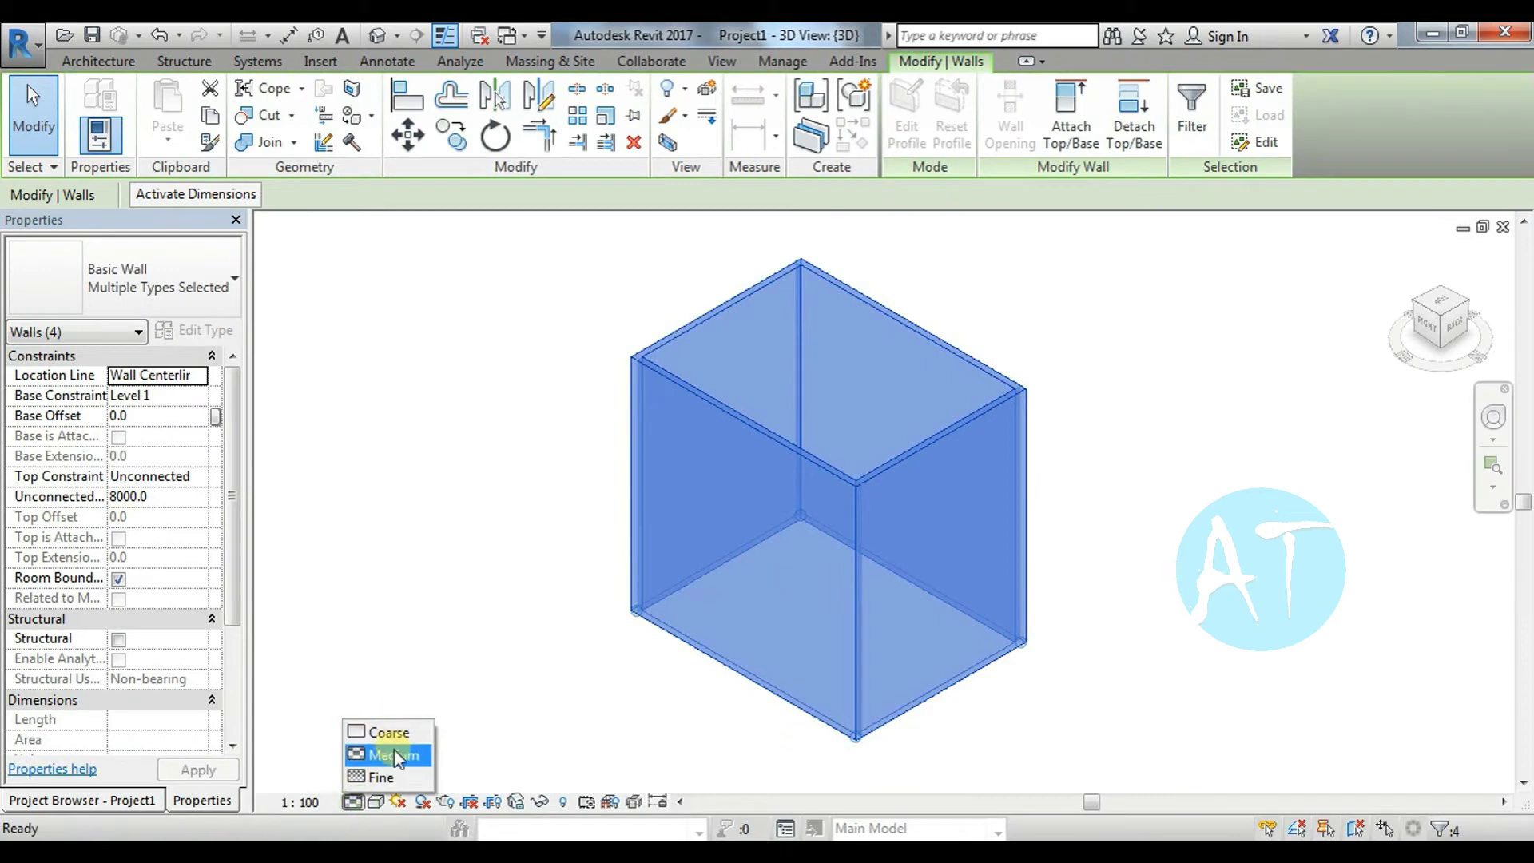
left_click(439, 652)
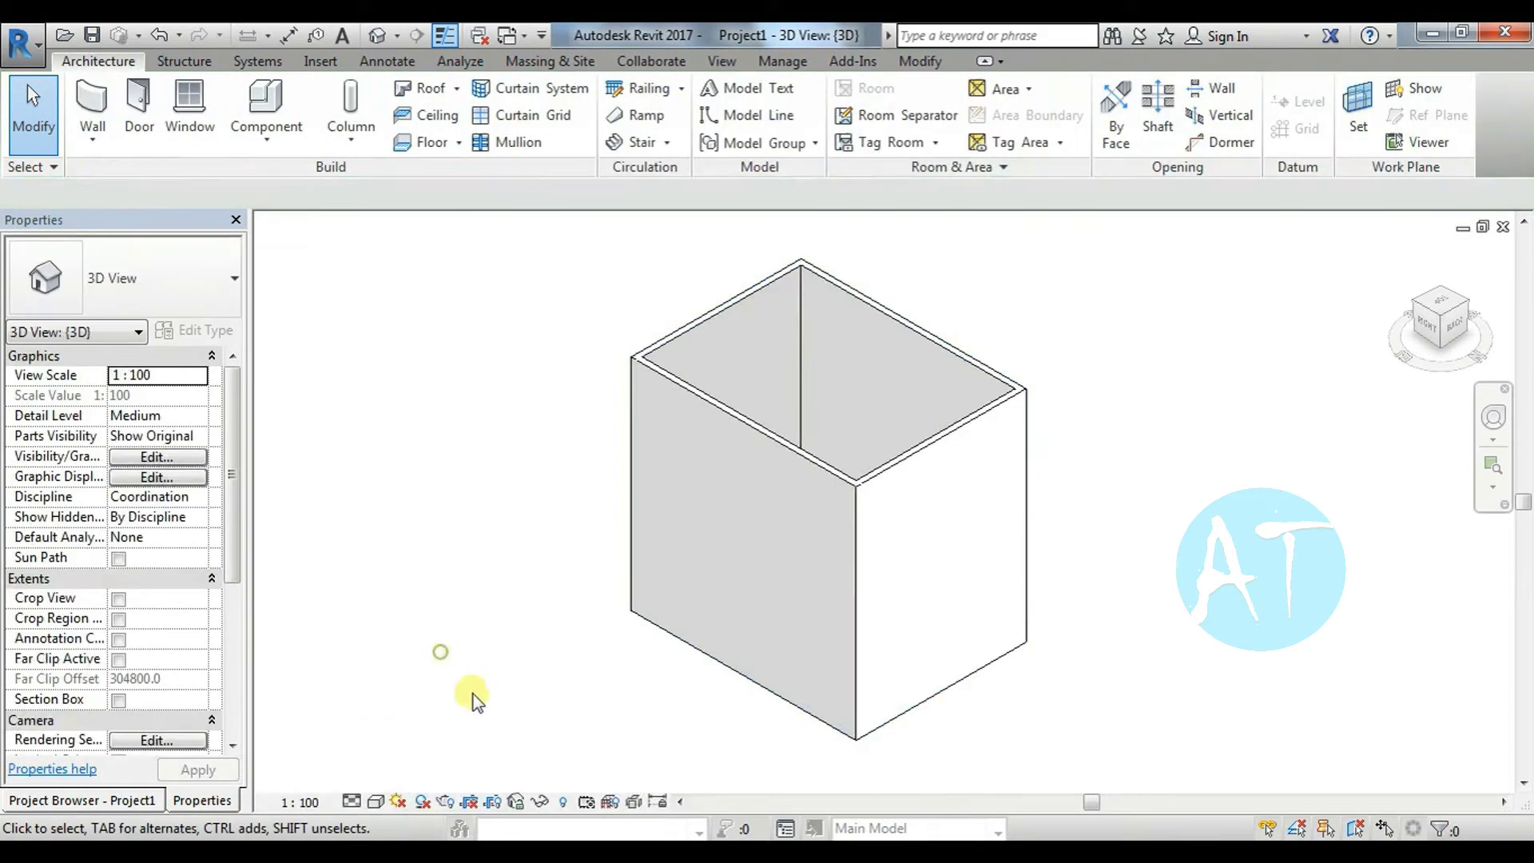
Reselect the four walls, clear the selection, and show the visual style choices
left_click_drag(1097, 259, 620, 739)
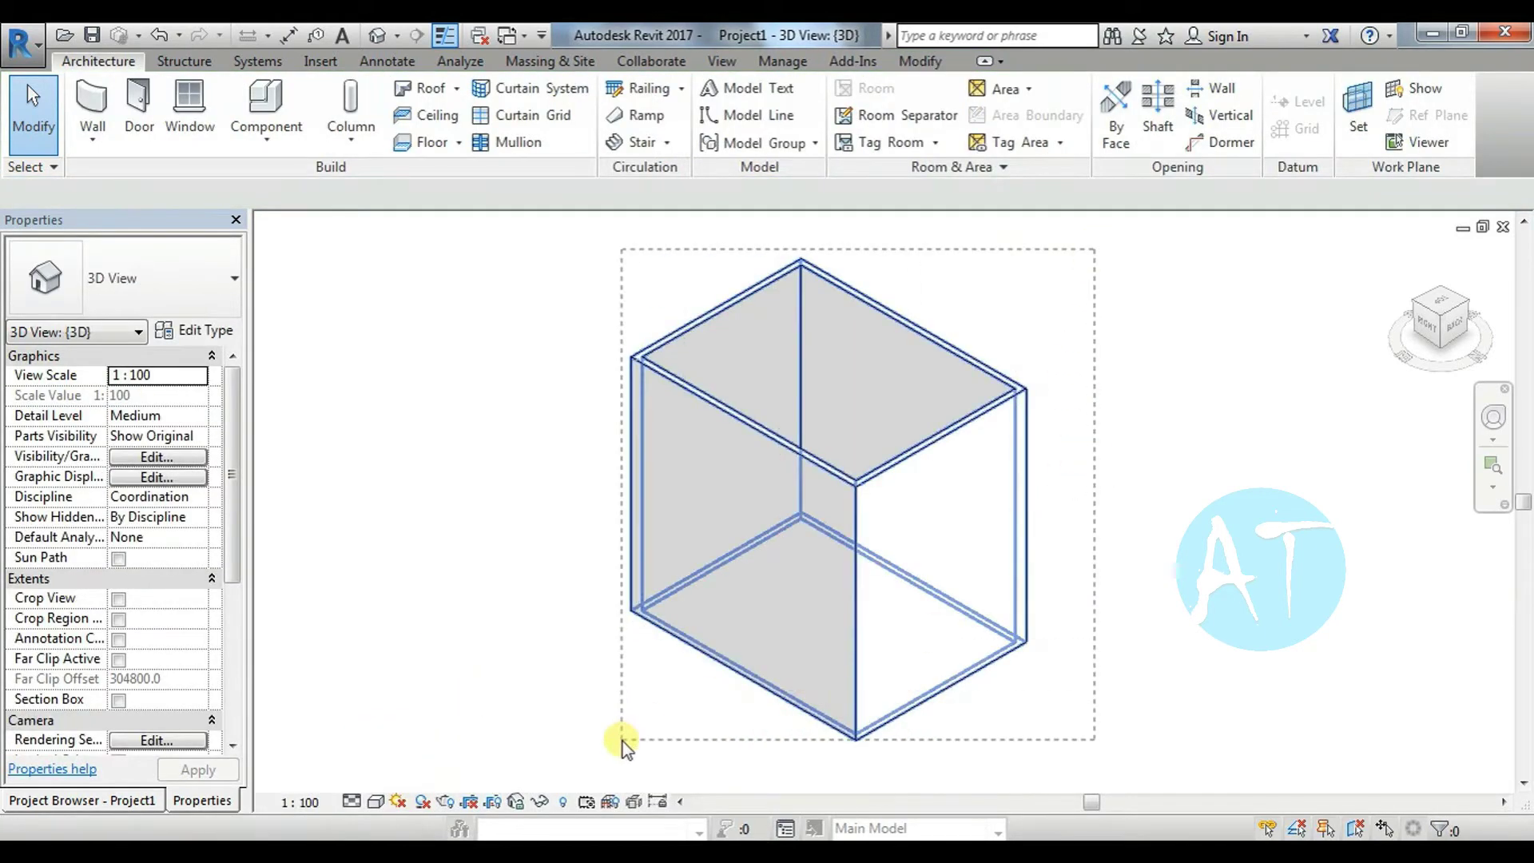
key("Escape")
left_click(375, 802)
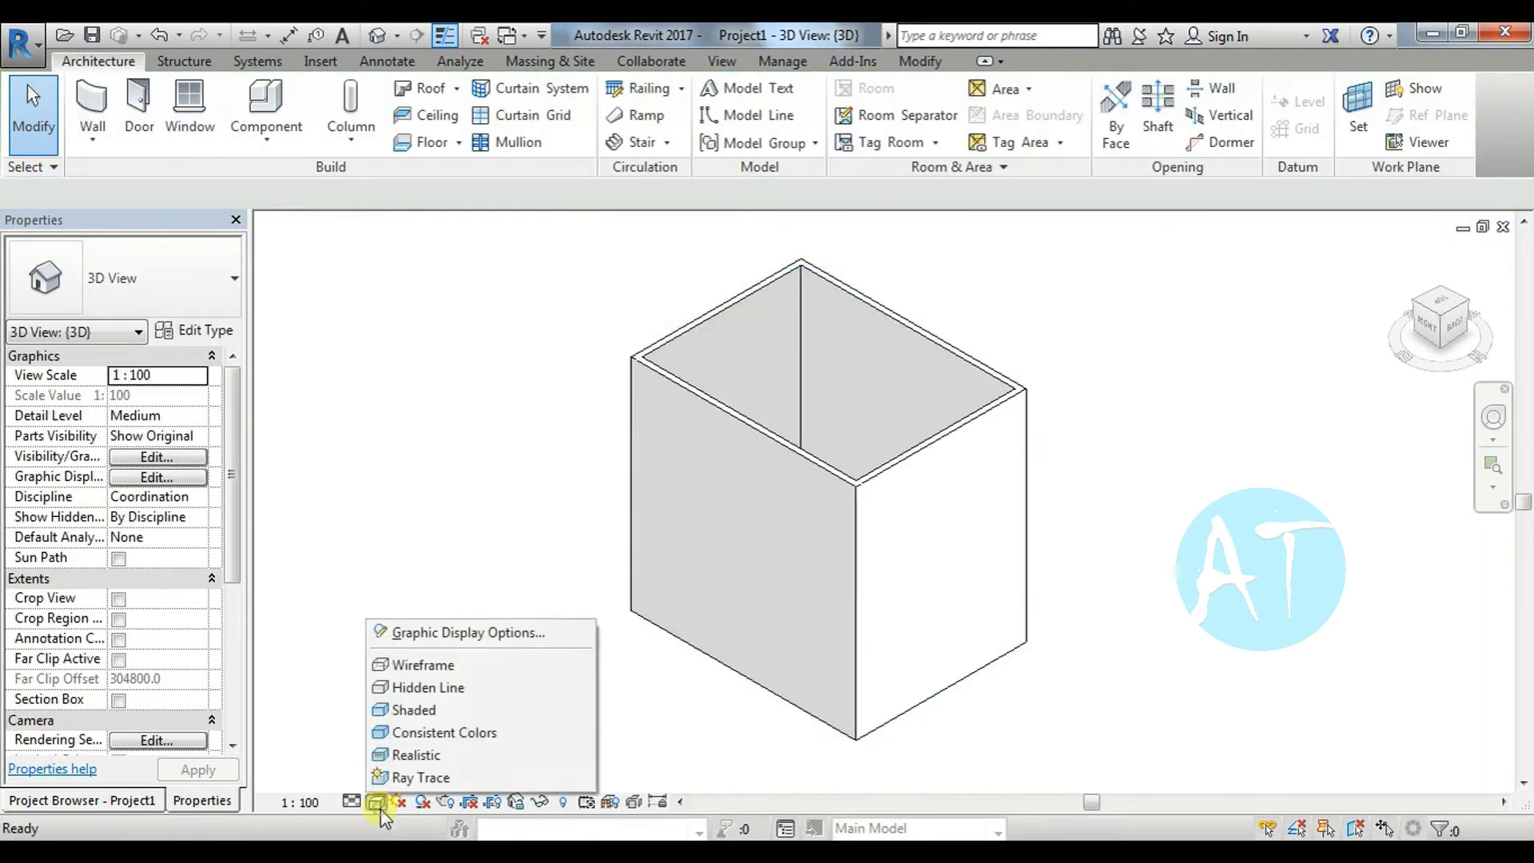
Cycle the box through Wireframe, Hidden Line, Shaded, Consistent Colors and finally Realistic
left_click(424, 666)
left_click(375, 801)
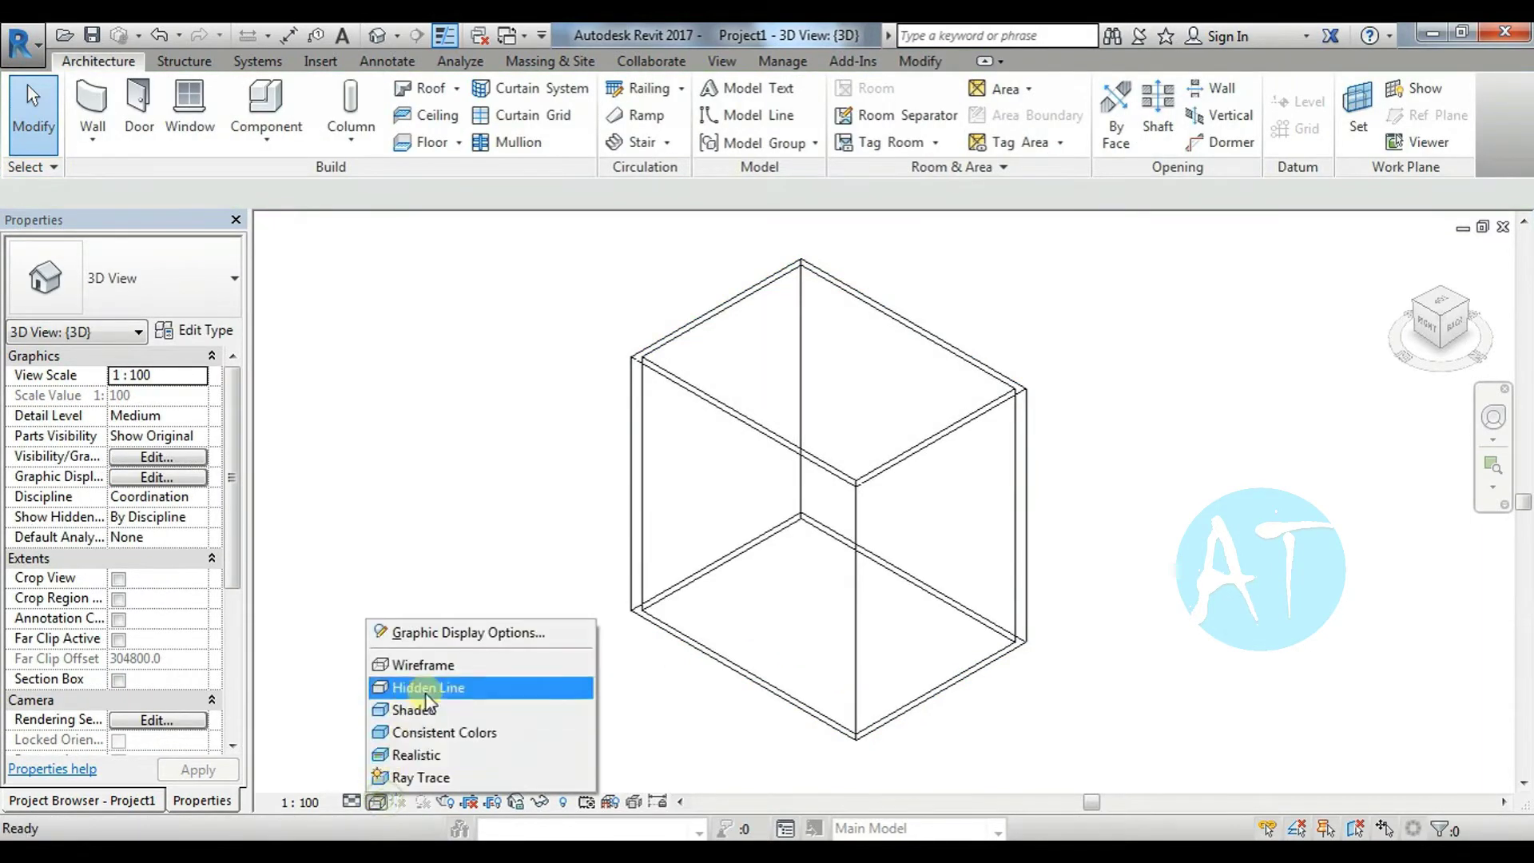
left_click(423, 692)
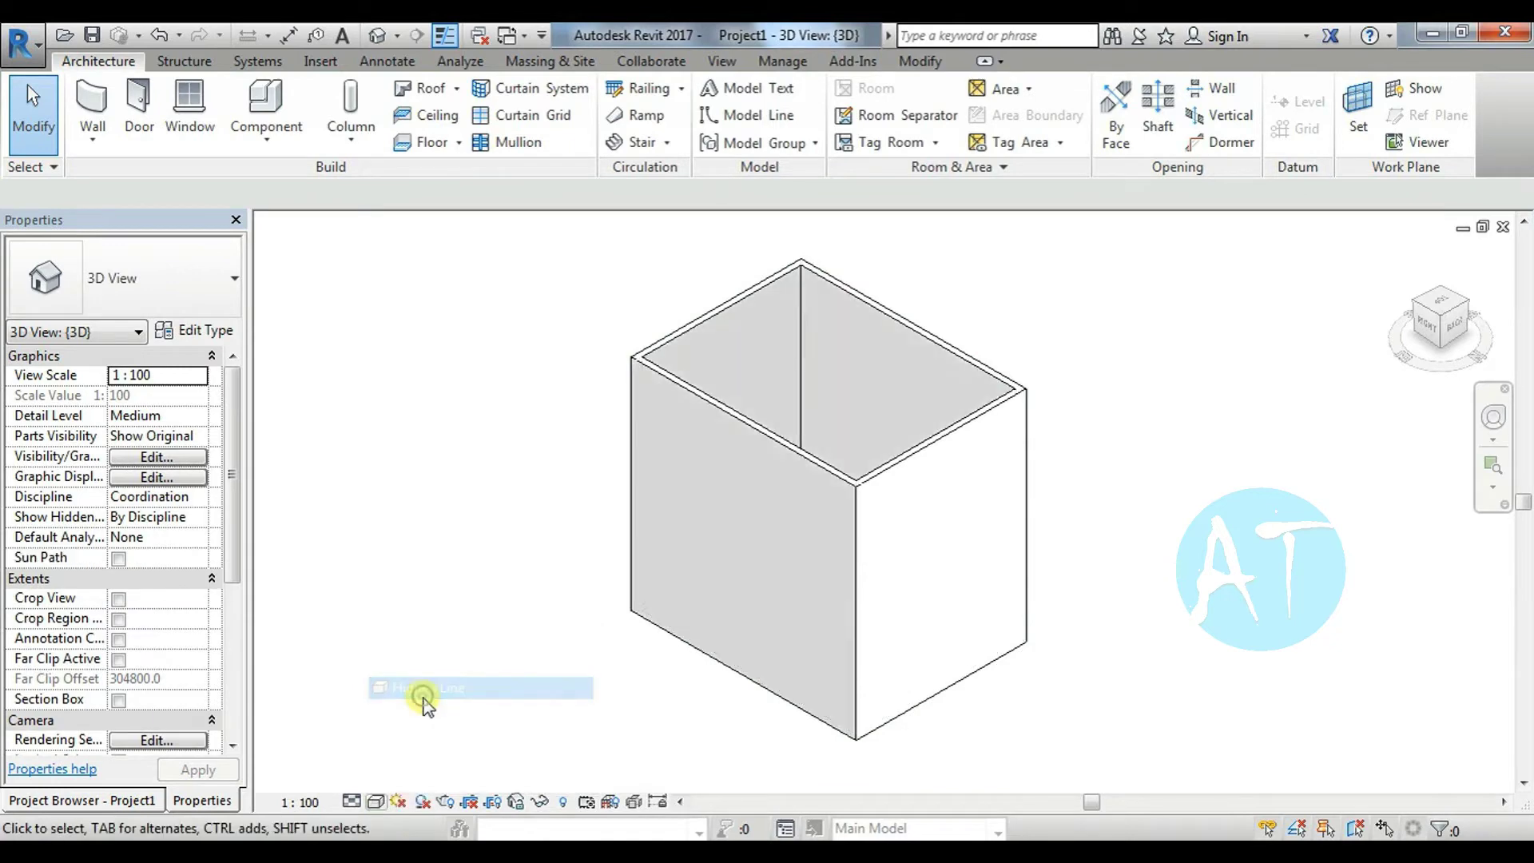
left_click(375, 802)
left_click(405, 710)
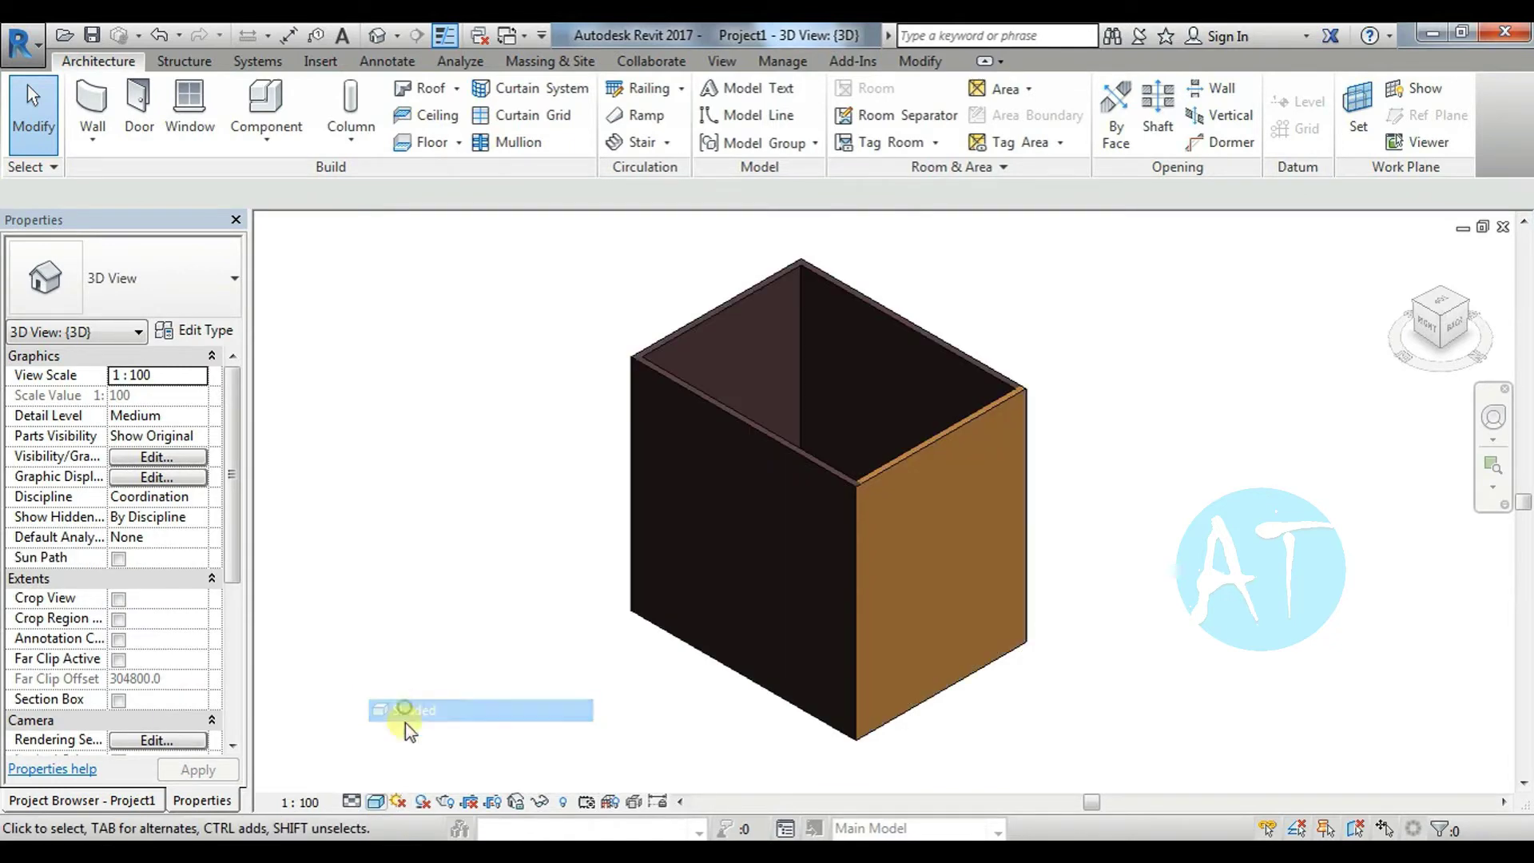
left_click(376, 802)
left_click(419, 732)
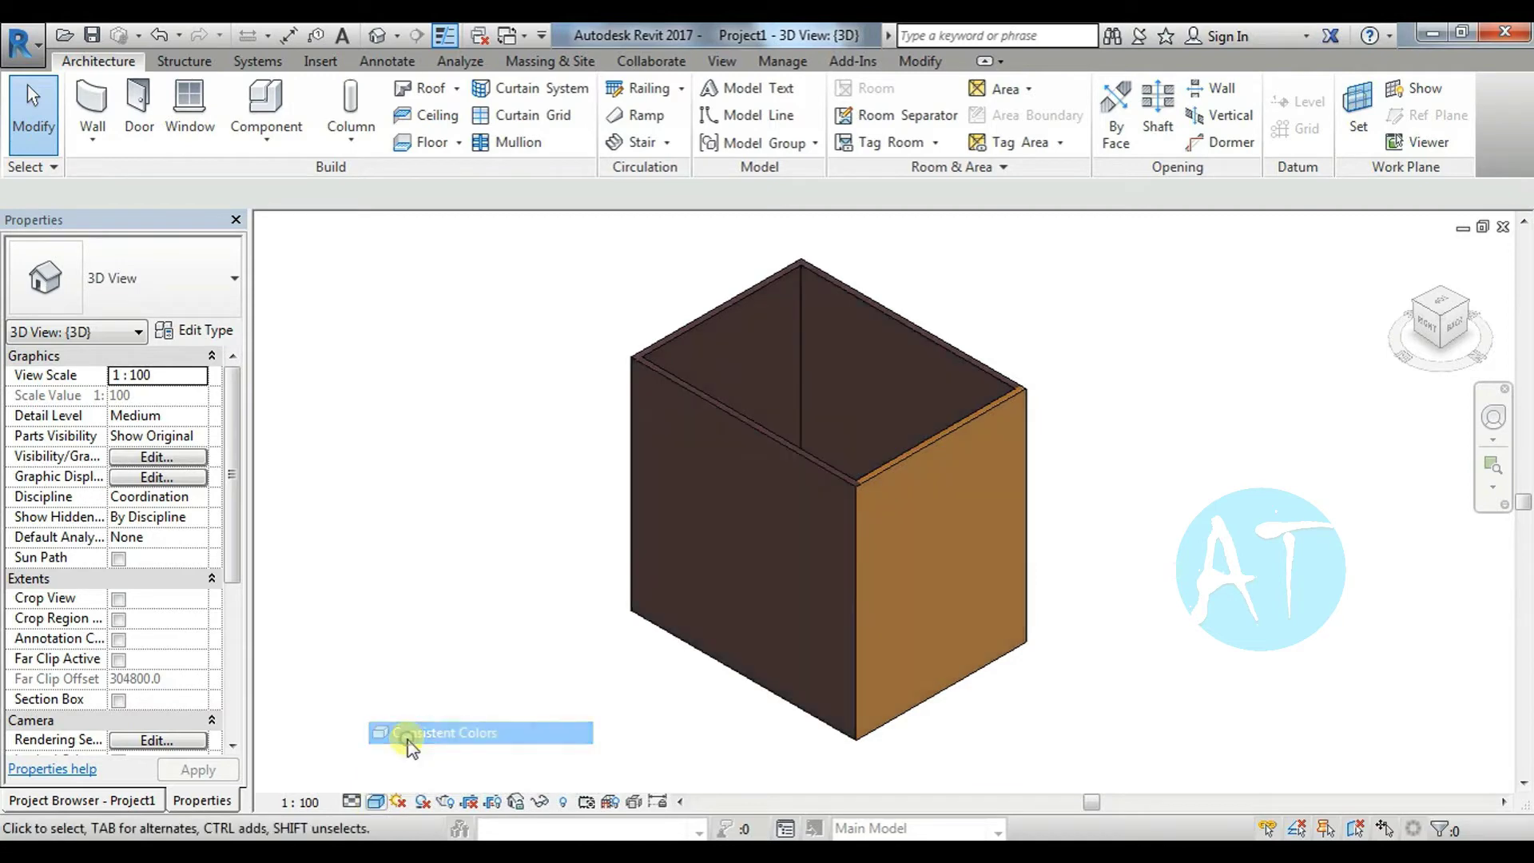
left_click(376, 802)
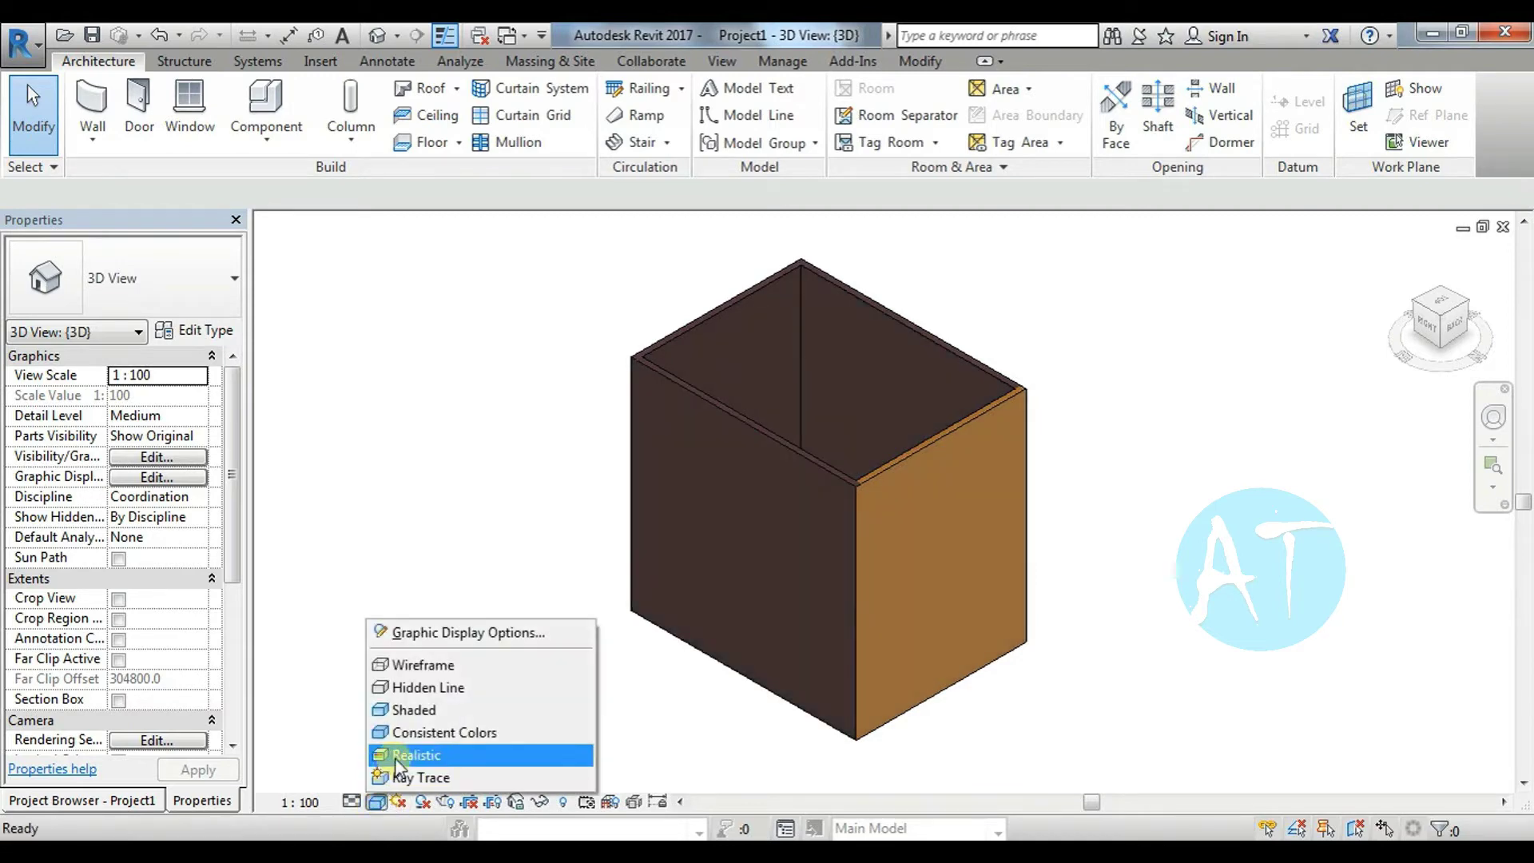
left_click(419, 756)
Zoom and pan in close on the brick-and-wood corner of the box
scroll(1120, 649, "up", 2)
scroll(1072, 576, "up", 3)
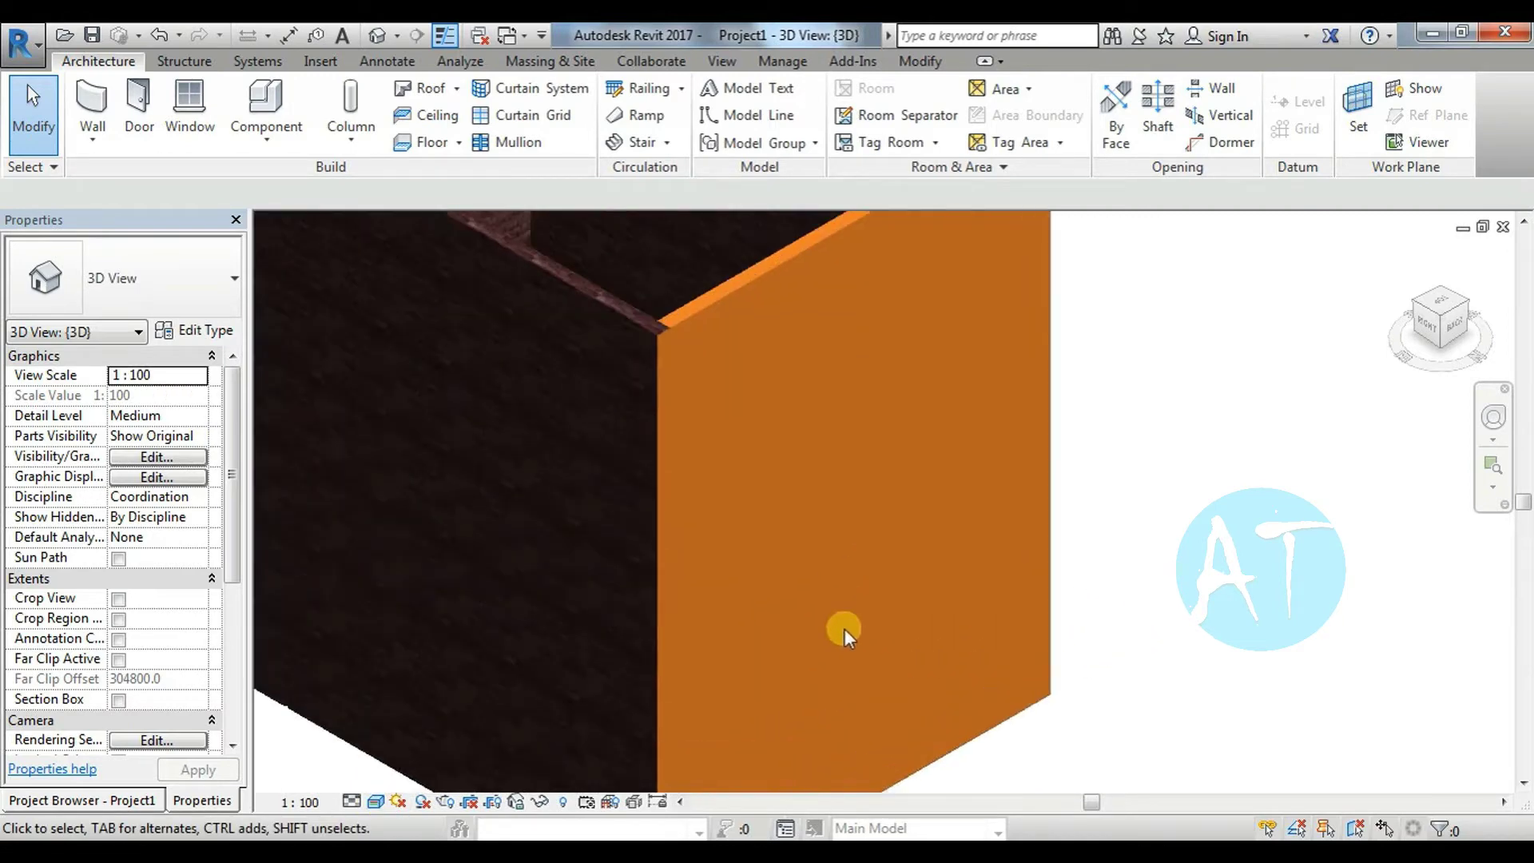
scroll(839, 626, "up", 1)
scroll(675, 356, "up", 2)
scroll(616, 257, "up", 1)
scroll(630, 359, "up", 1)
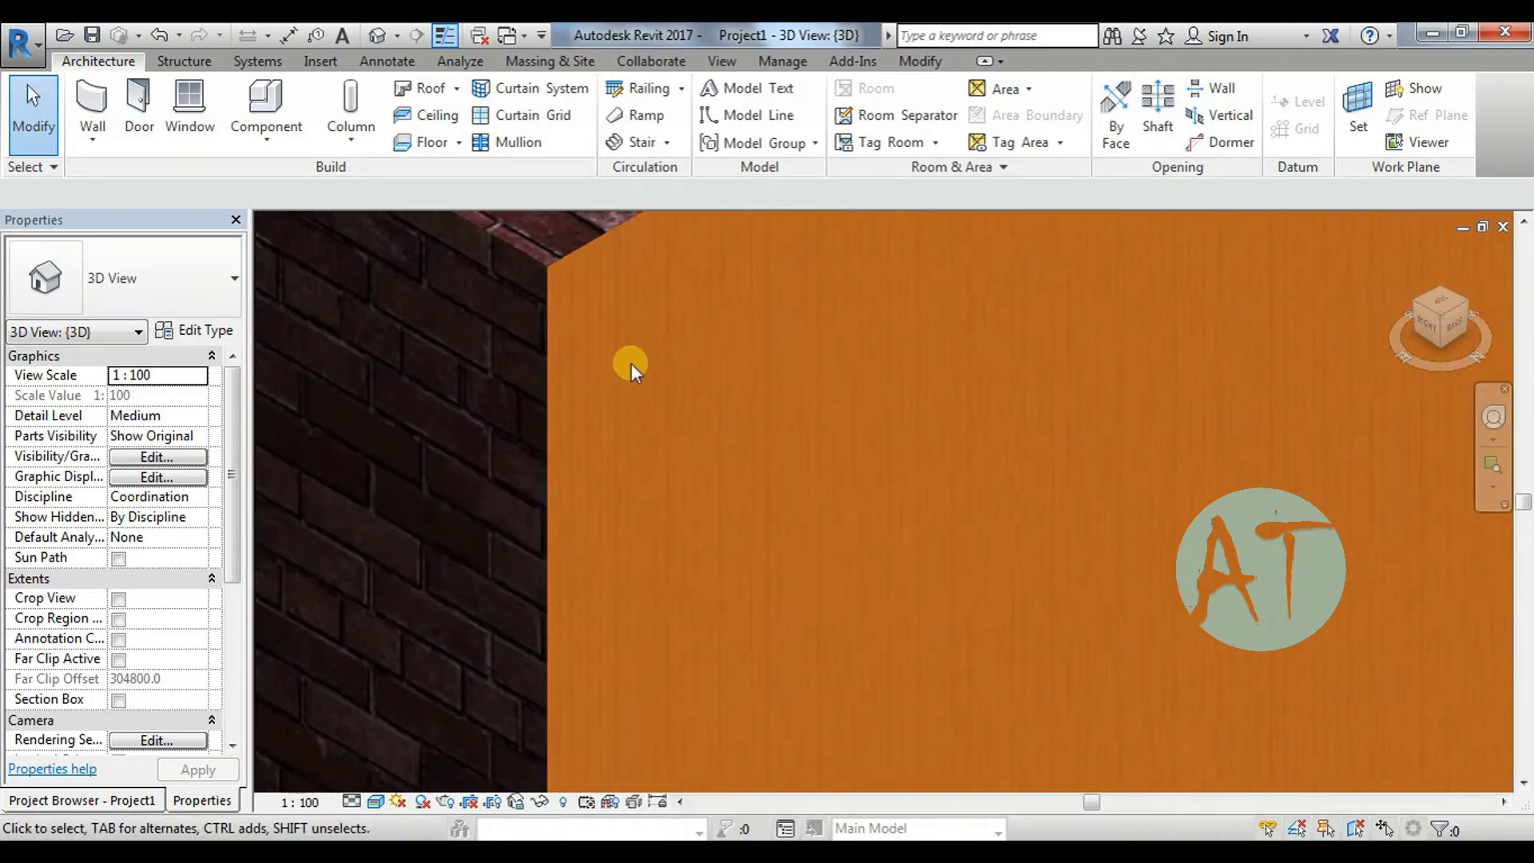
middle_click_drag(631, 359, 794, 616)
scroll(739, 411, "up", 2)
scroll(739, 411, "up", 1)
middle_click_drag(692, 418, 815, 582)
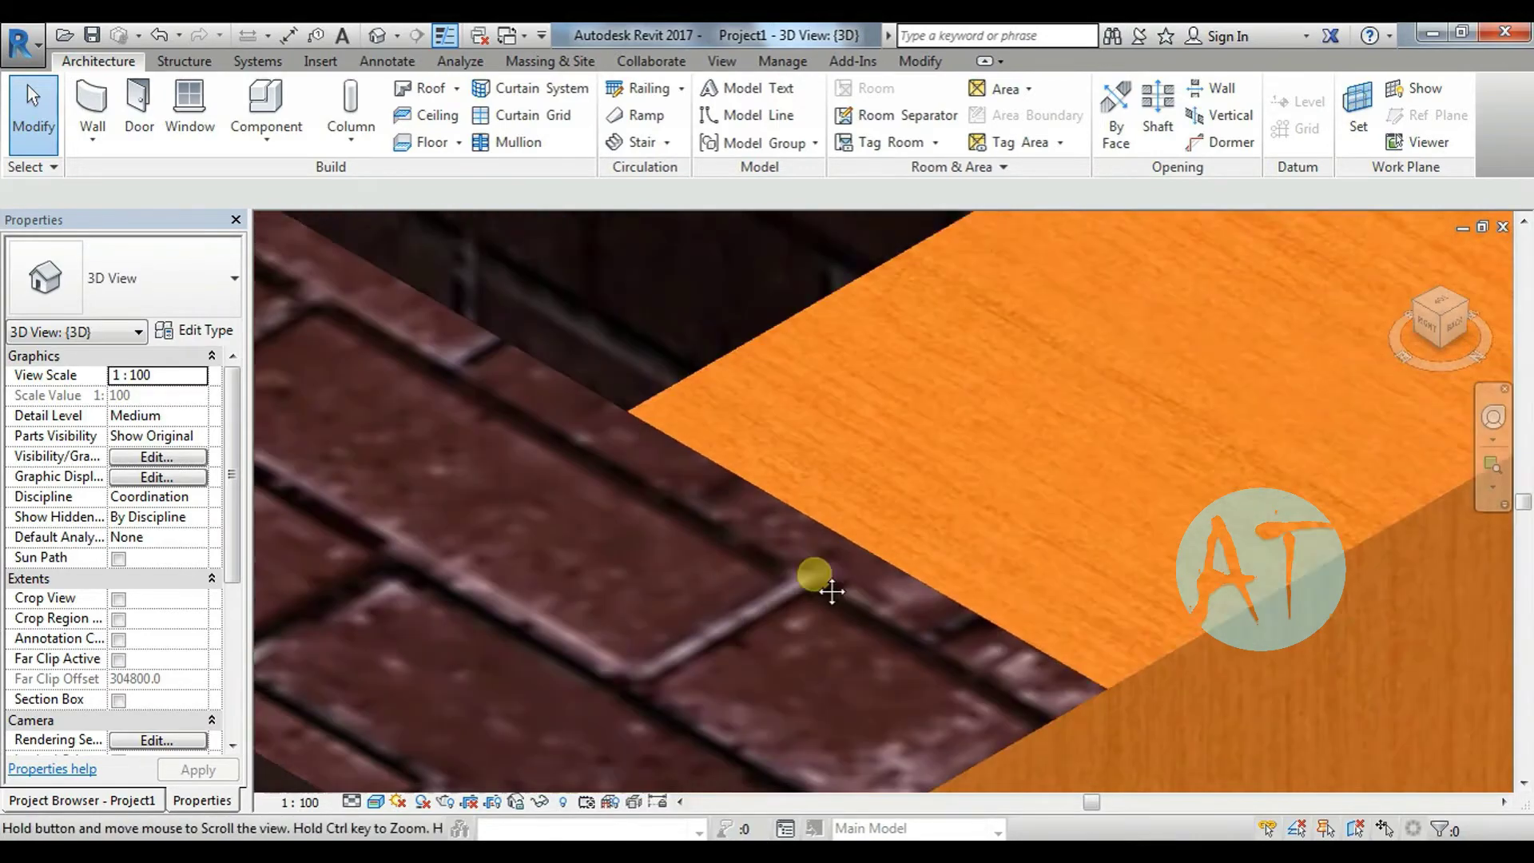
scroll(836, 583, "up", 1)
scroll(854, 609, "up", 1)
scroll(853, 609, "down", 2)
middle_click_drag(884, 627, 835, 445)
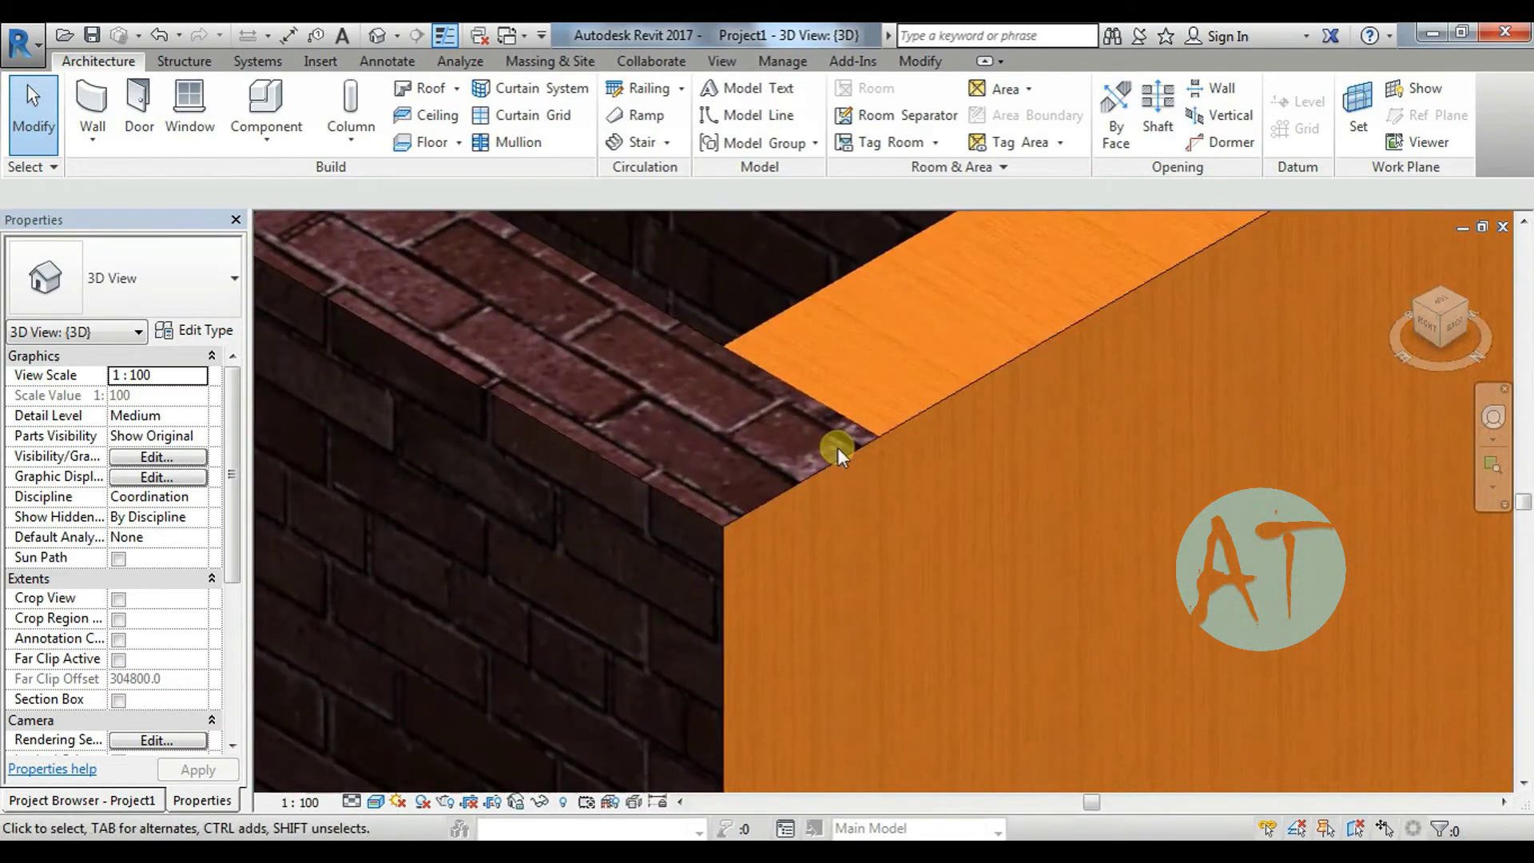
Render the box with Ray Trace and zoom and pan around the ray-traced corner
left_click(375, 801)
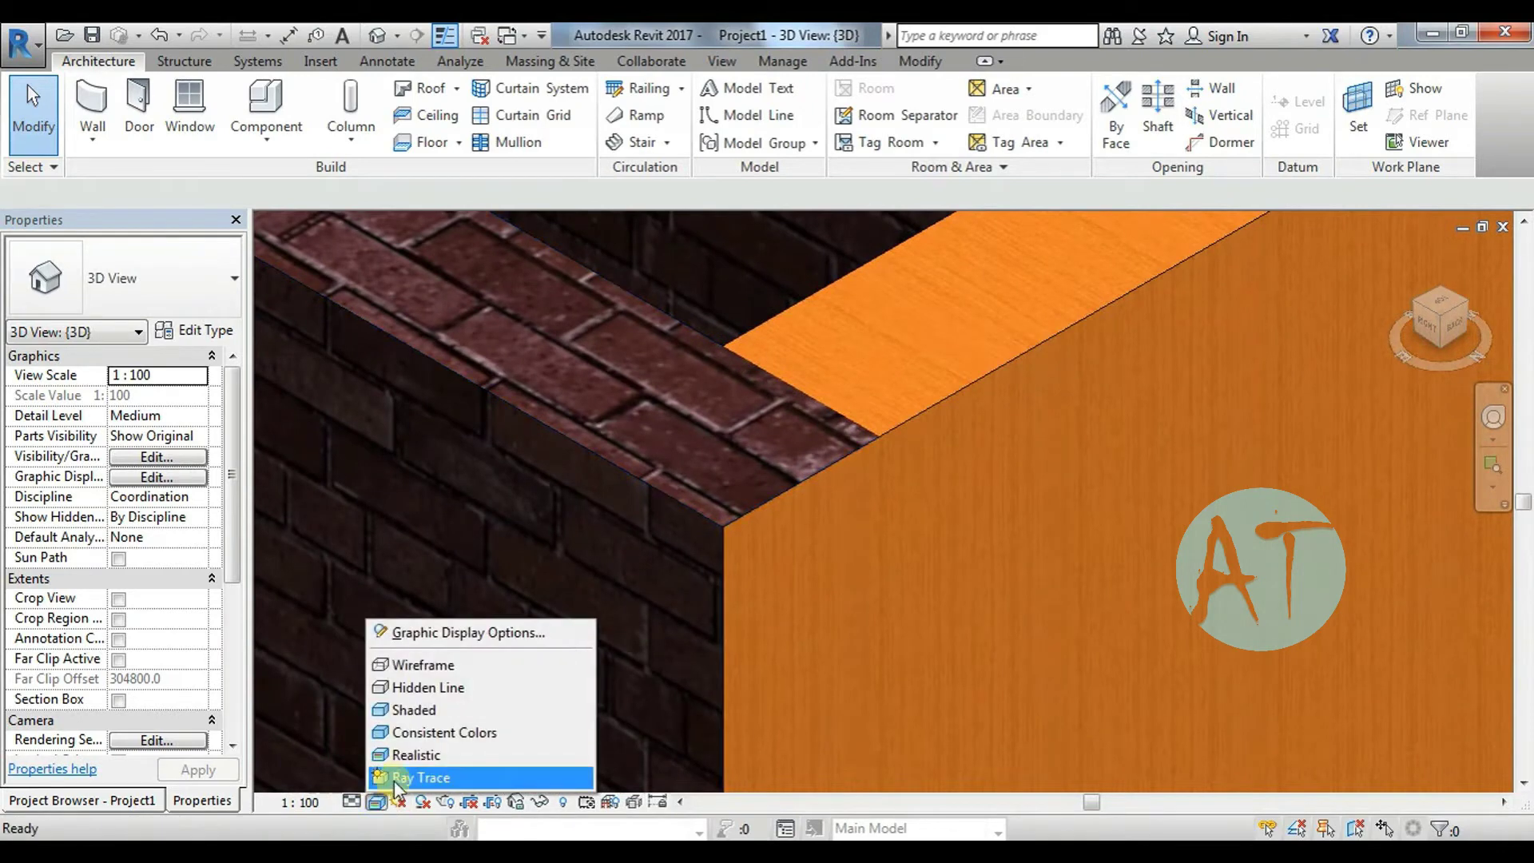
left_click(405, 778)
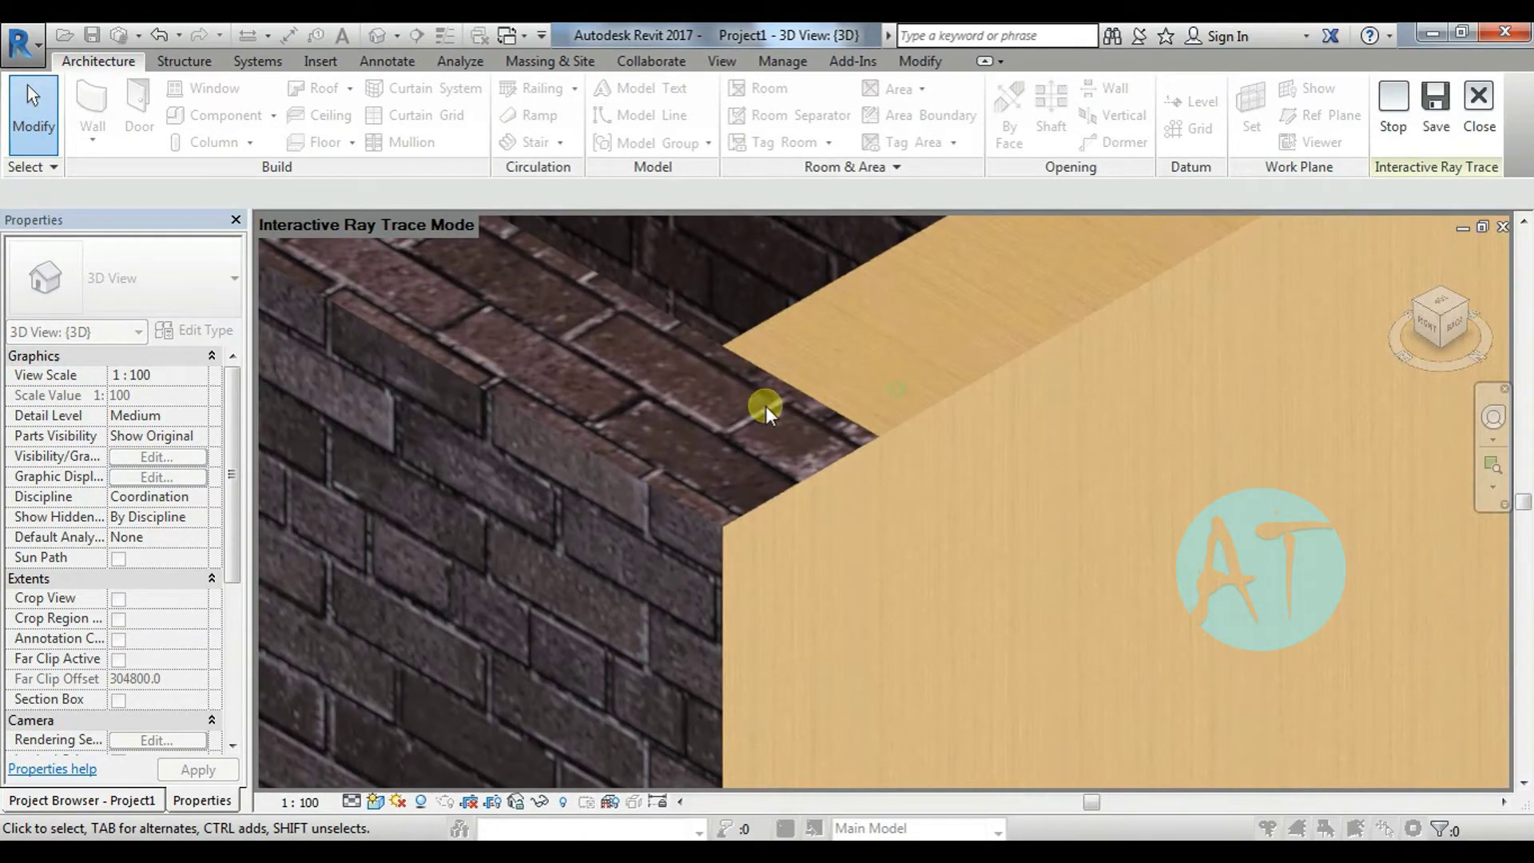
scroll(782, 414, "up", 3)
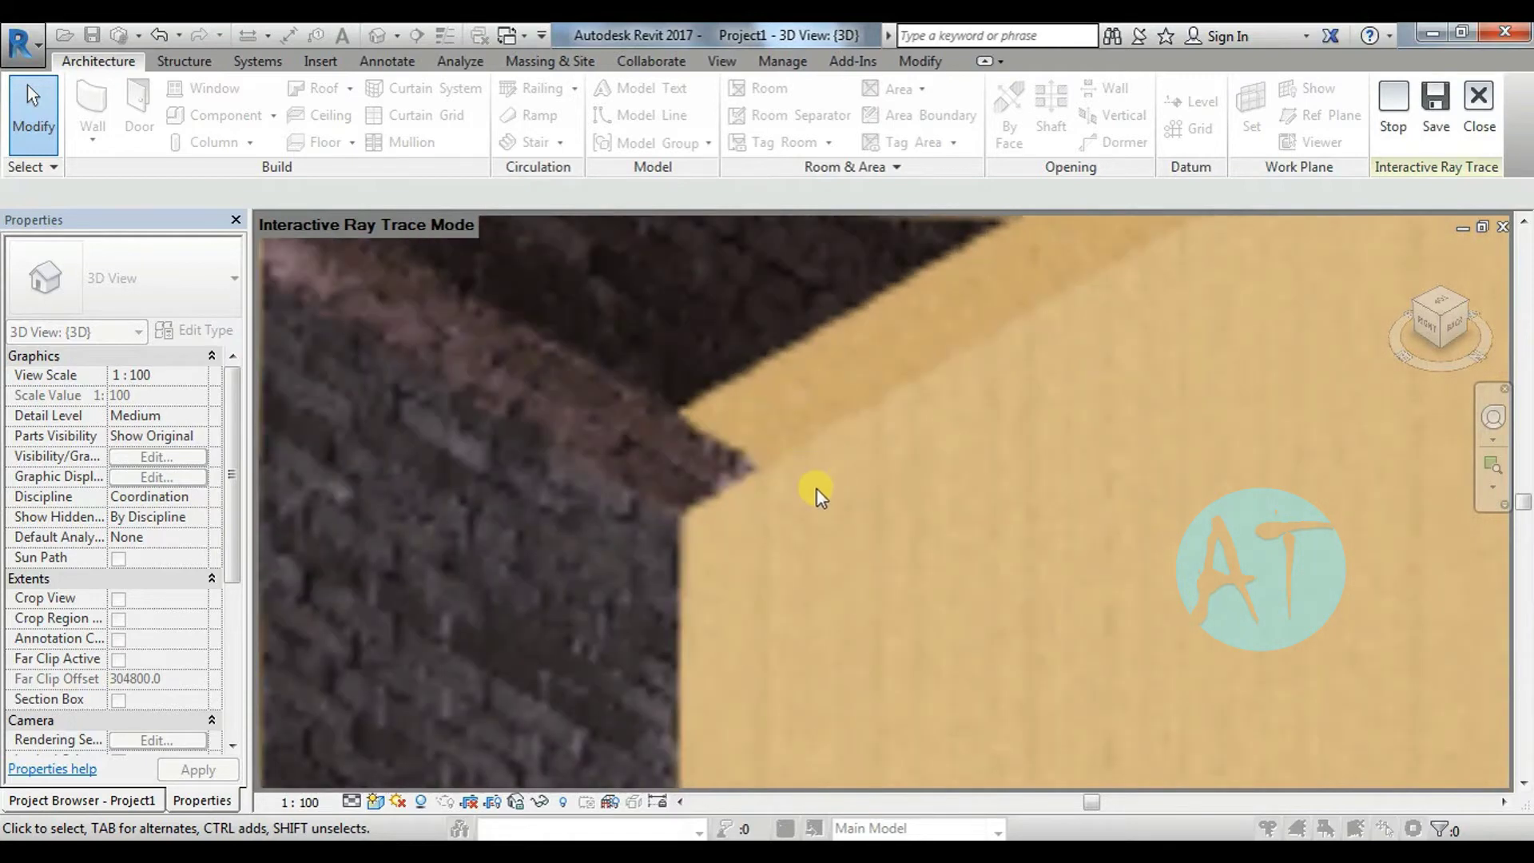
middle_click_drag(818, 495, 939, 463)
mouse_move(825, 479)
middle_mouse_down()
mouse_move(836, 558)
mouse_move(769, 483)
middle_mouse_up()
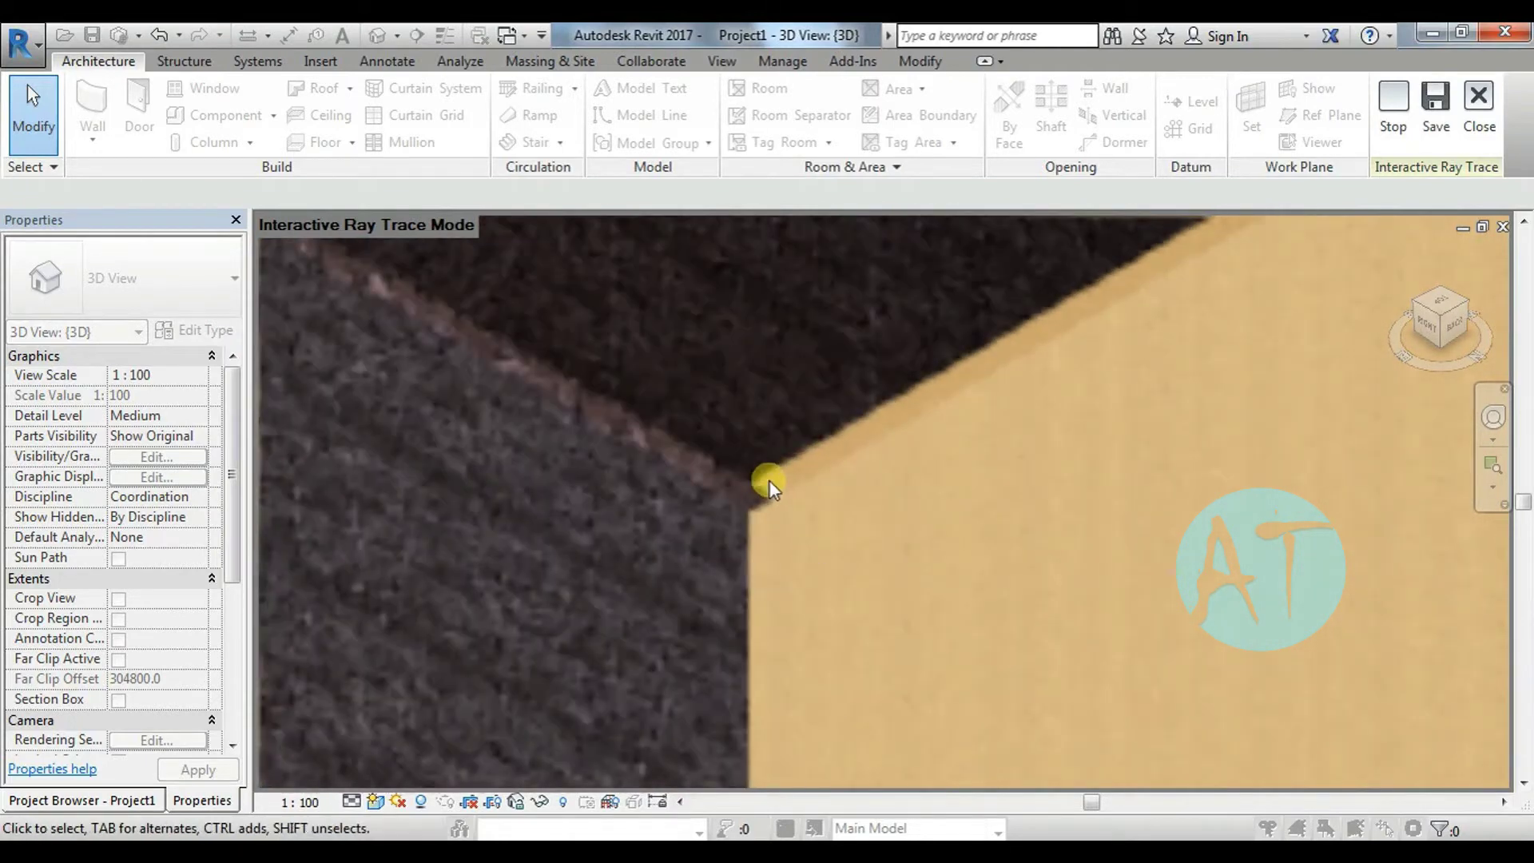
scroll(795, 536, "down", 5)
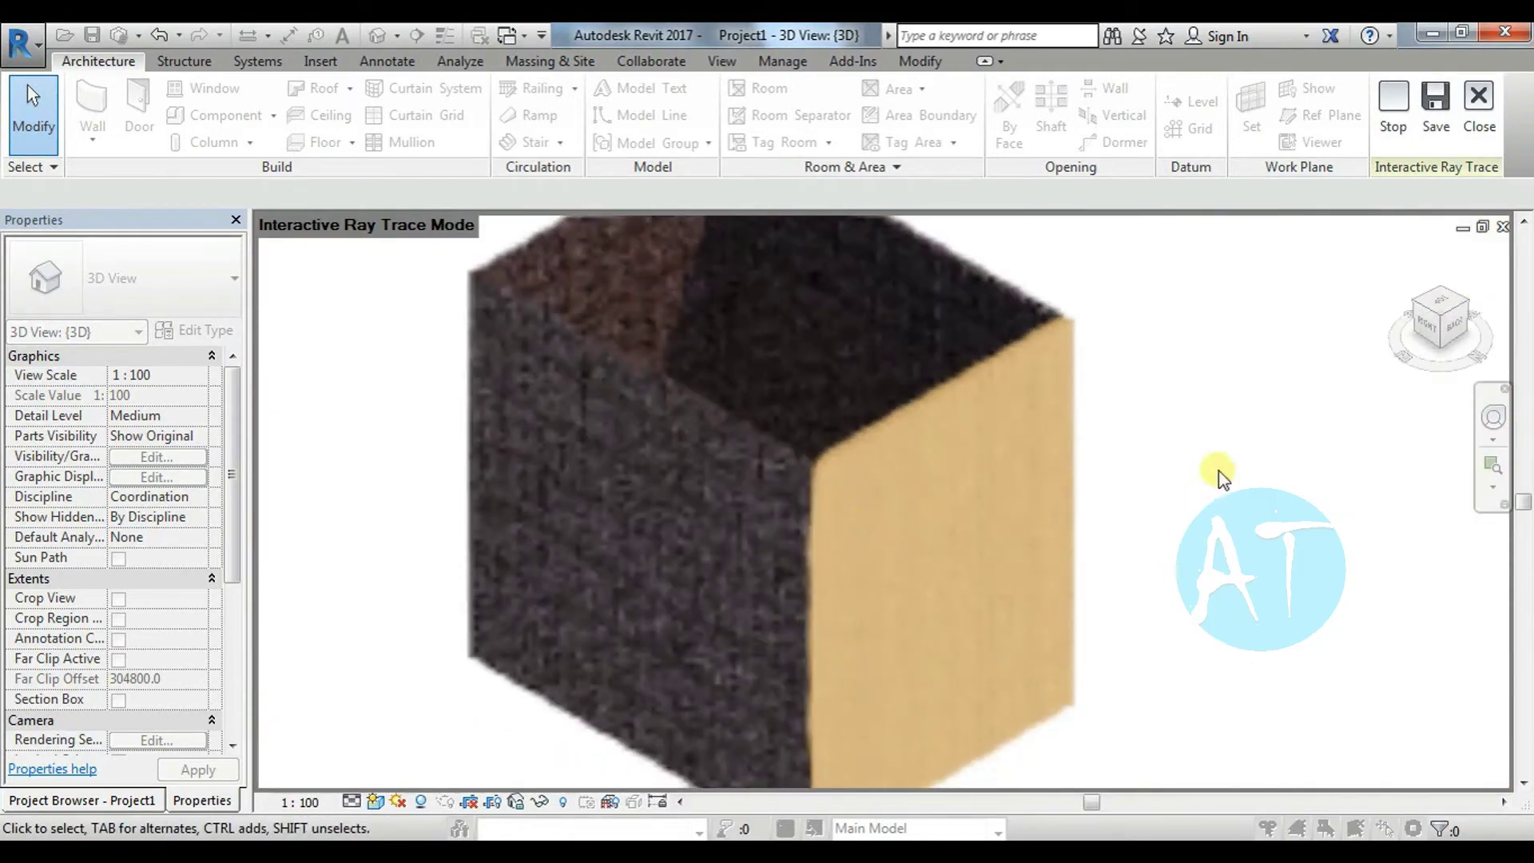
middle_click_drag(797, 452, 807, 515)
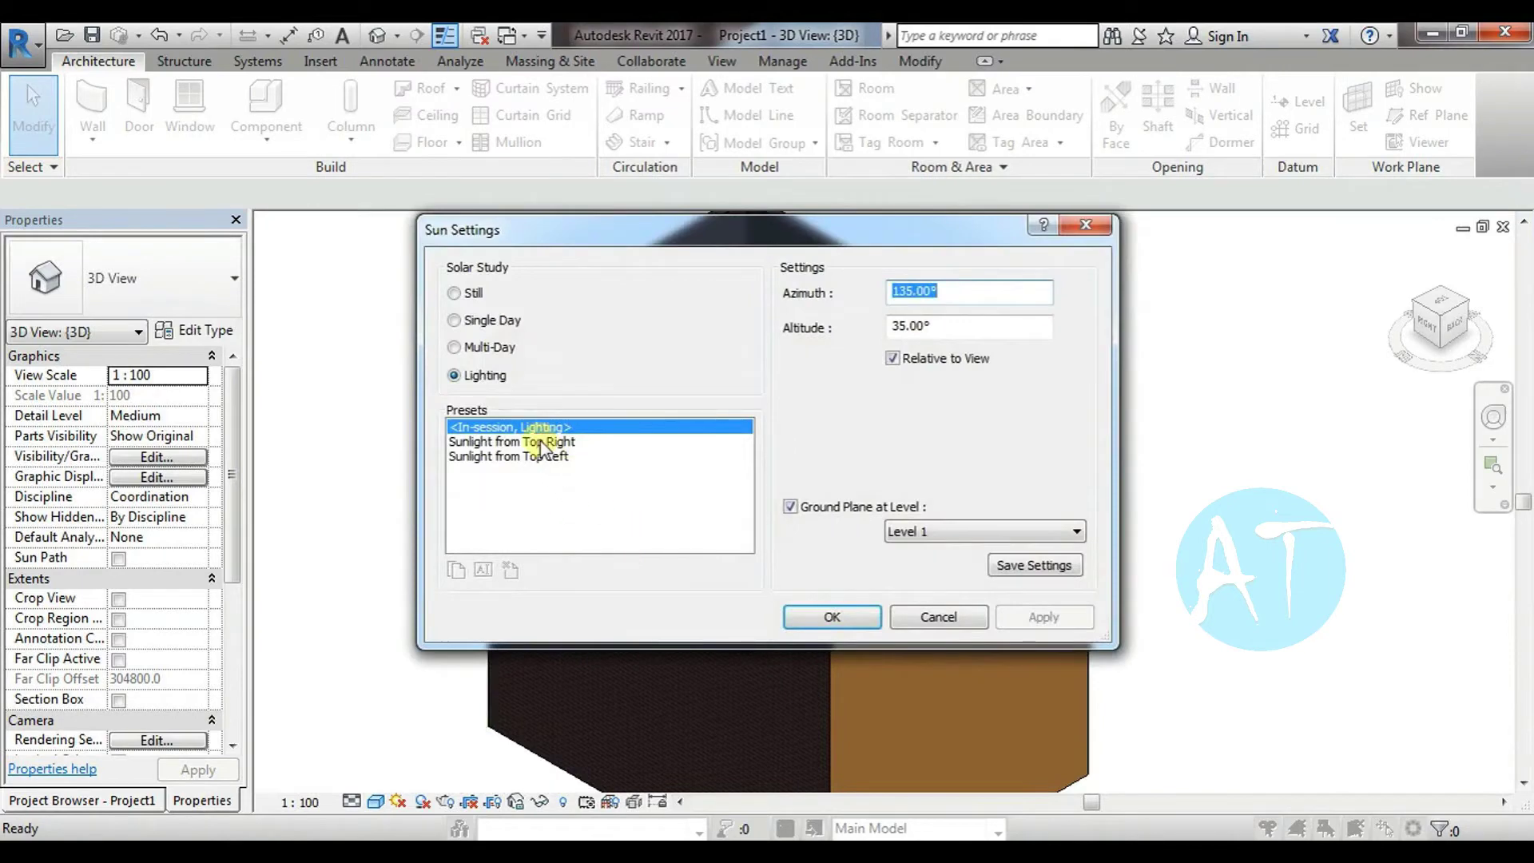
Apply the Sunlight from Top Right preset, orbit the box, and turn Sun Path on
left_click(542, 443)
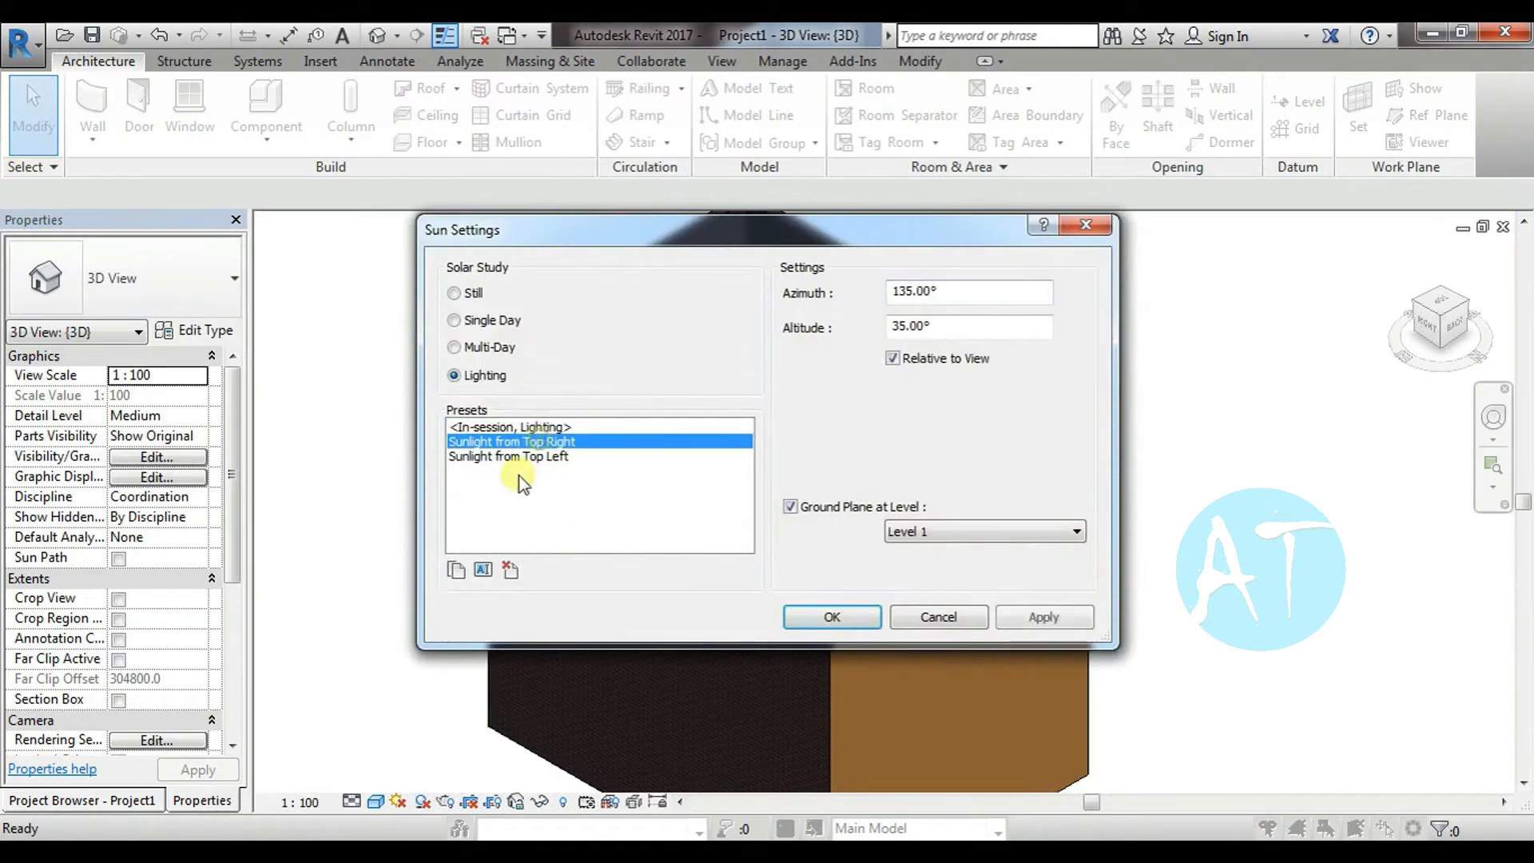
left_click(835, 616)
left_click(678, 521)
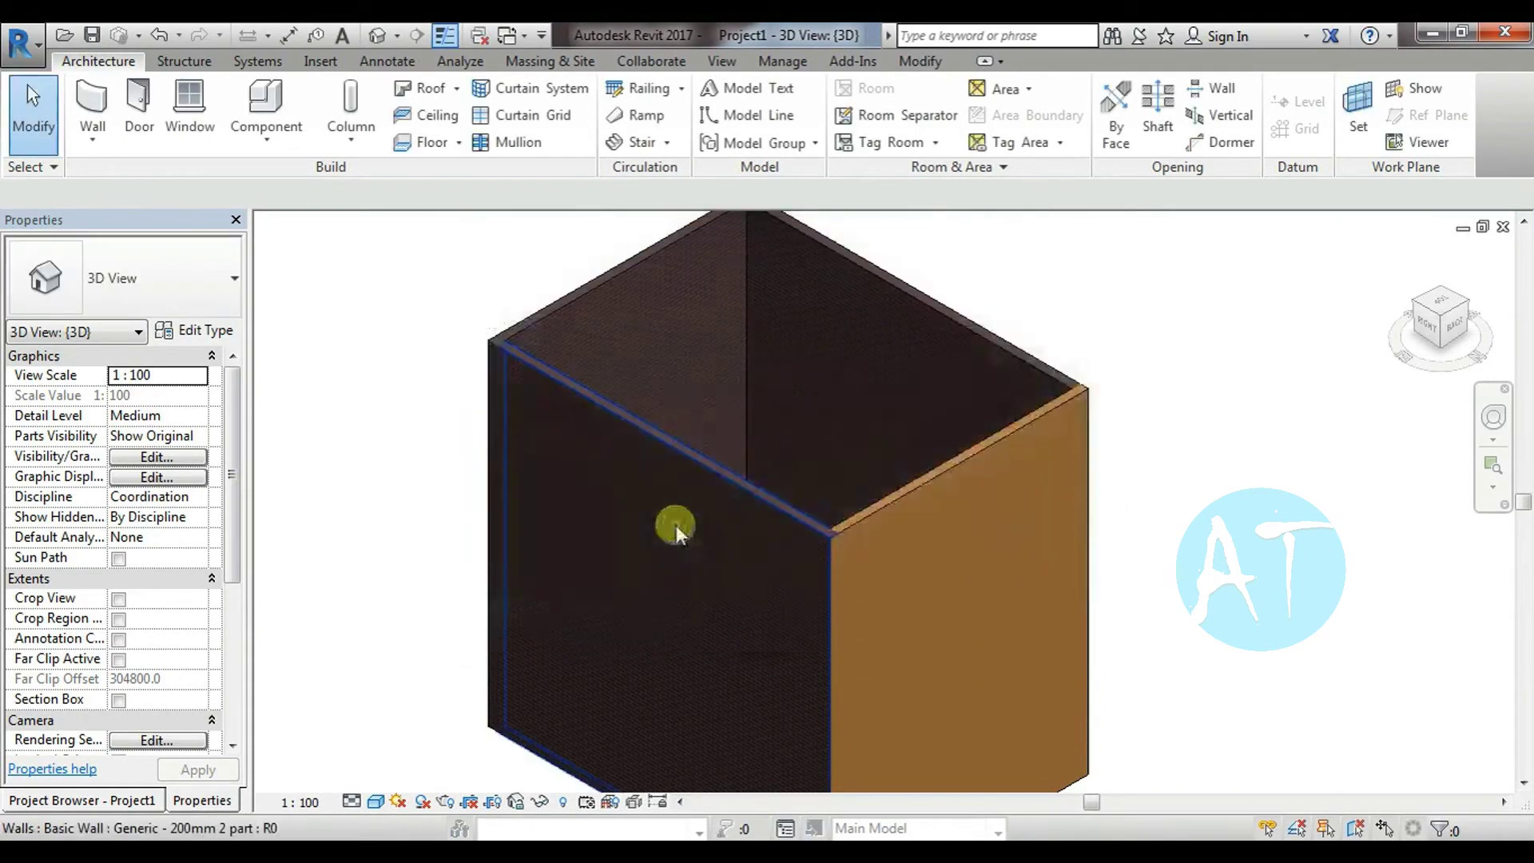
mouse_move(825, 602)
middle_mouse_down("shift")
mouse_move(836, 520)
mouse_move(786, 551)
mouse_move(1020, 312)
mouse_move(505, 715)
middle_mouse_up("shift")
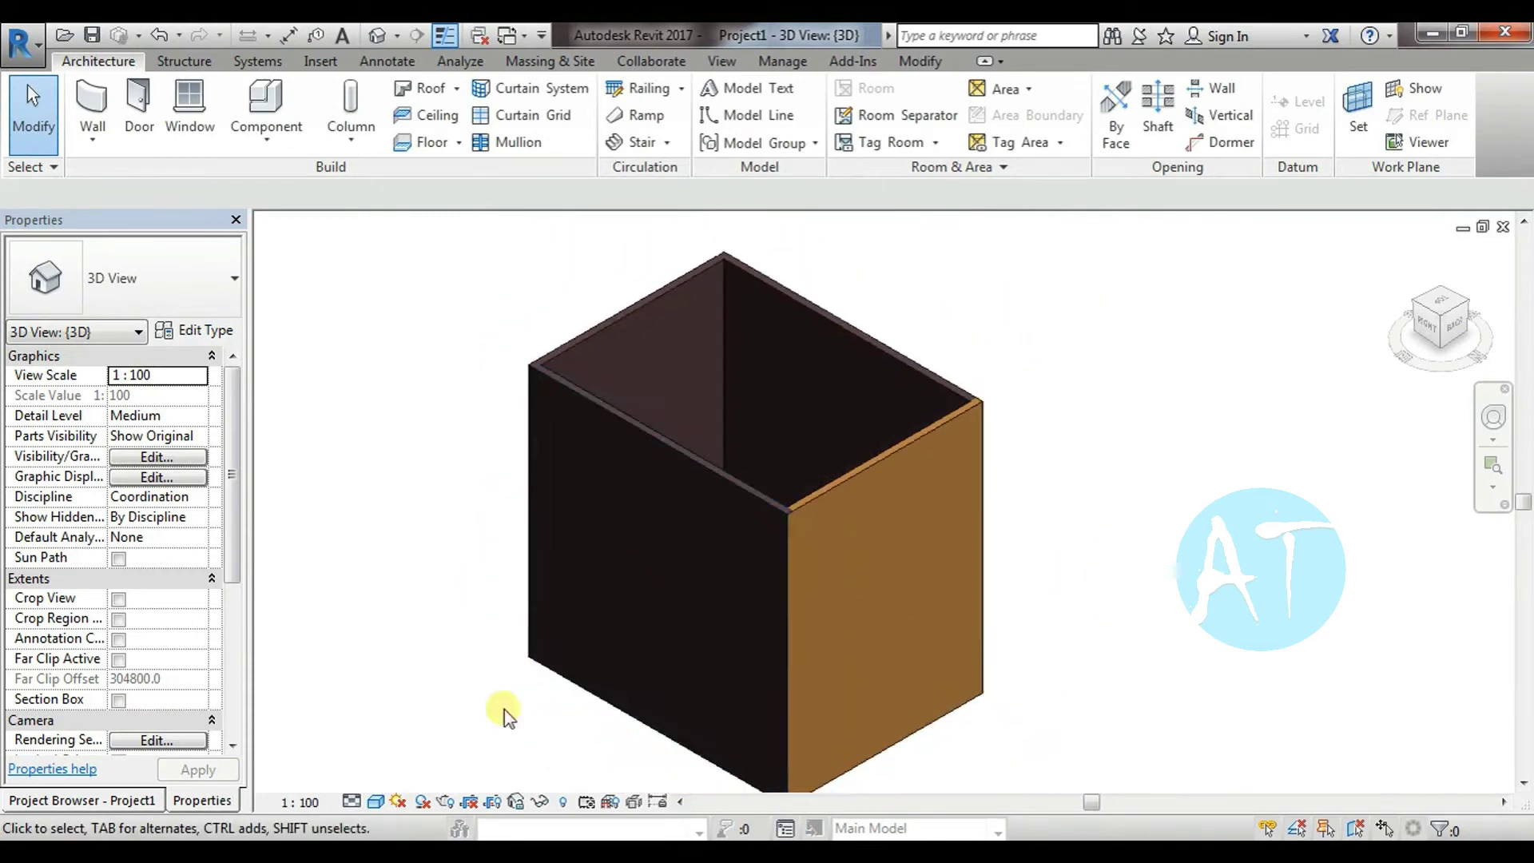
left_click(407, 802)
left_click(443, 779)
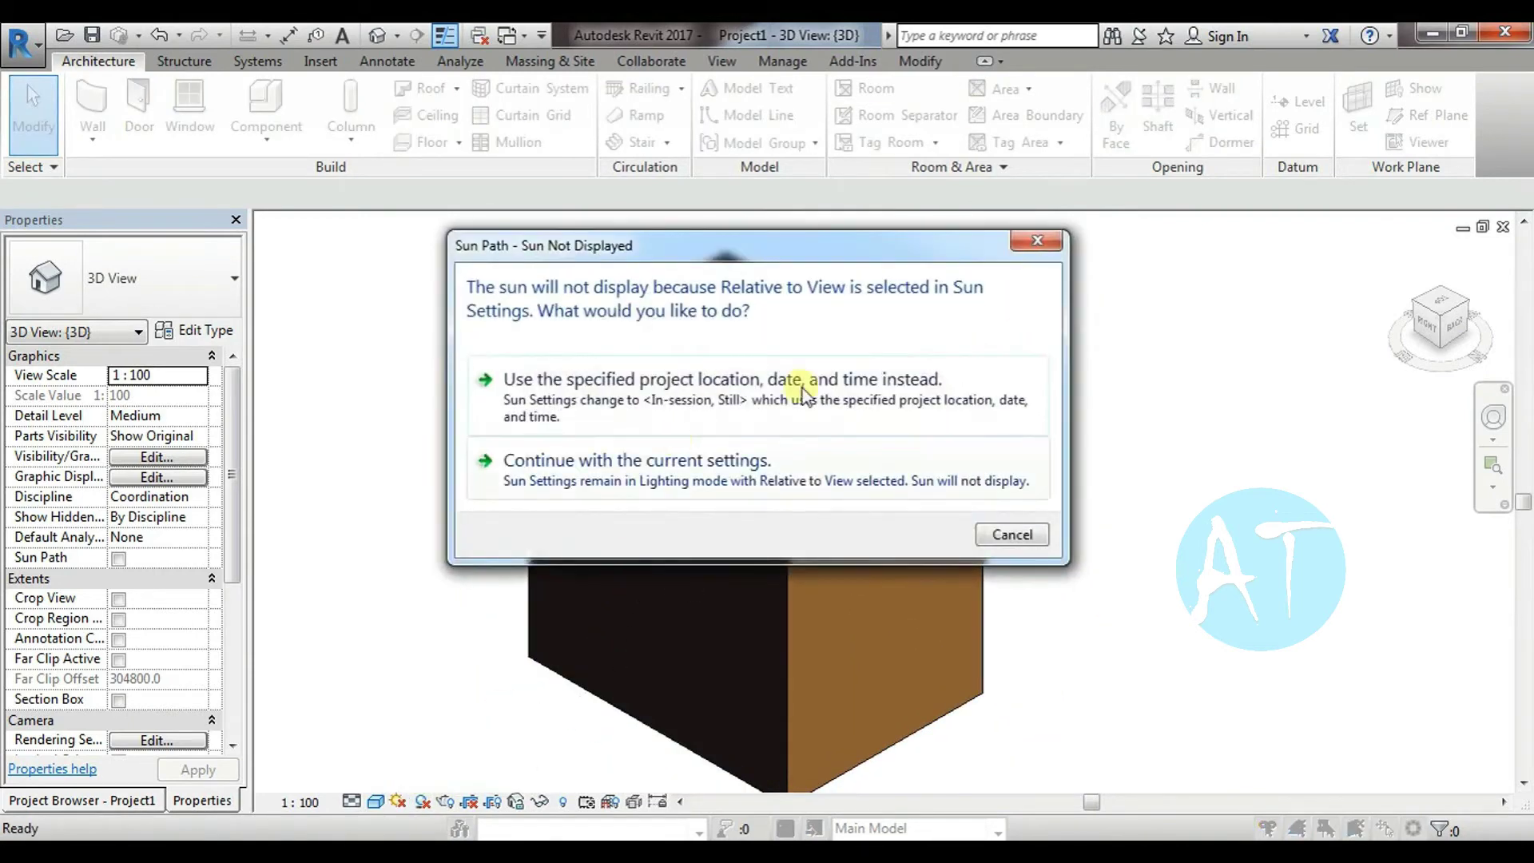
Show the sun path using the project location, date and time, zooming out to the compass
left_click(791, 460)
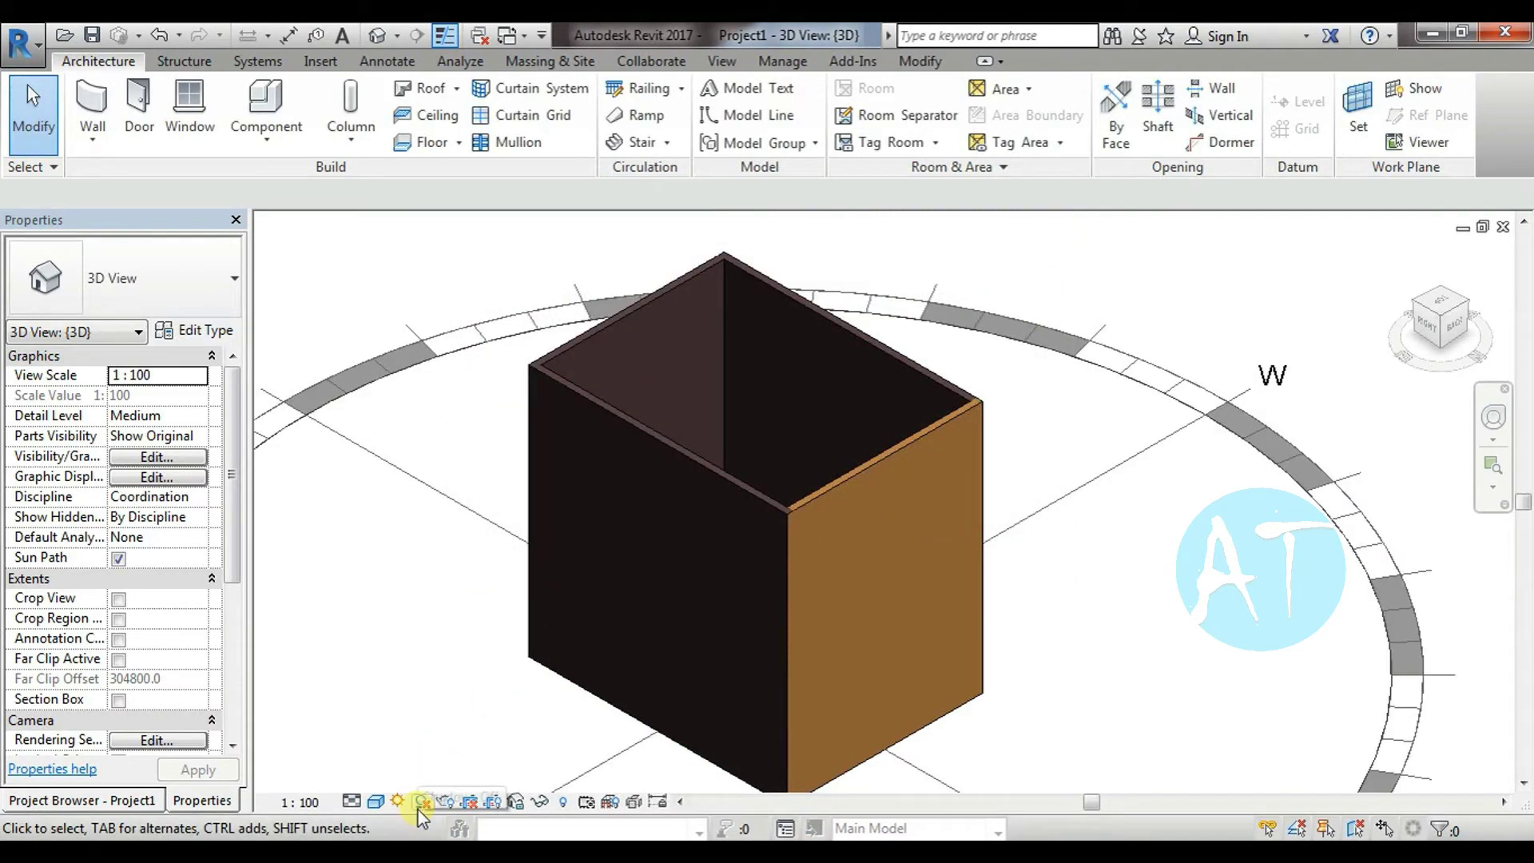
scroll(835, 557, "down", 1)
scroll(815, 397, "down", 1)
scroll(924, 456, "down", 1)
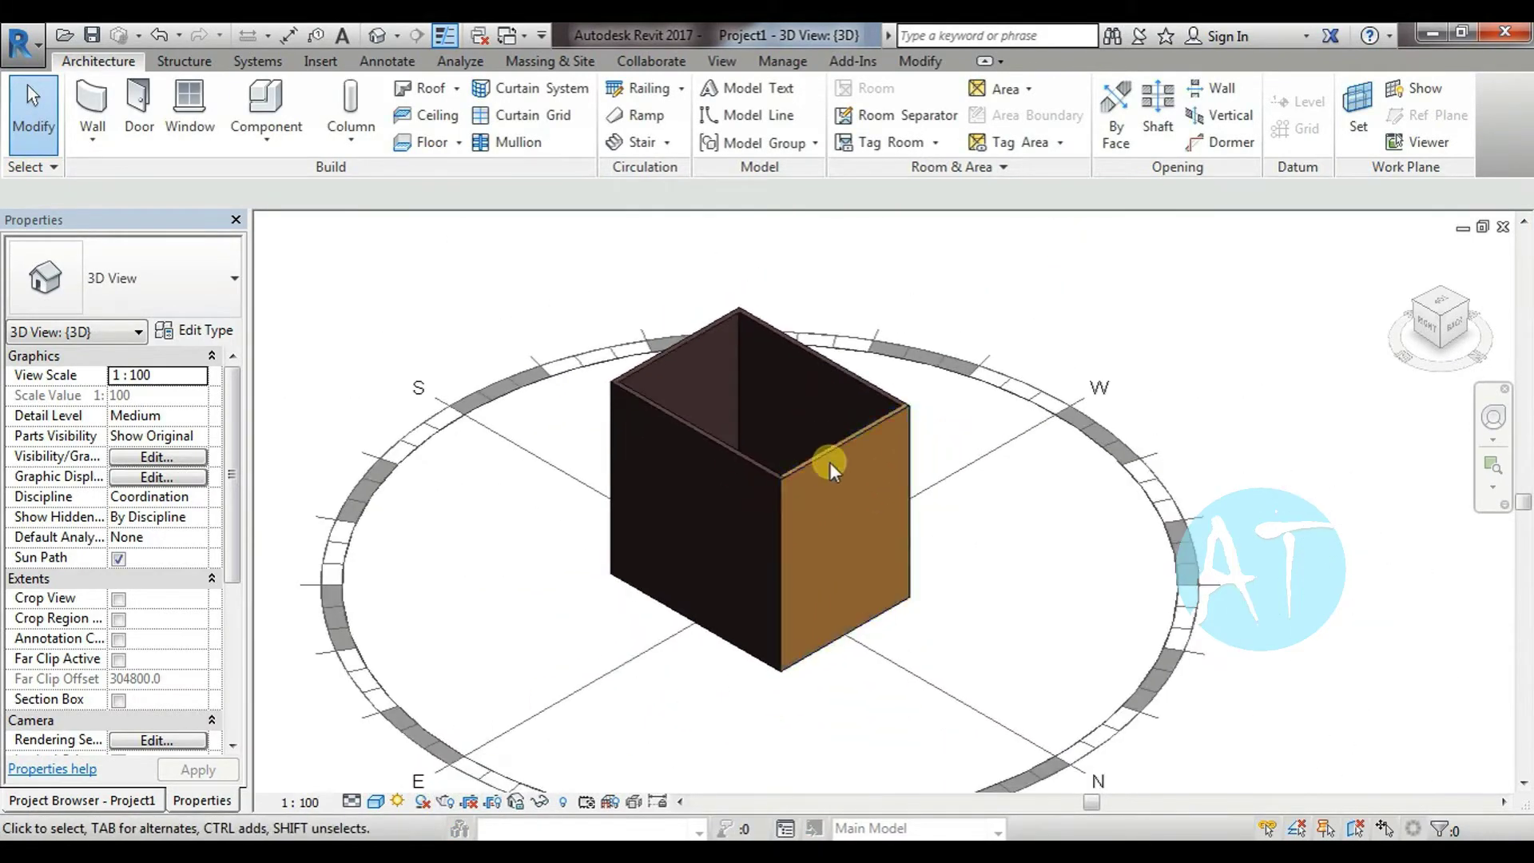
scroll(835, 497, "down", 1)
scroll(835, 497, "up", 1)
left_click(398, 802)
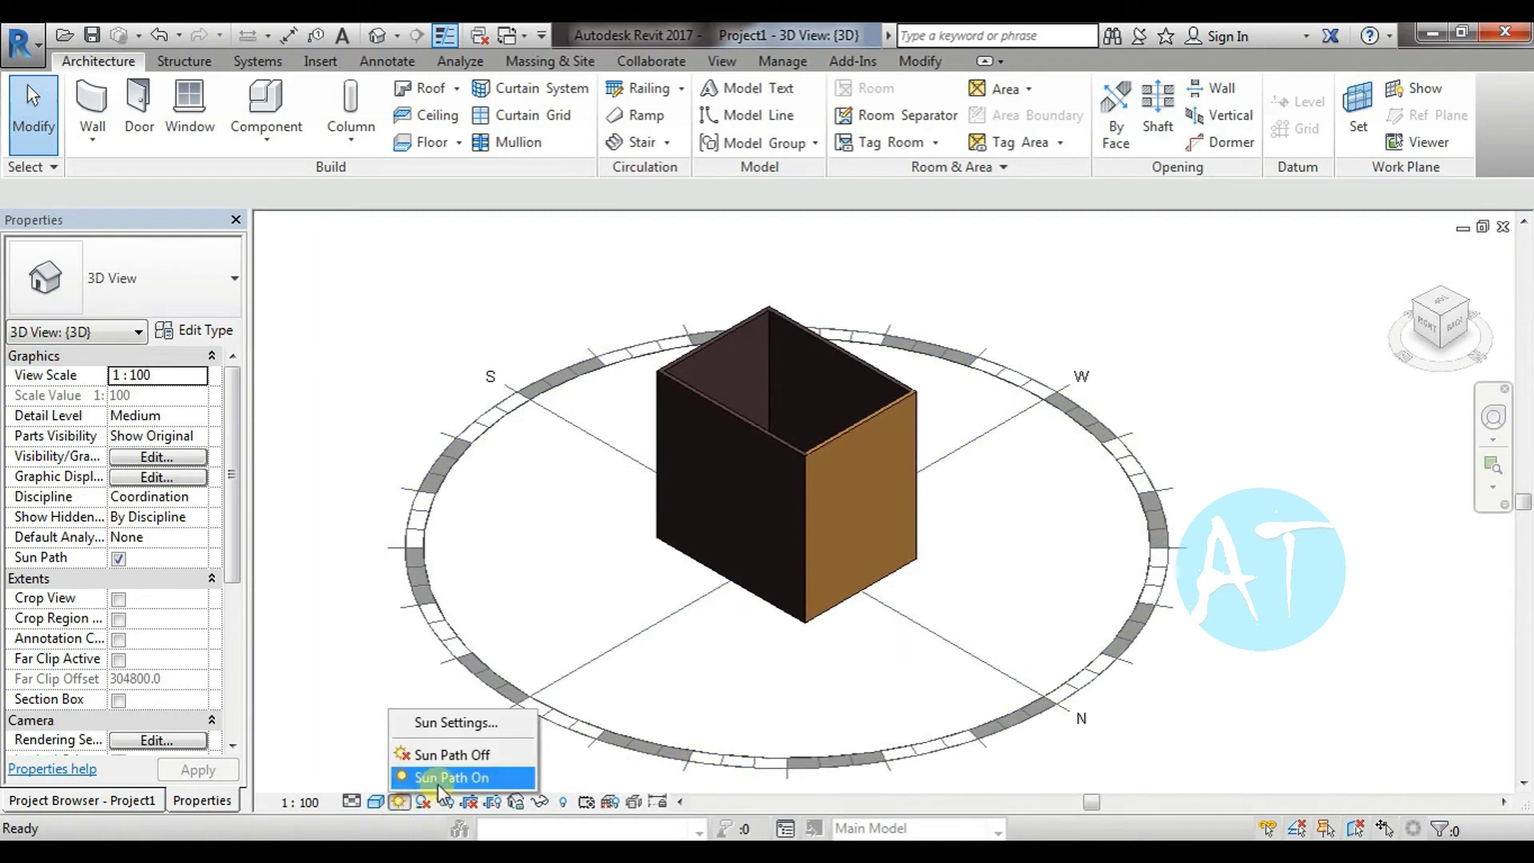
left_click(440, 779)
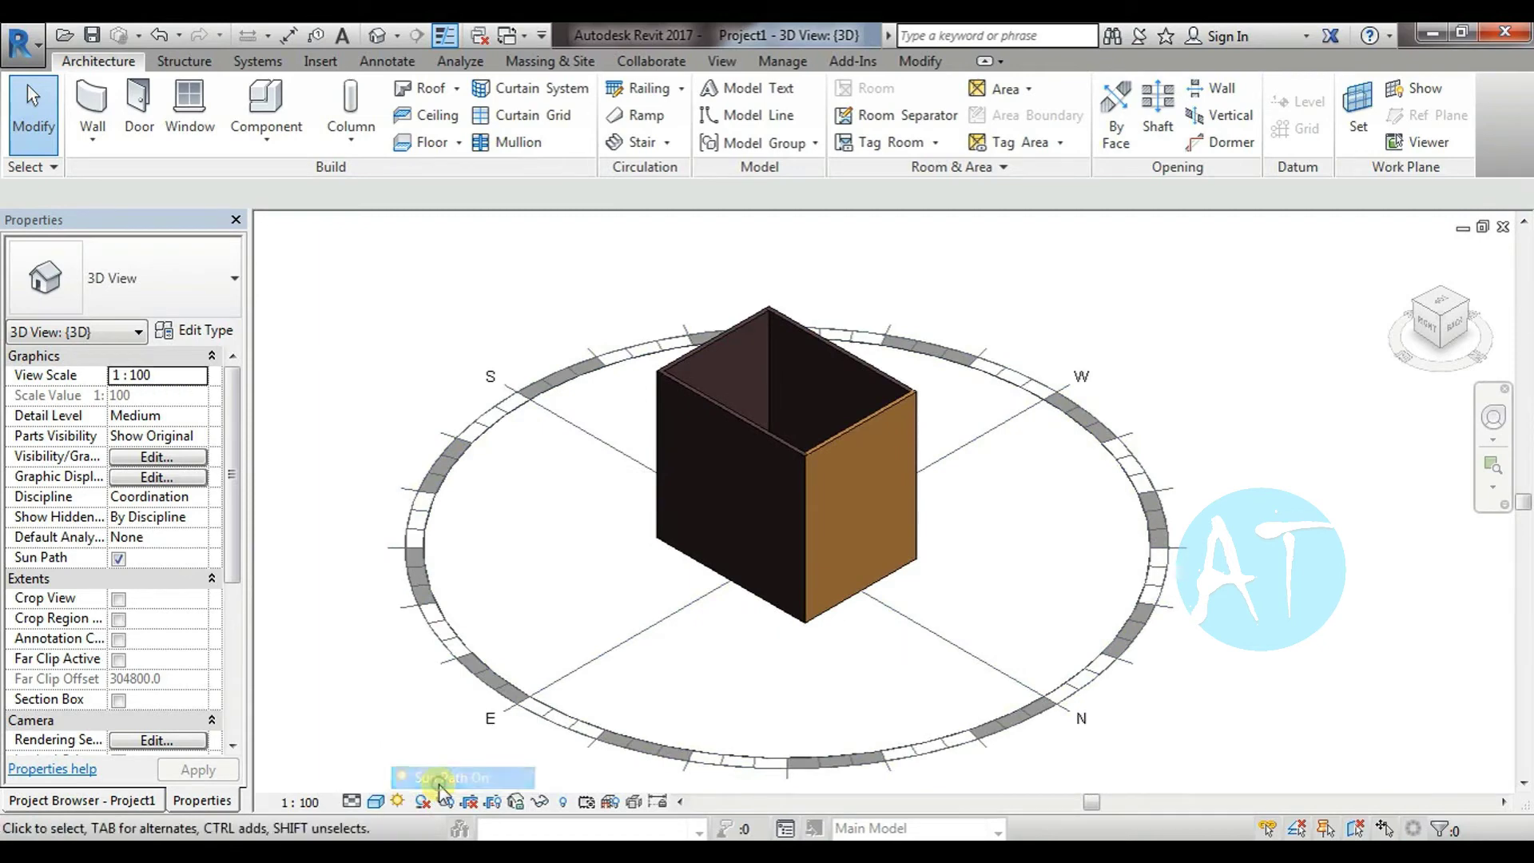
Apply the Sunlight from Top Left preset (azimuth 225.00°) in Sun Settings
left_click(398, 803)
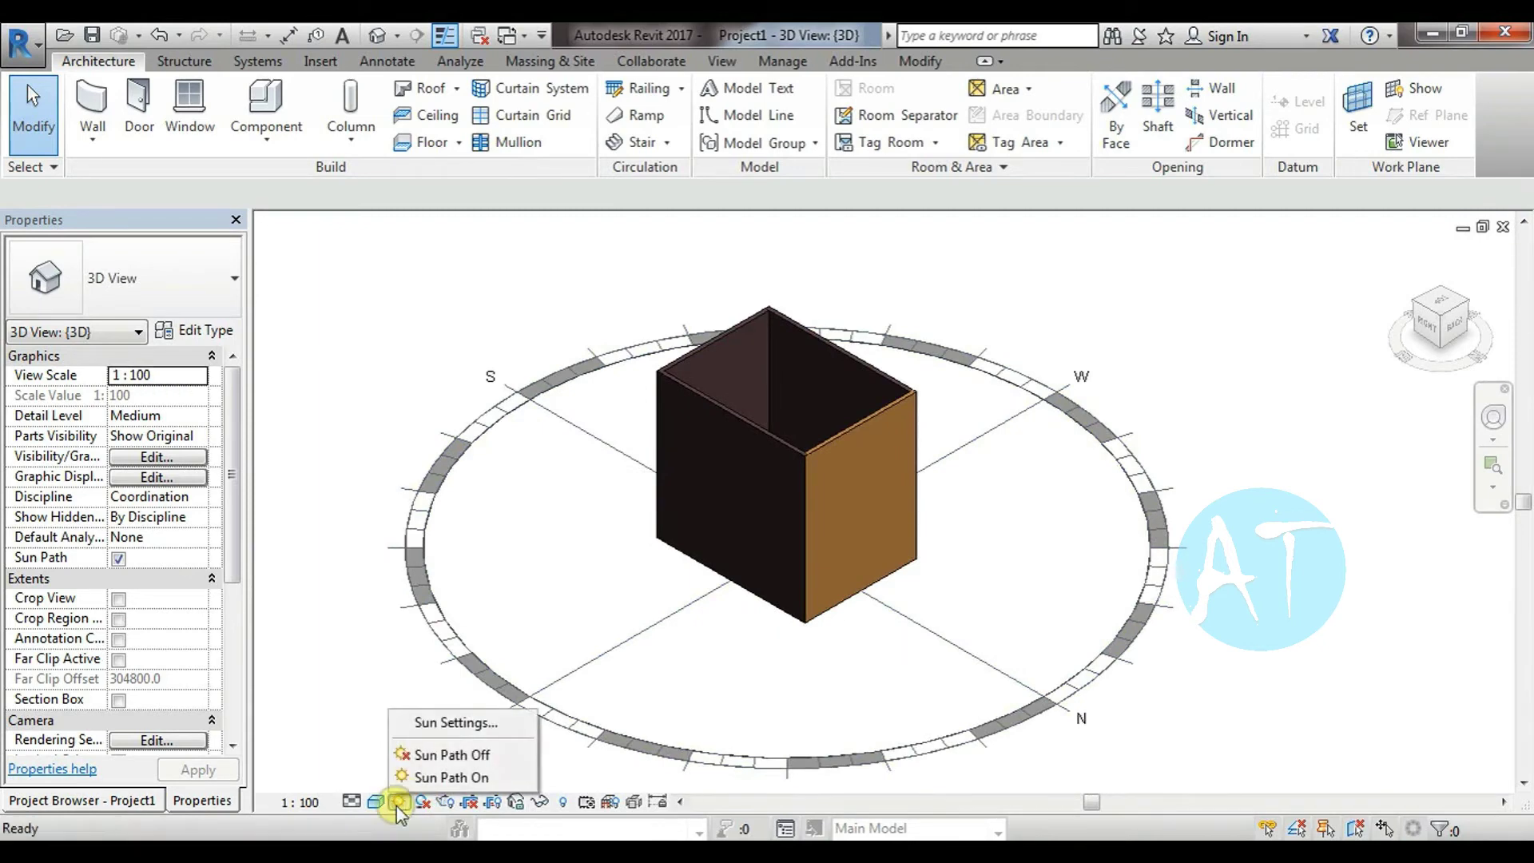
left_click(427, 723)
left_click(527, 460)
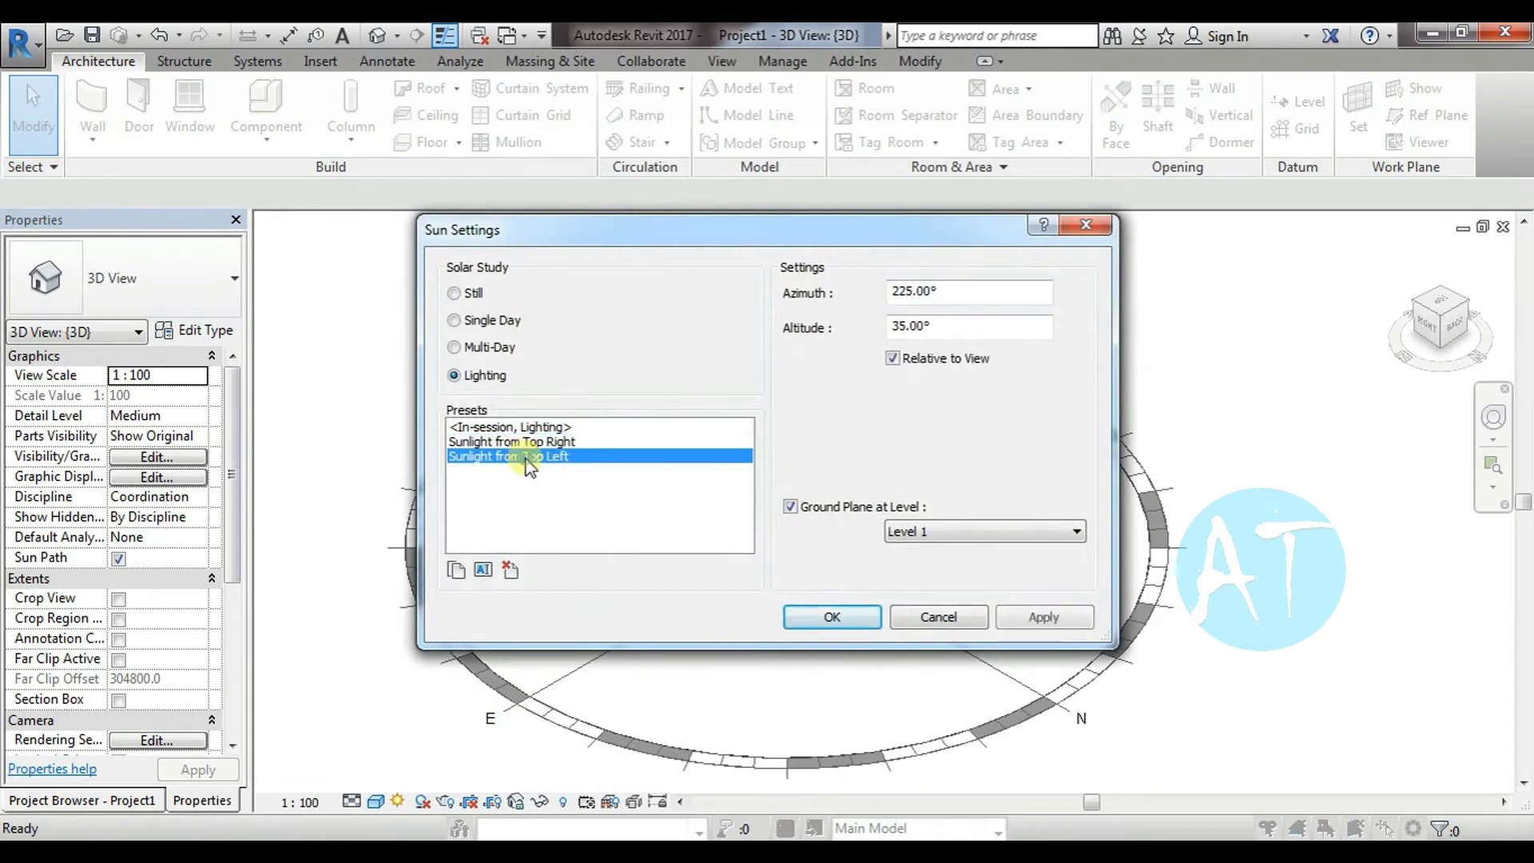
left_click(804, 614)
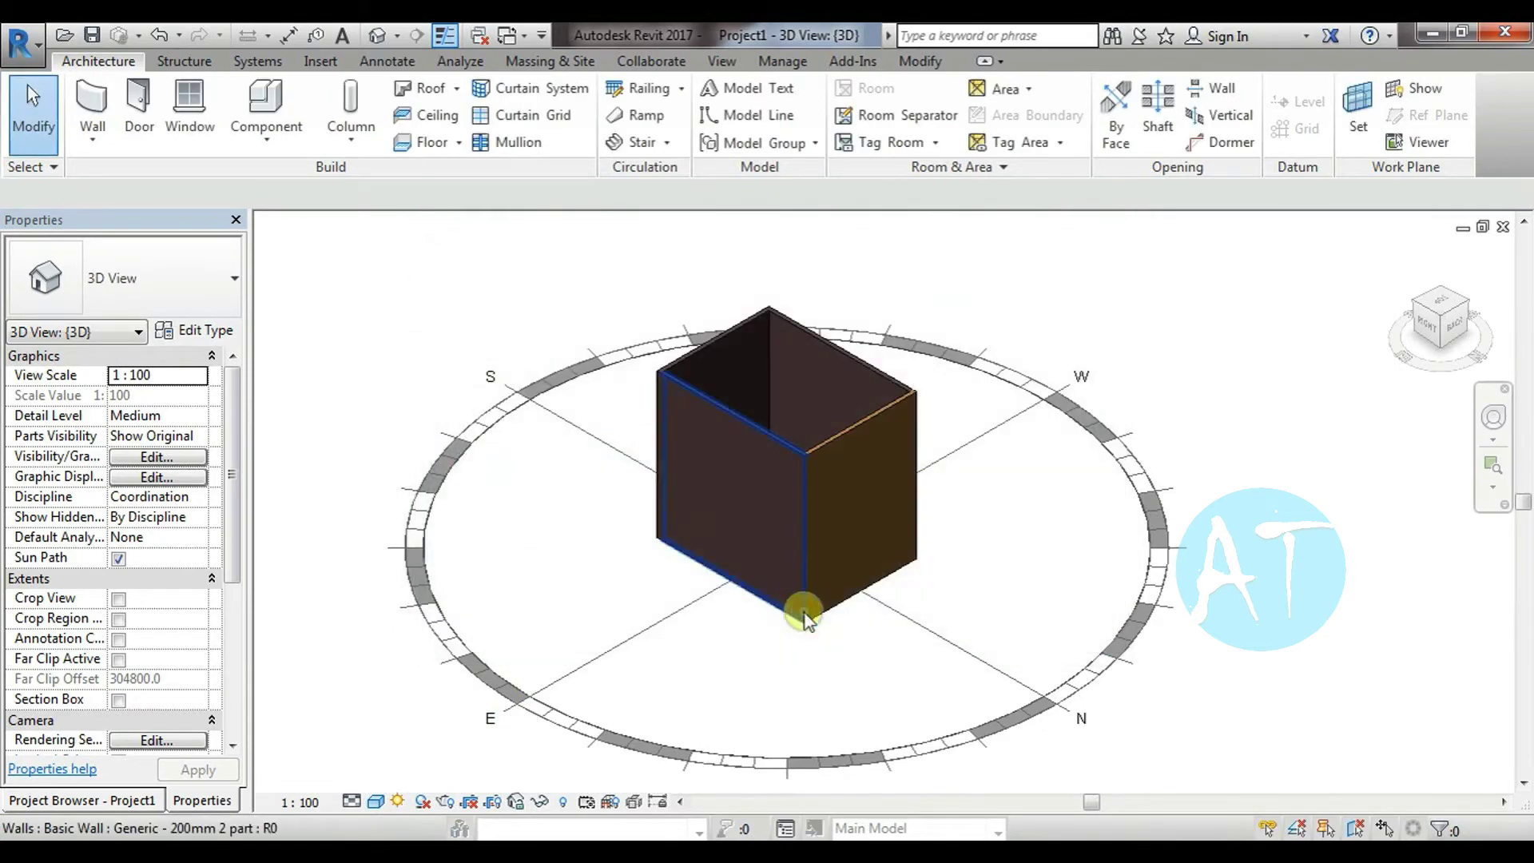
left_click(442, 801)
Hide the sun path, switch shadows on, then turn the sun path back on
left_click(424, 751)
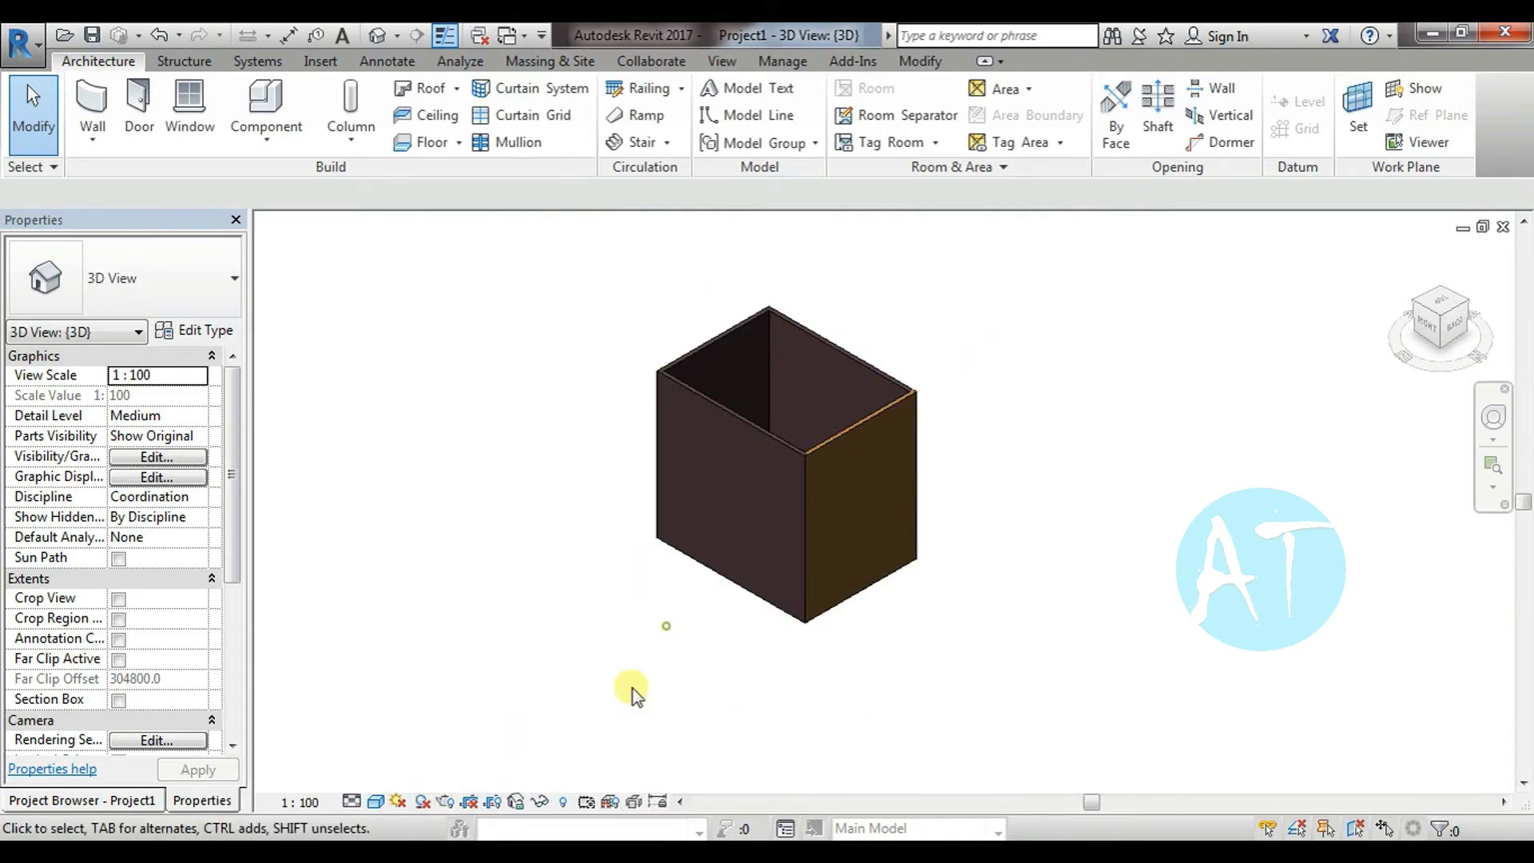
left_click(423, 803)
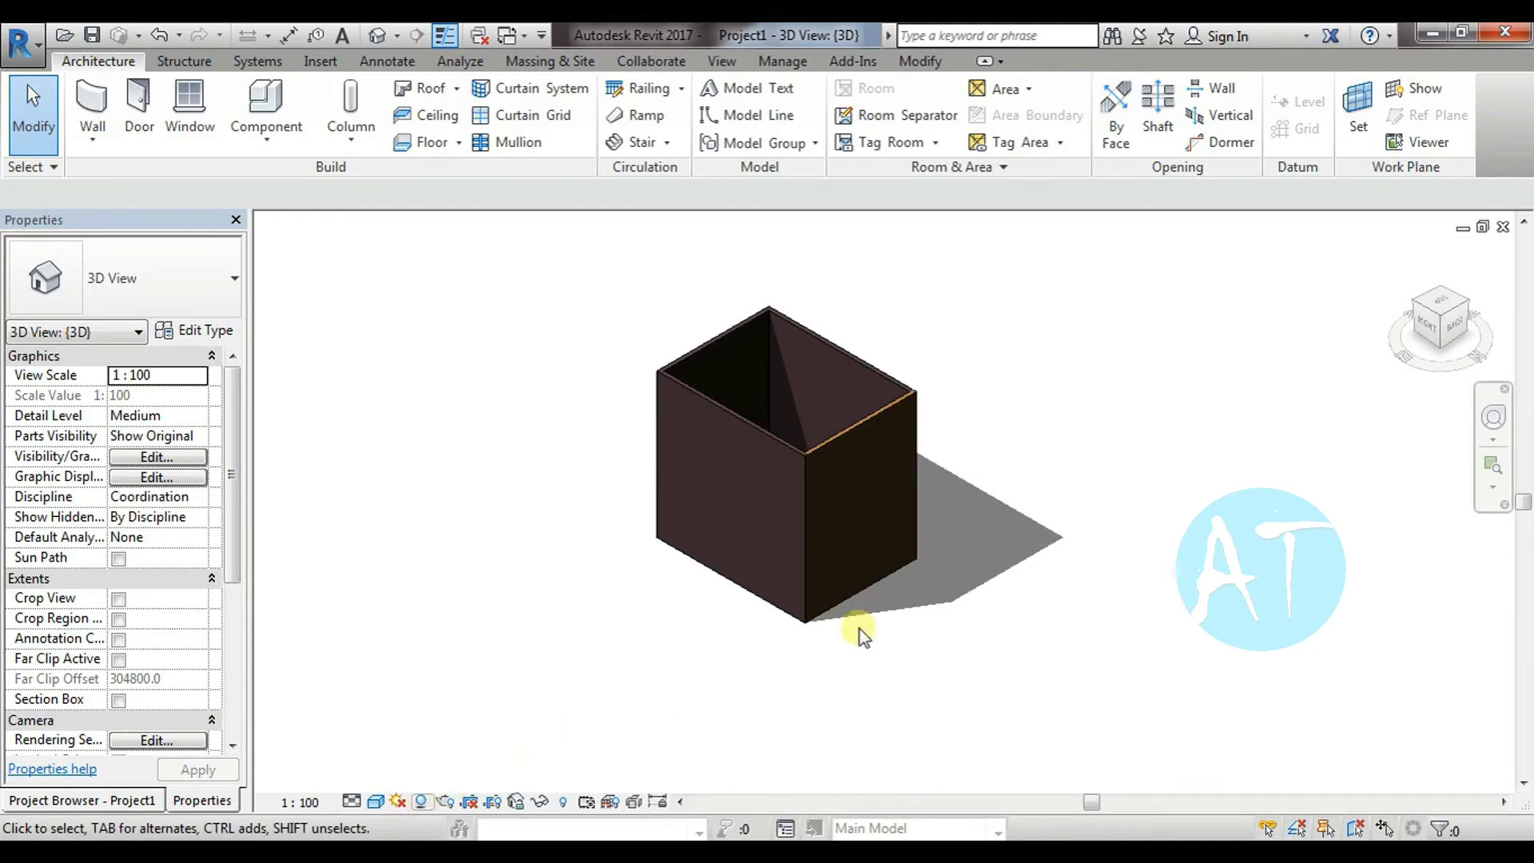
left_click(397, 802)
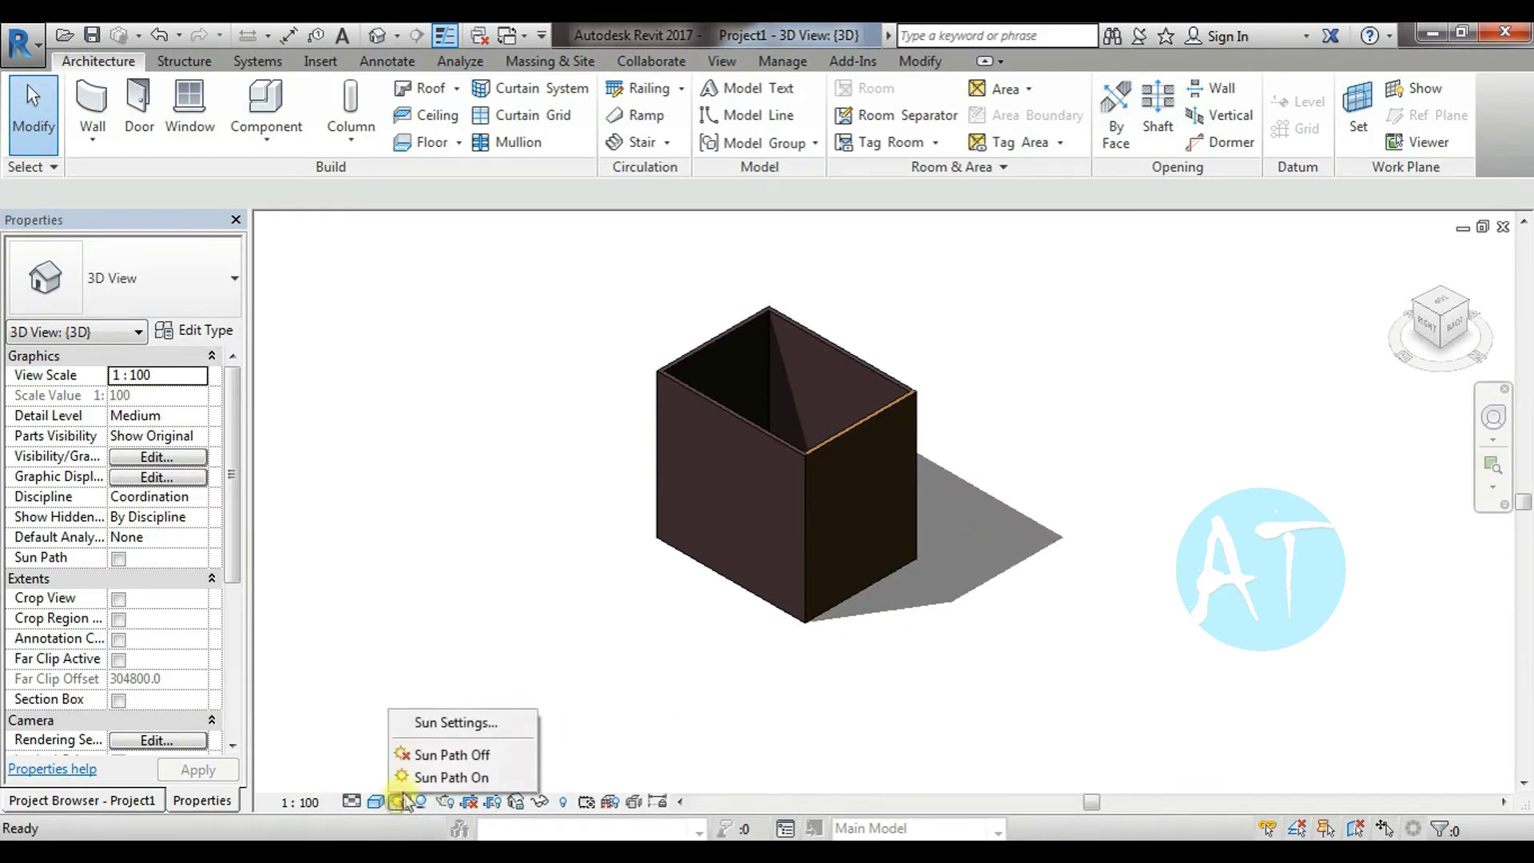
left_click(416, 777)
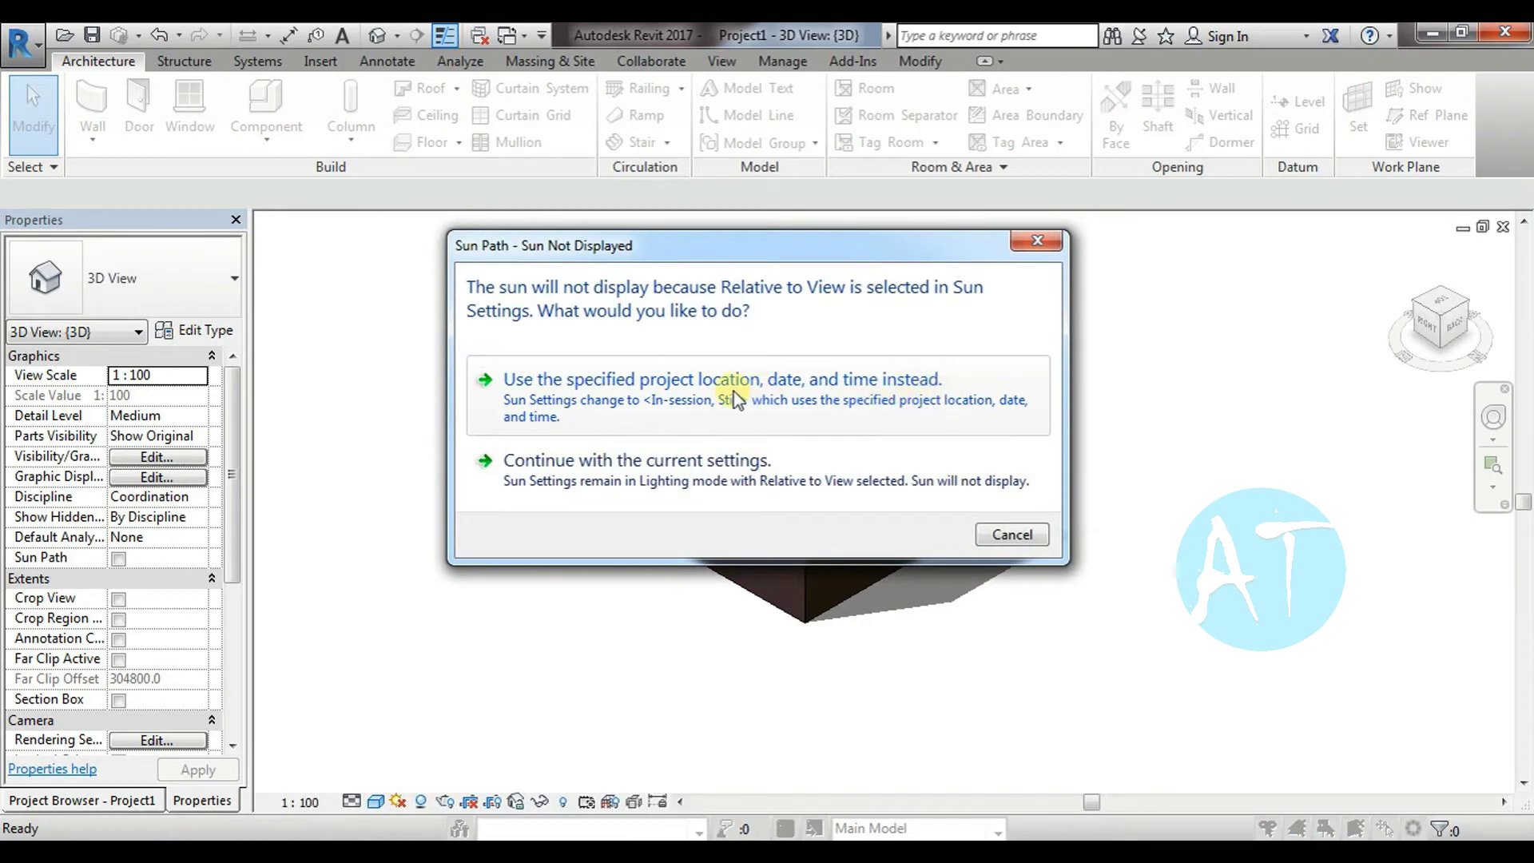
Show the sun path for the project location, inspect its ring, and toggle it off and on
left_click(717, 478)
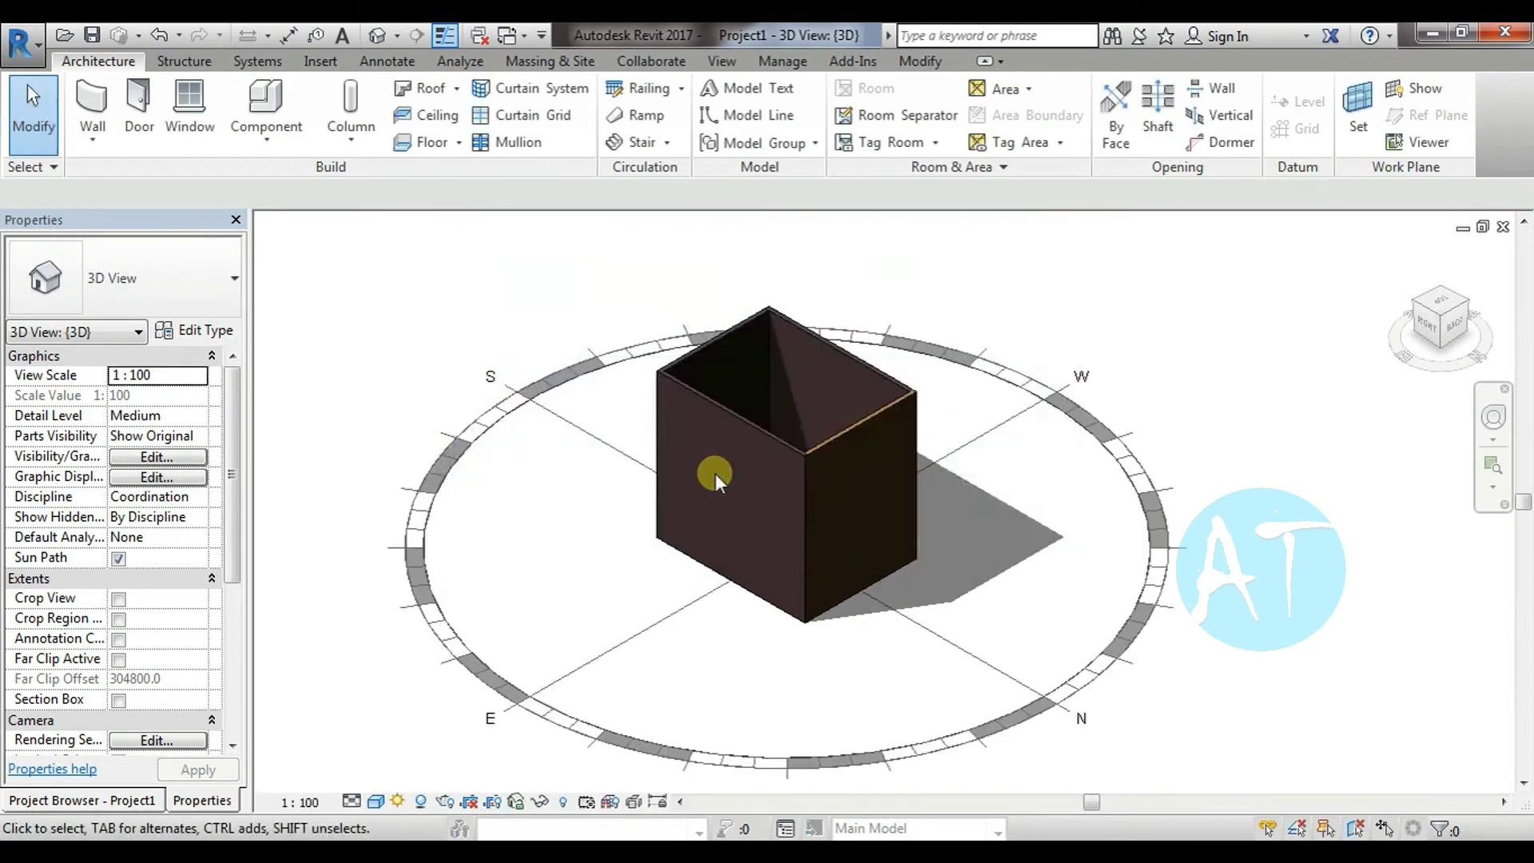
left_click(537, 400)
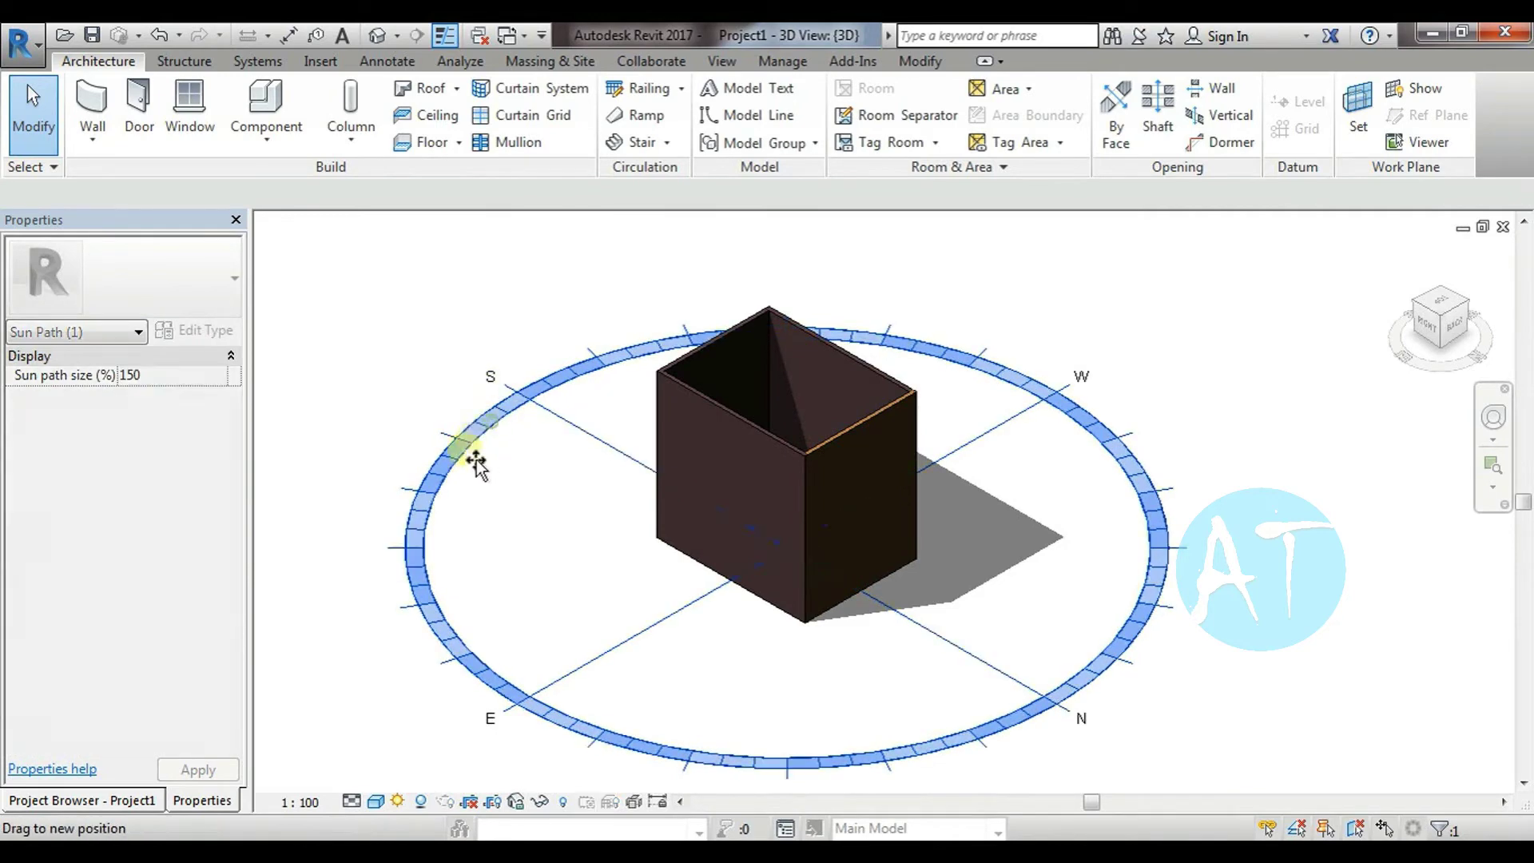
left_click(456, 490)
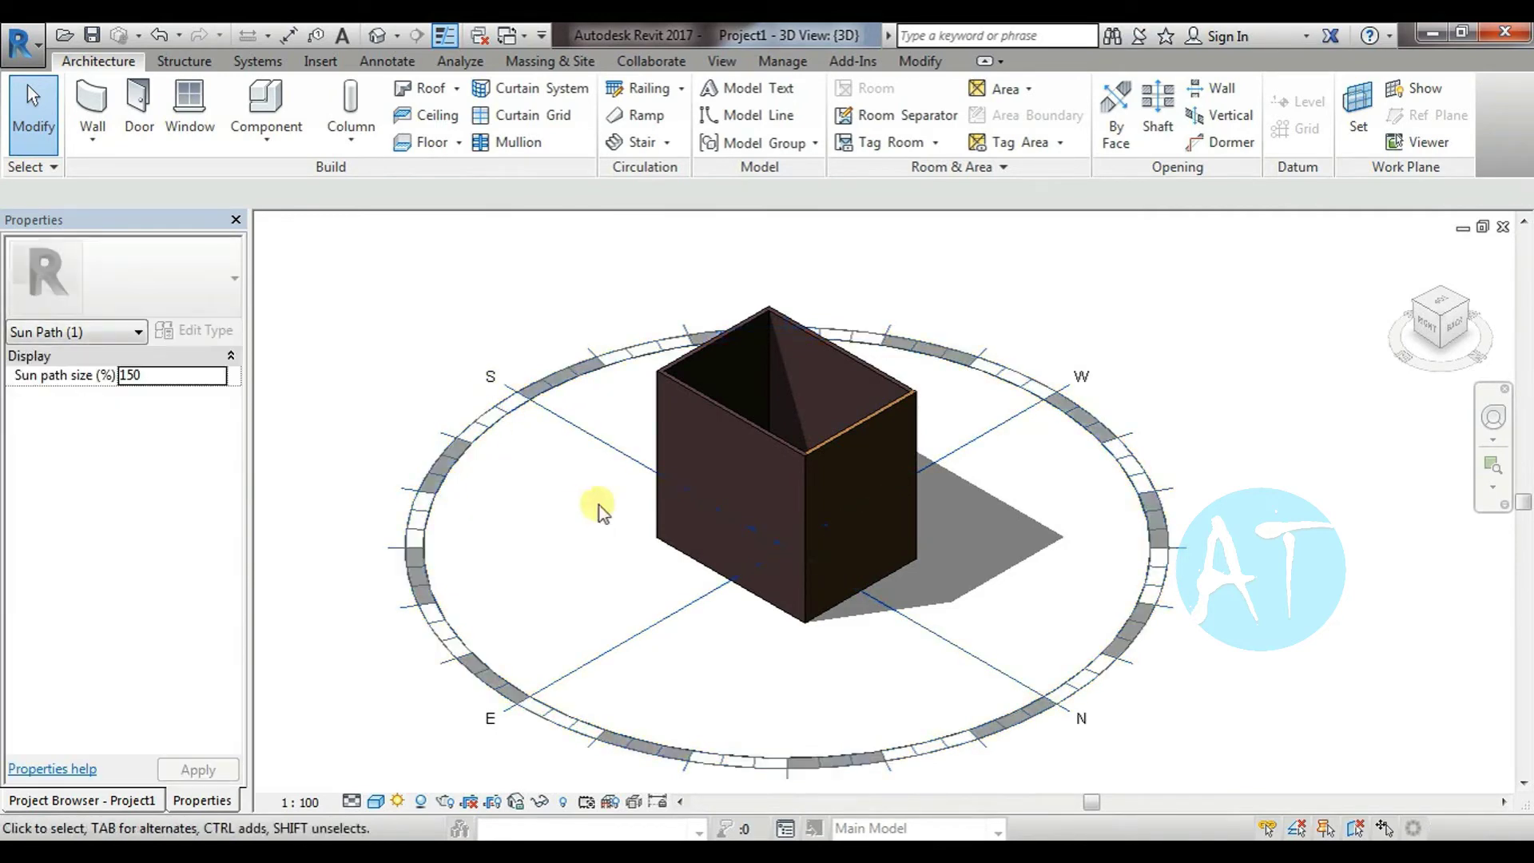
left_click(396, 800)
left_click(443, 756)
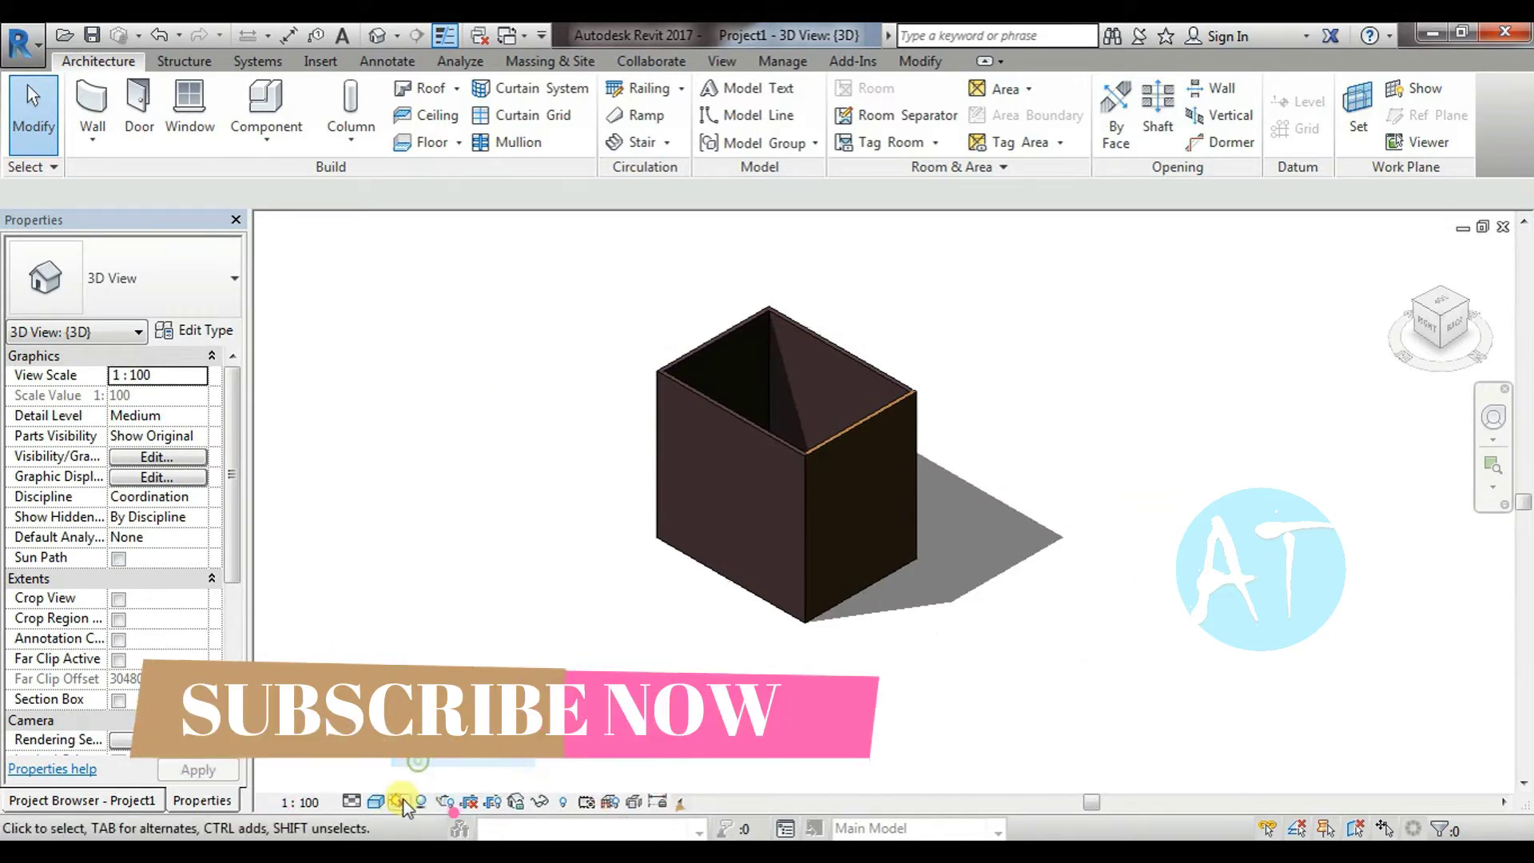
left_click(396, 802)
left_click(448, 776)
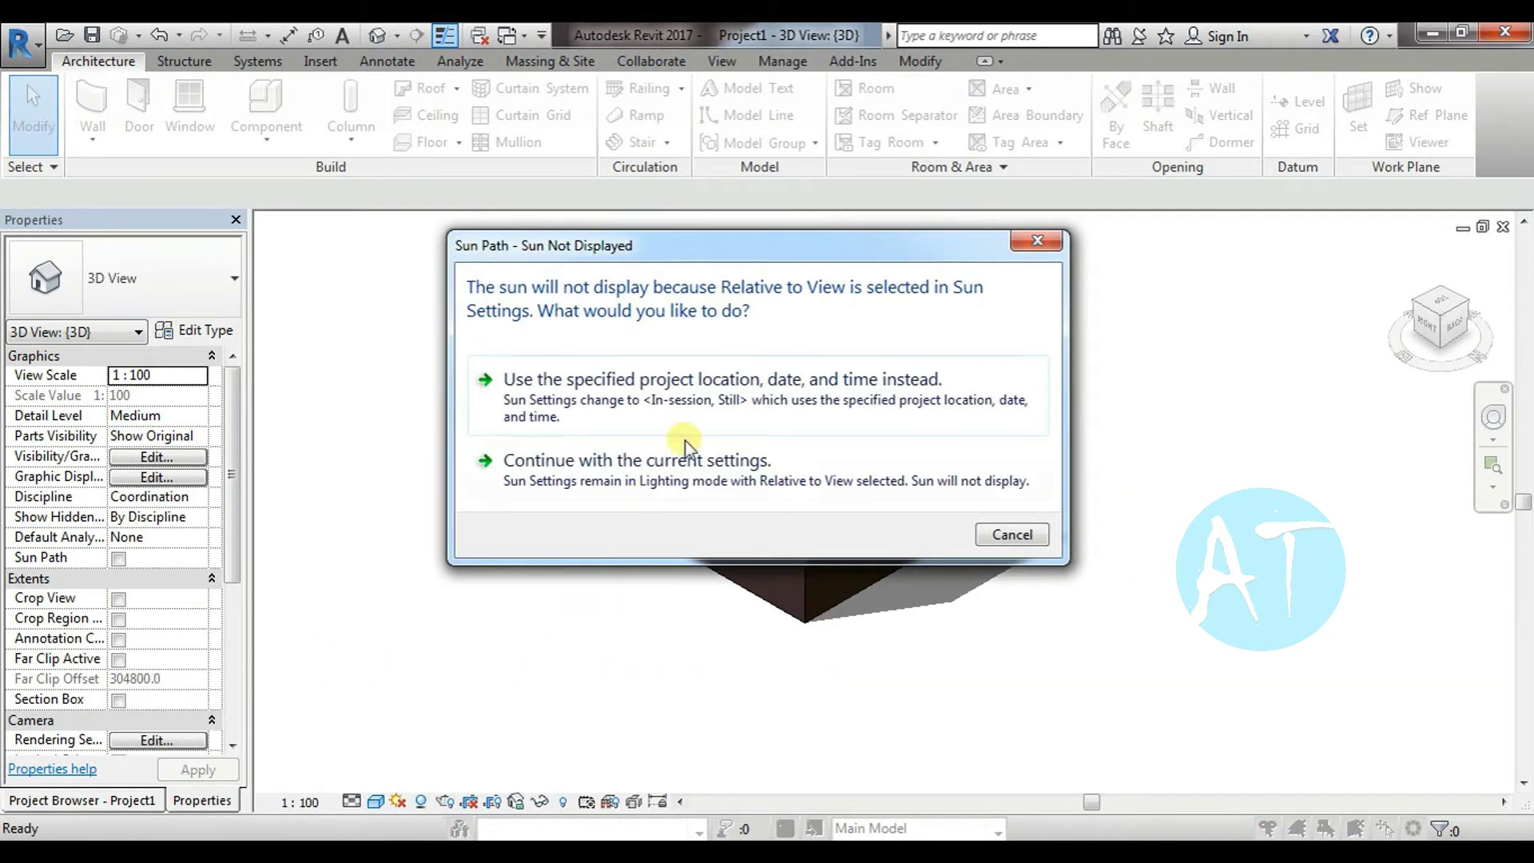
Drag the sun from 5:00 PM past 3:45 PM into the morning to shorten the shadow
left_click(723, 393)
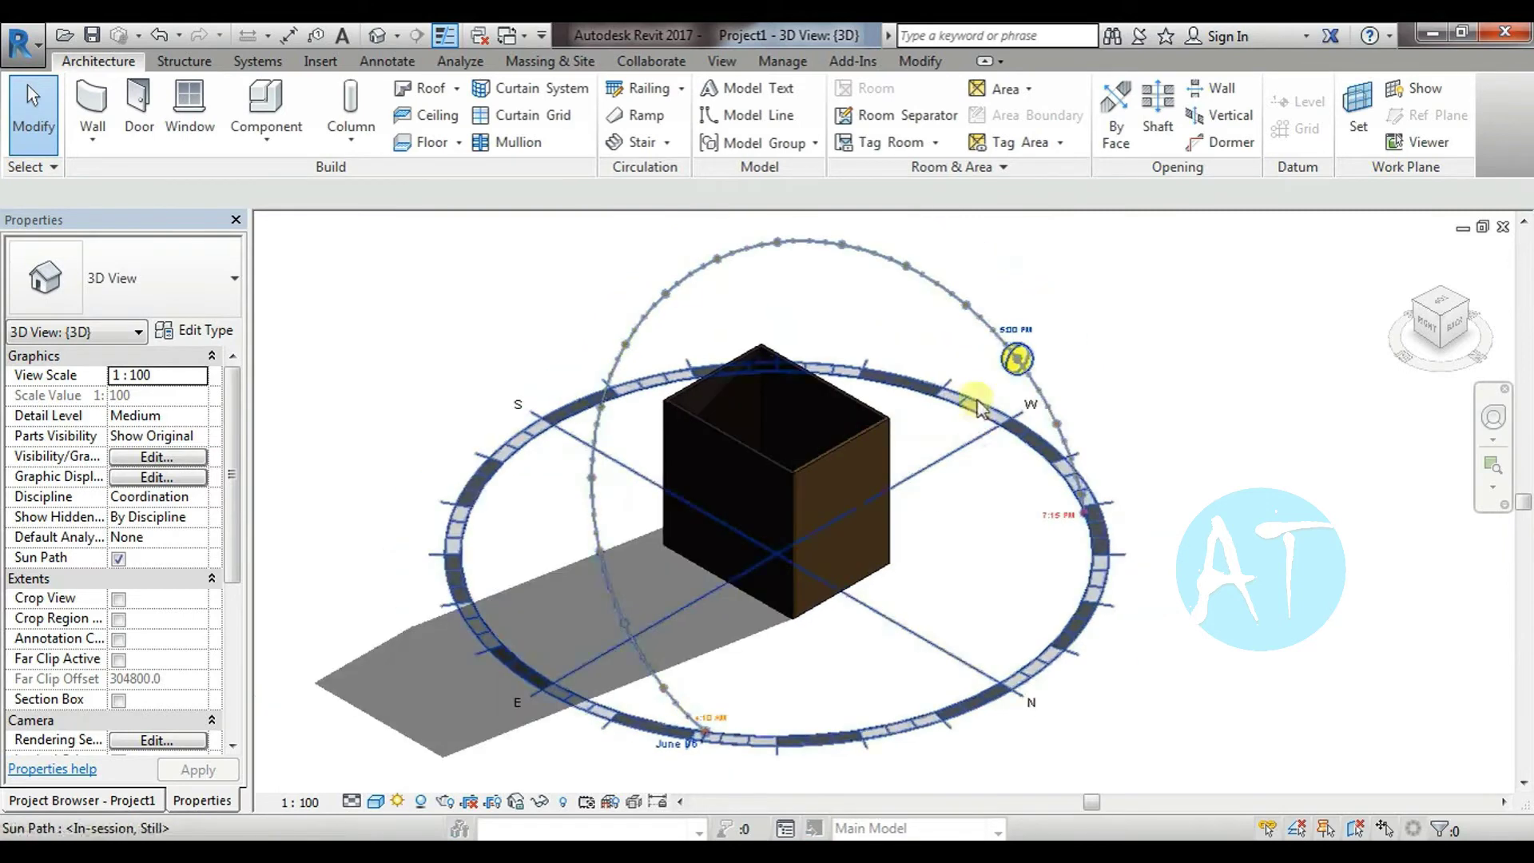
left_click(1016, 359)
left_click_drag(1015, 355, 929, 329)
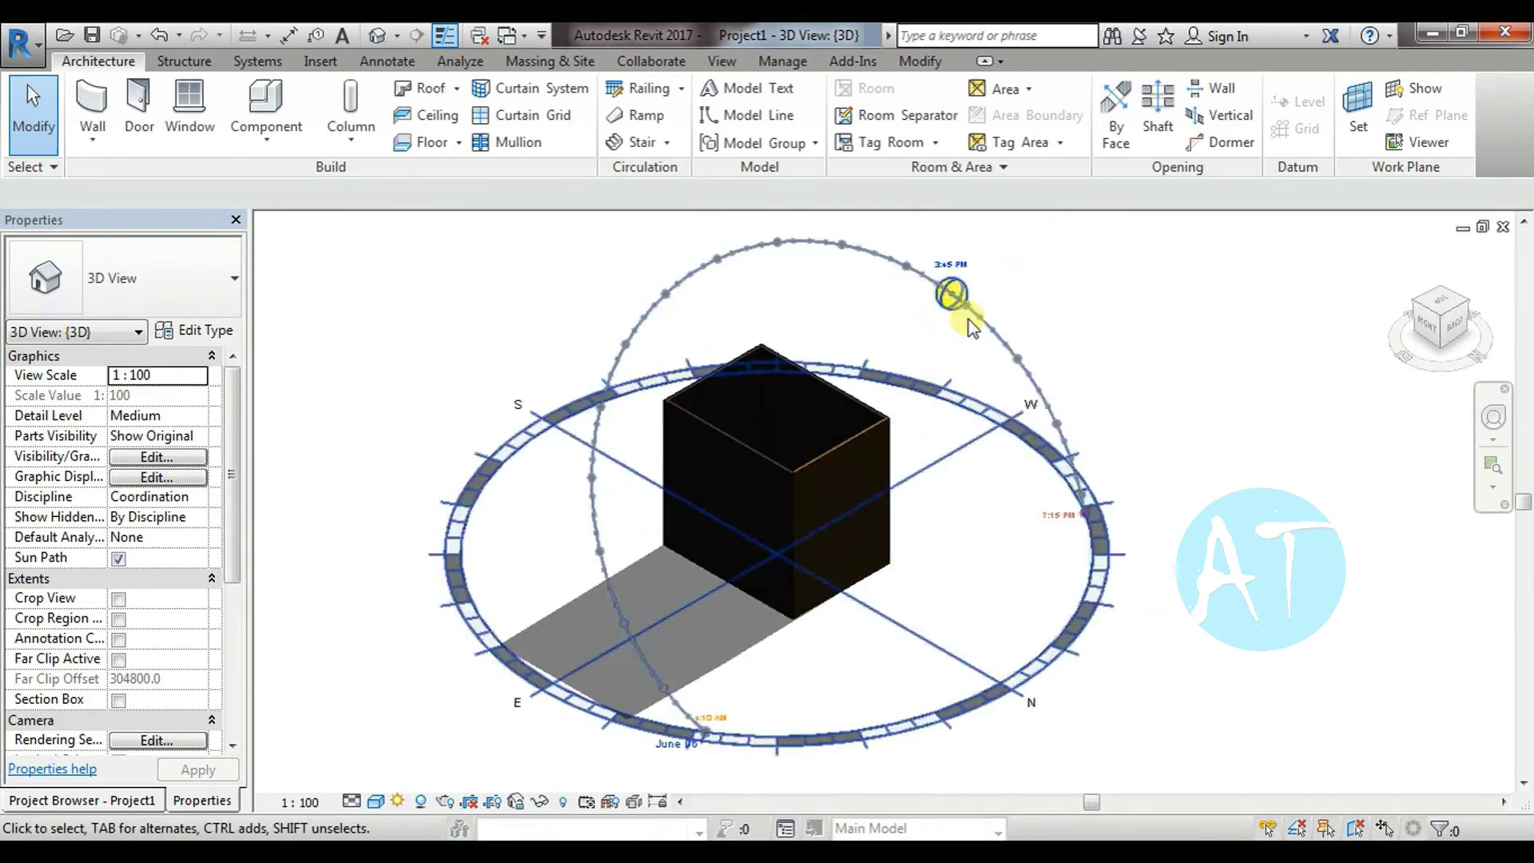
left_click(789, 264)
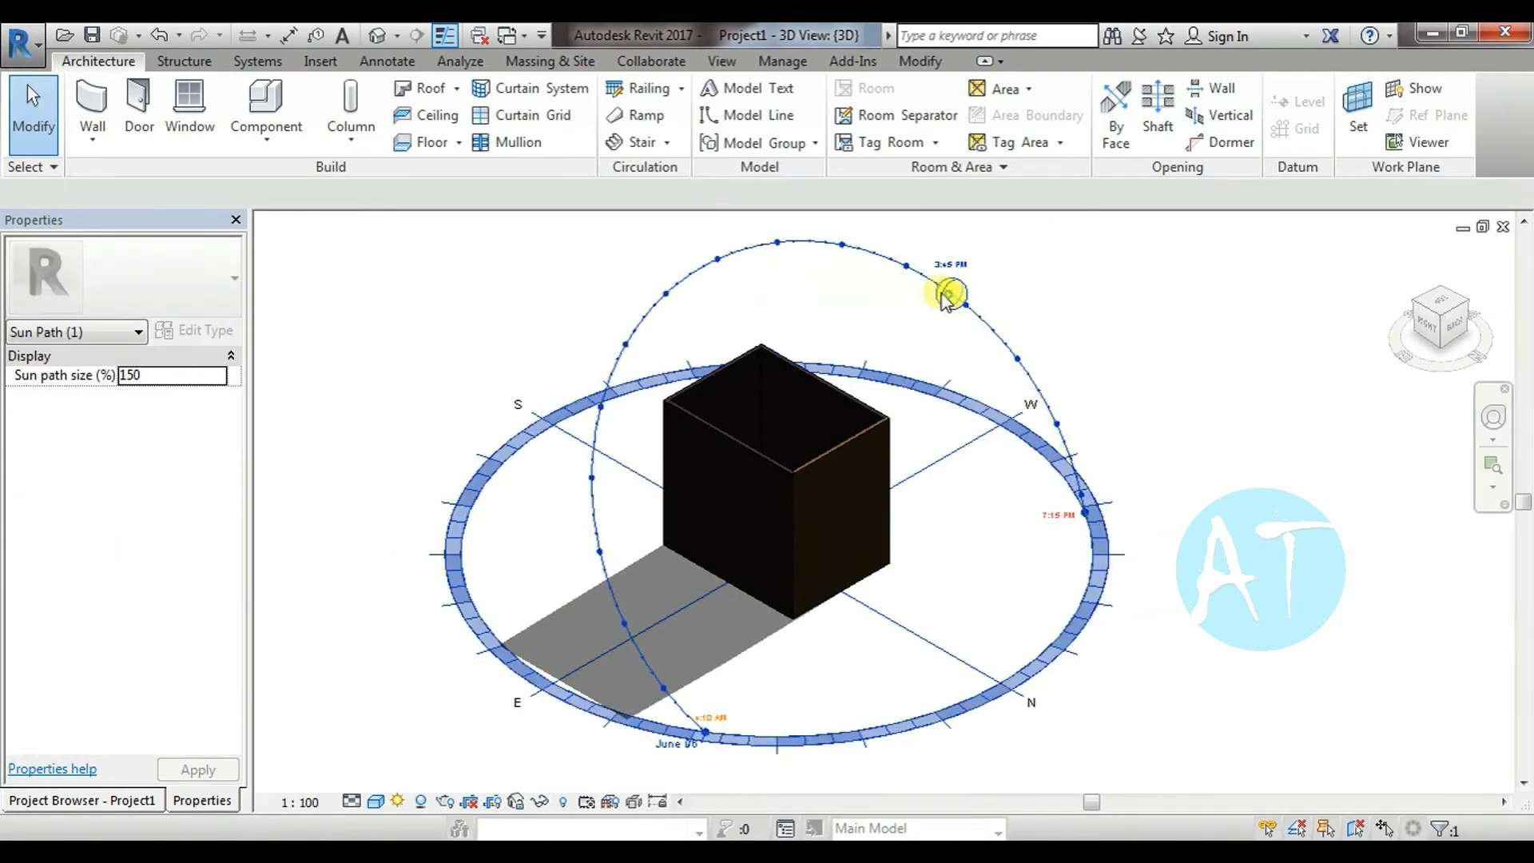
left_click_drag(951, 294, 691, 274)
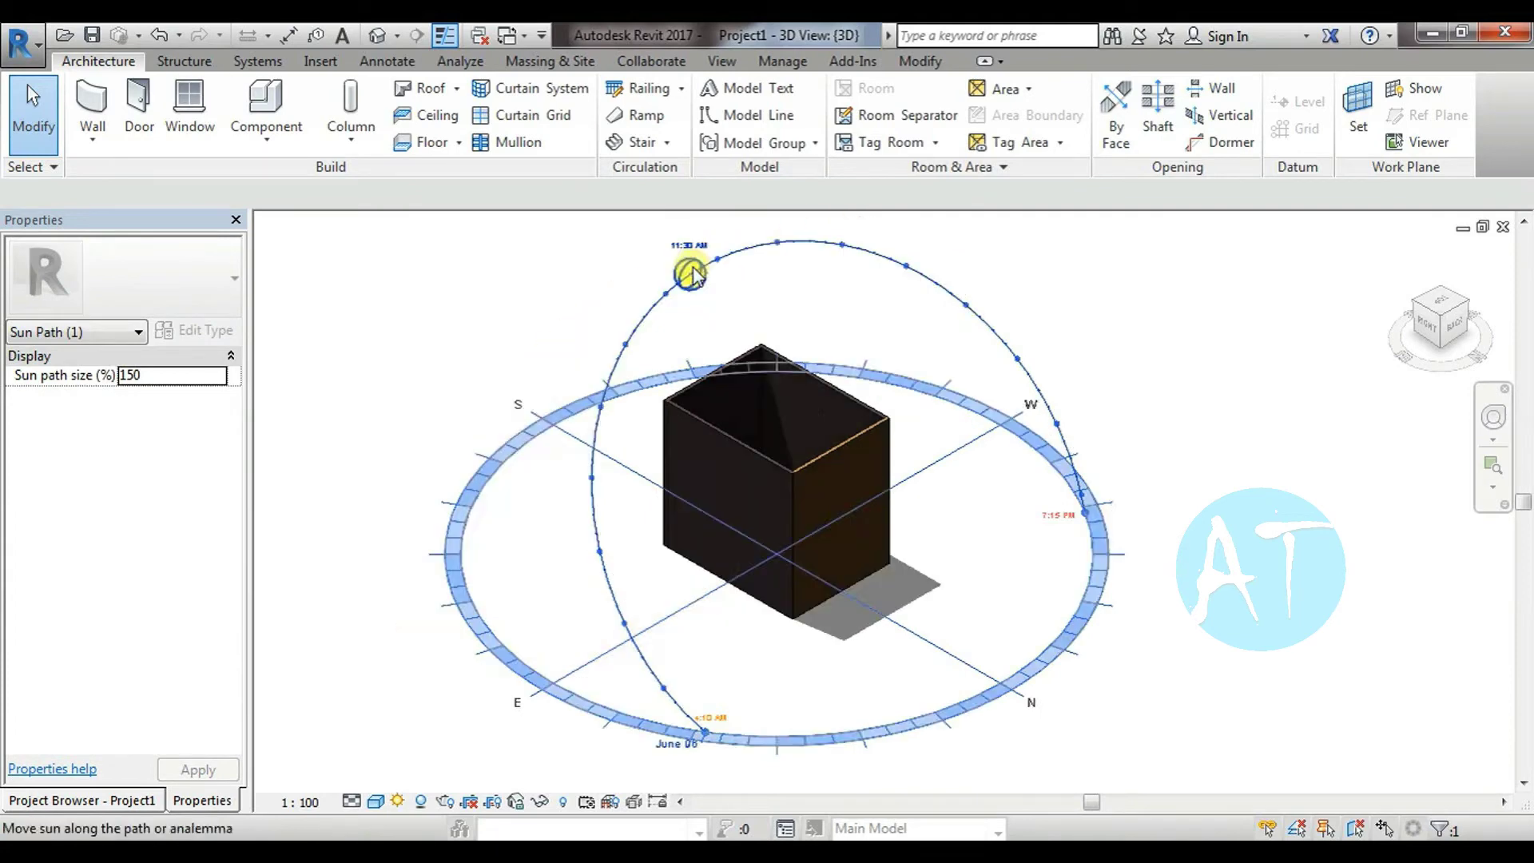
left_click(1195, 500)
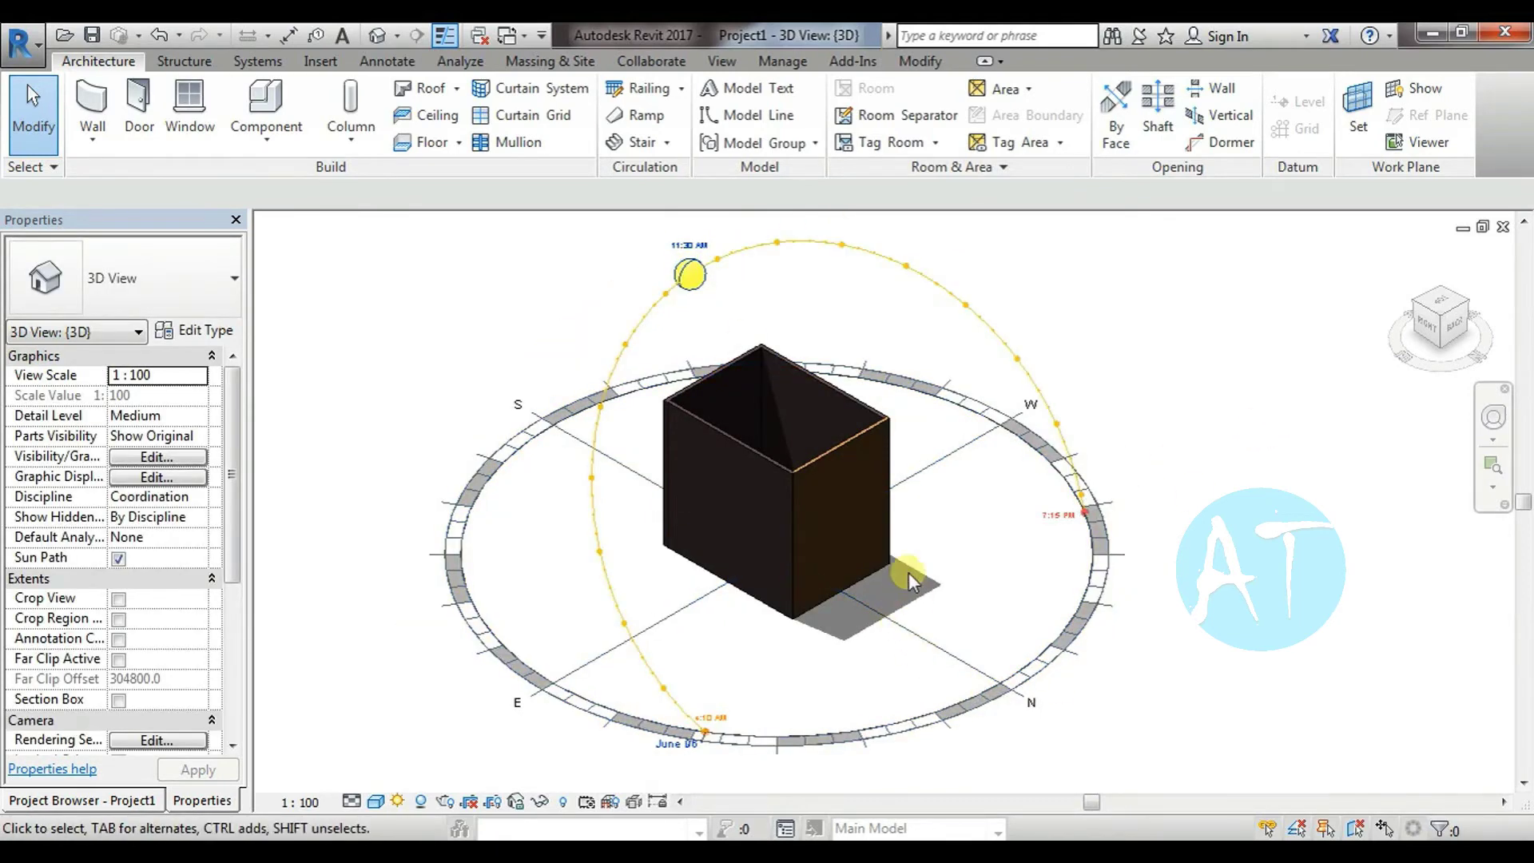
mouse_move(689, 271)
left_mouse_down()
mouse_move(595, 423)
mouse_move(905, 266)
mouse_move(667, 293)
left_mouse_up()
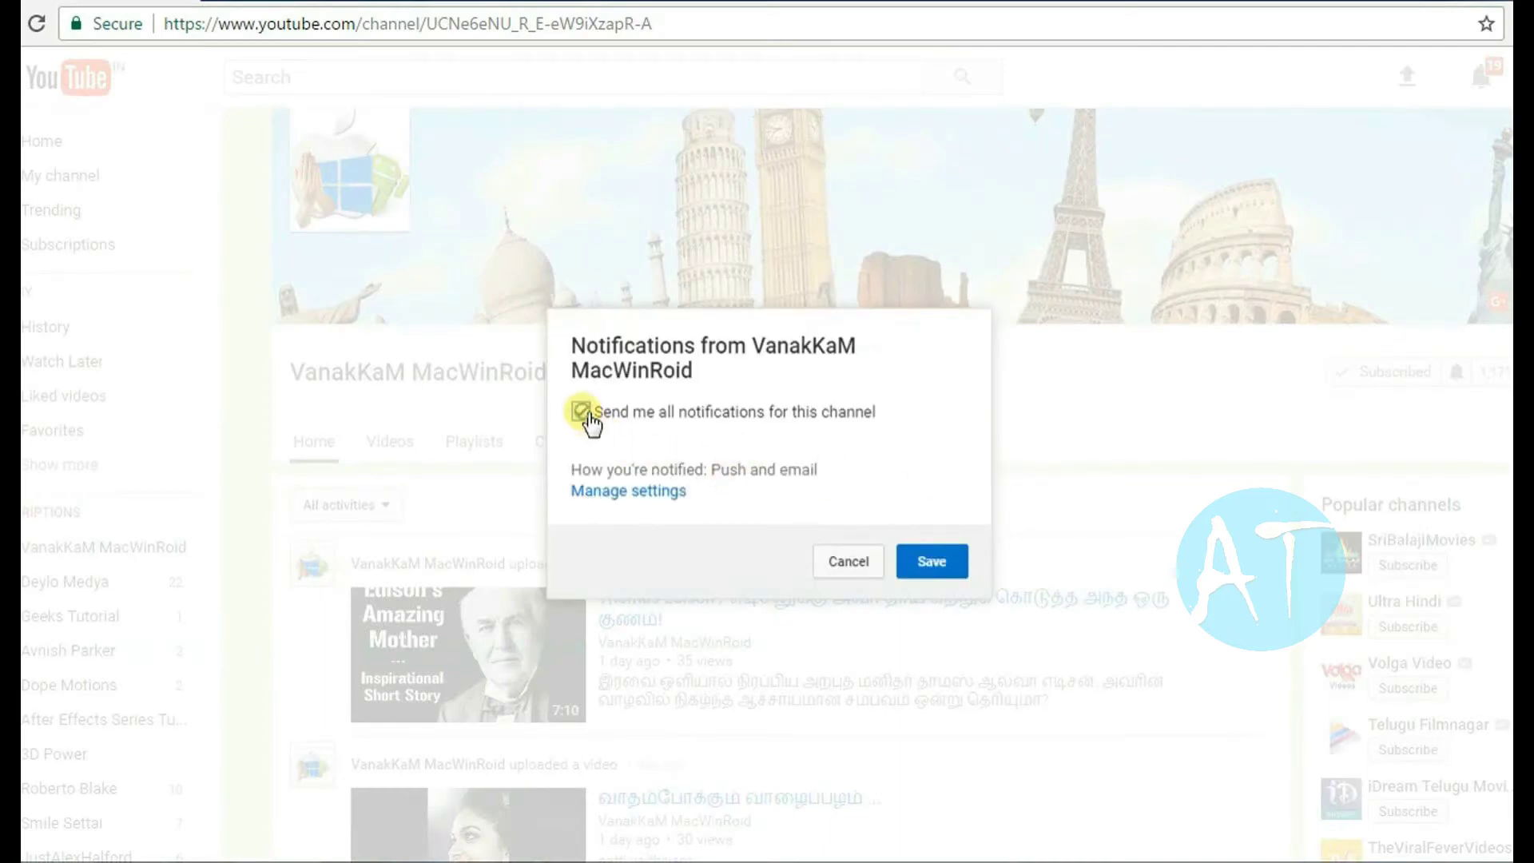
Save the 'Send me all notifications' preference for the YouTube channel
left_click(922, 560)
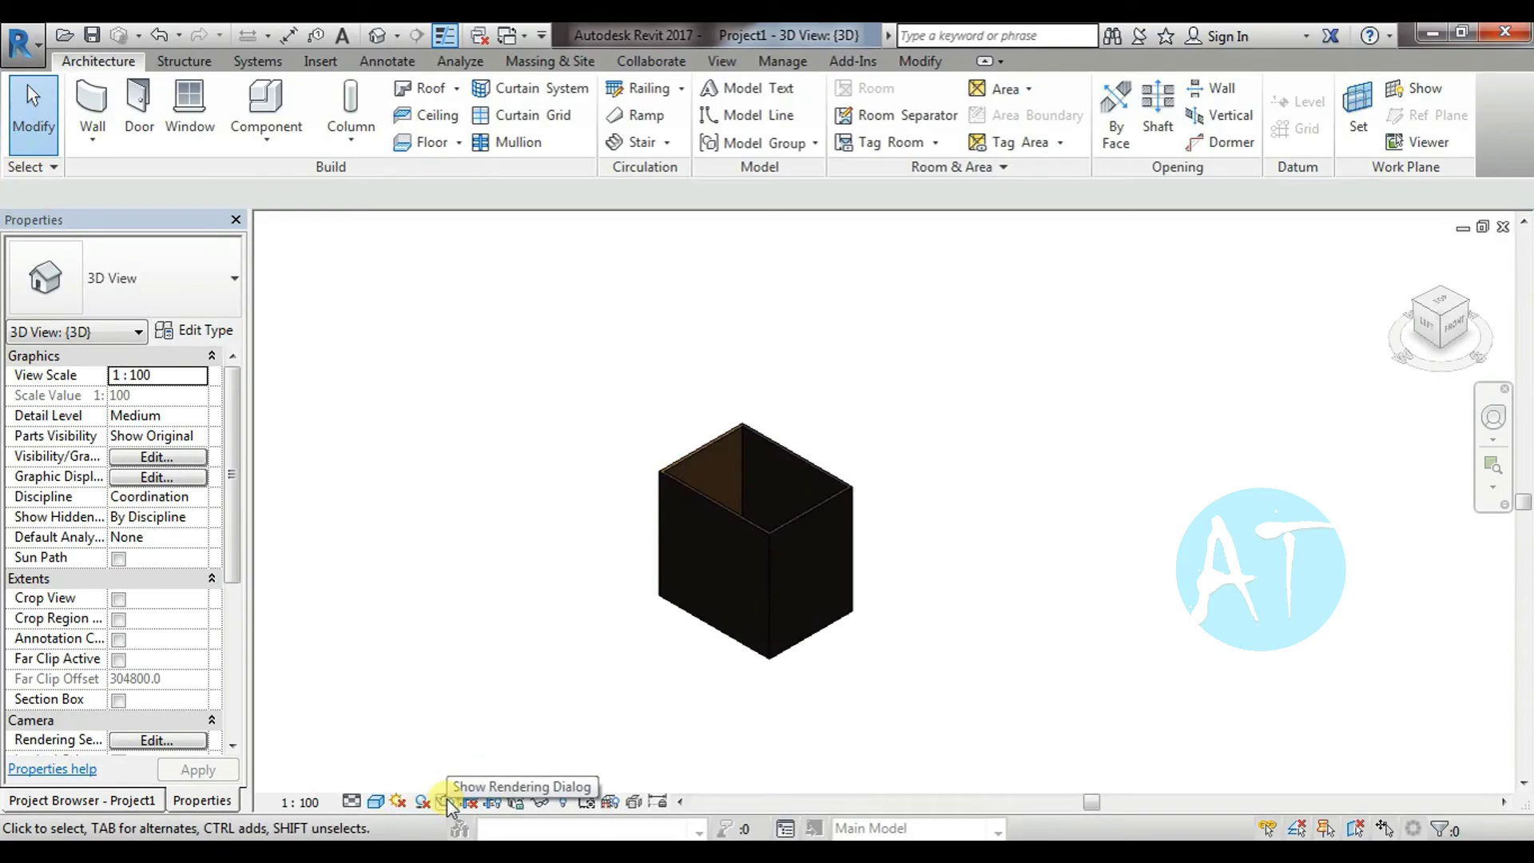
Check the rendering settings and Lock 3D View menu, then turn on Crop View with its boundary shown
left_click(448, 798)
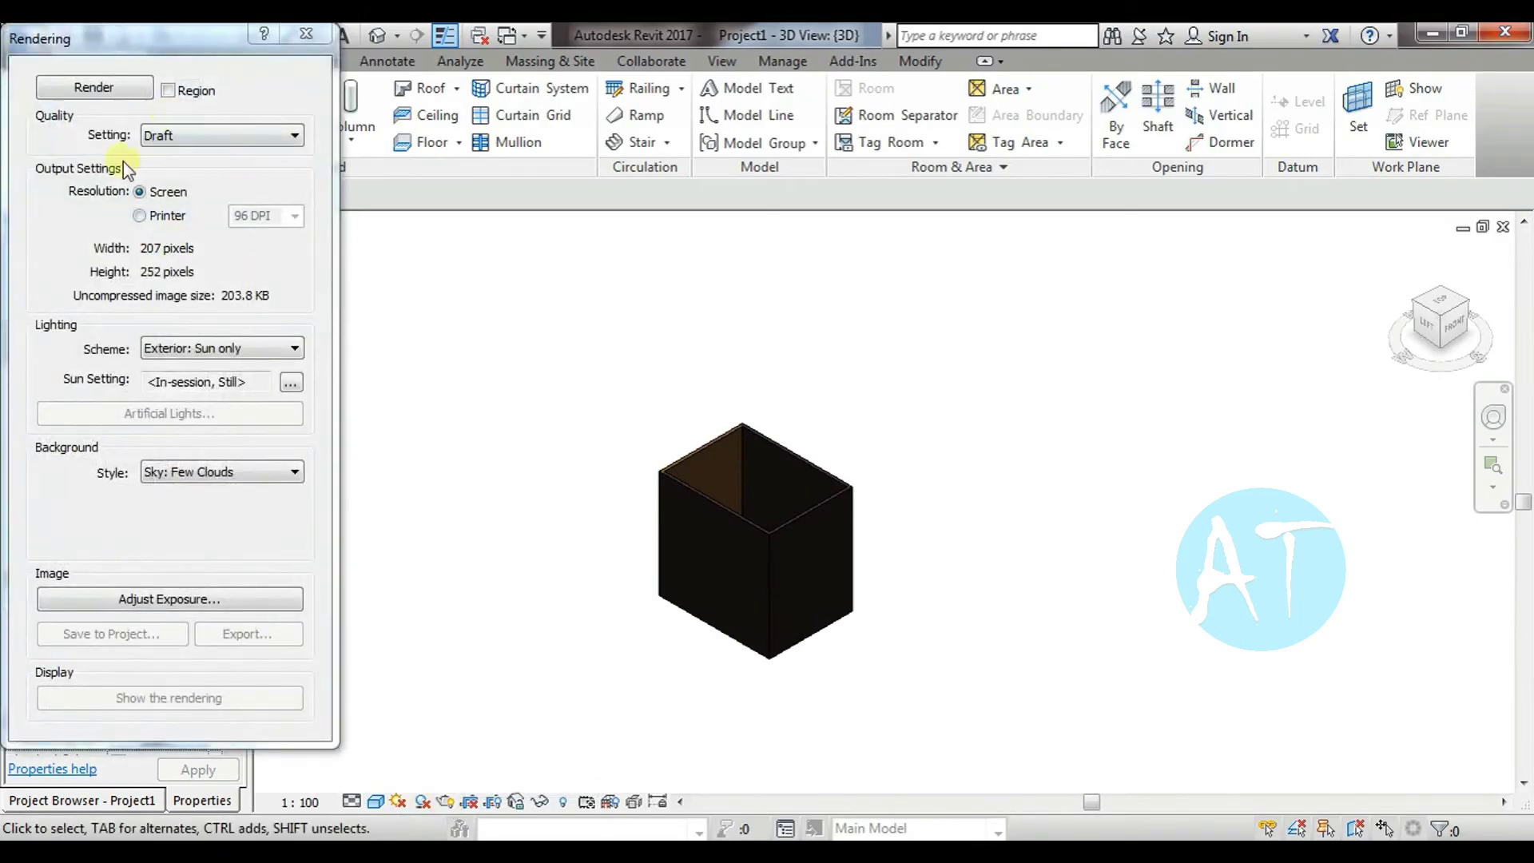
left_click(306, 33)
left_click(516, 802)
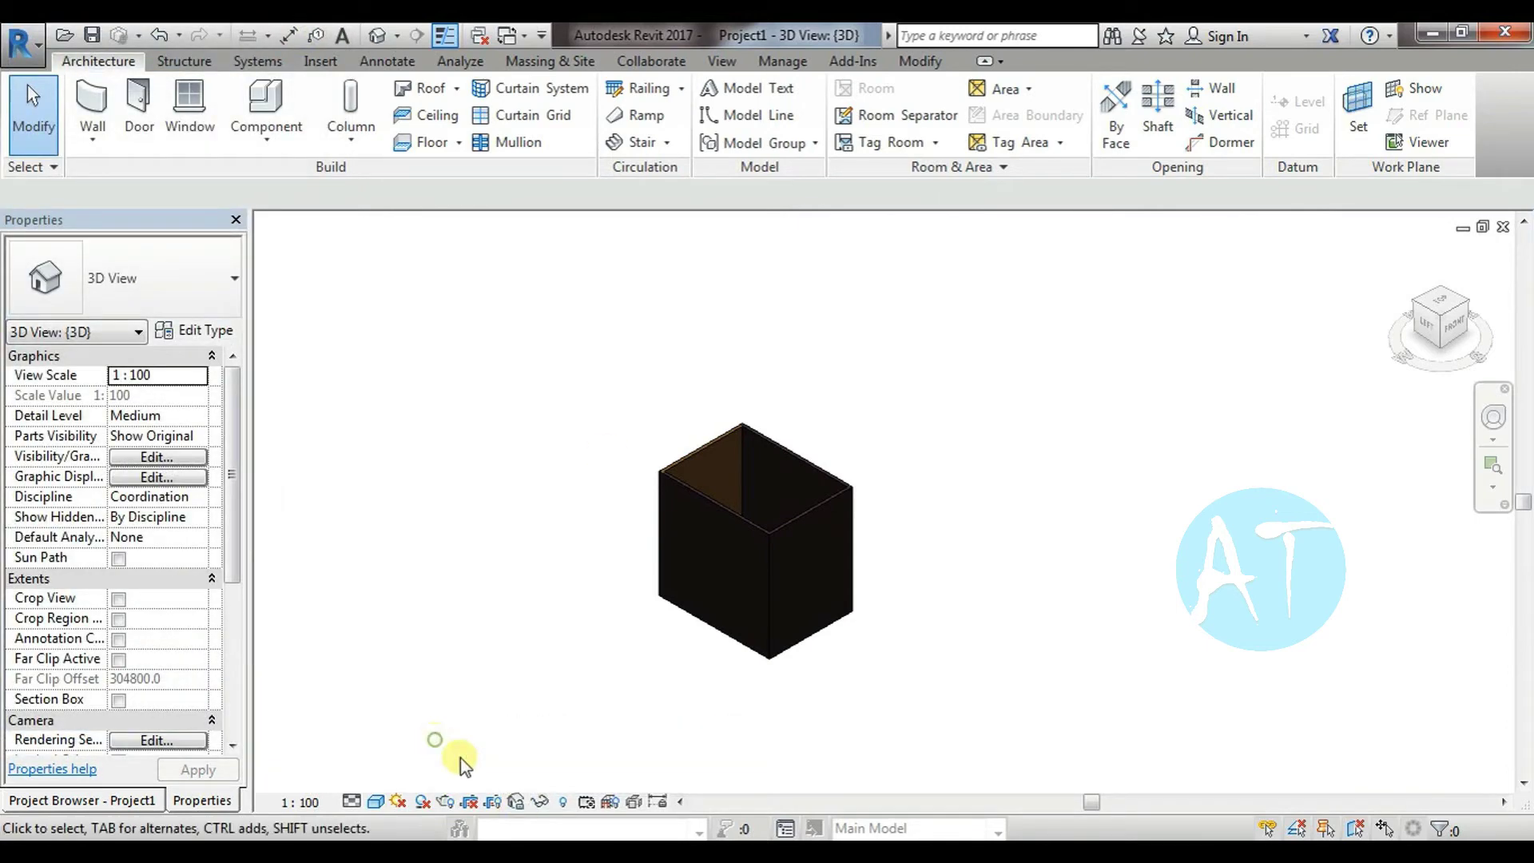
left_click(492, 801)
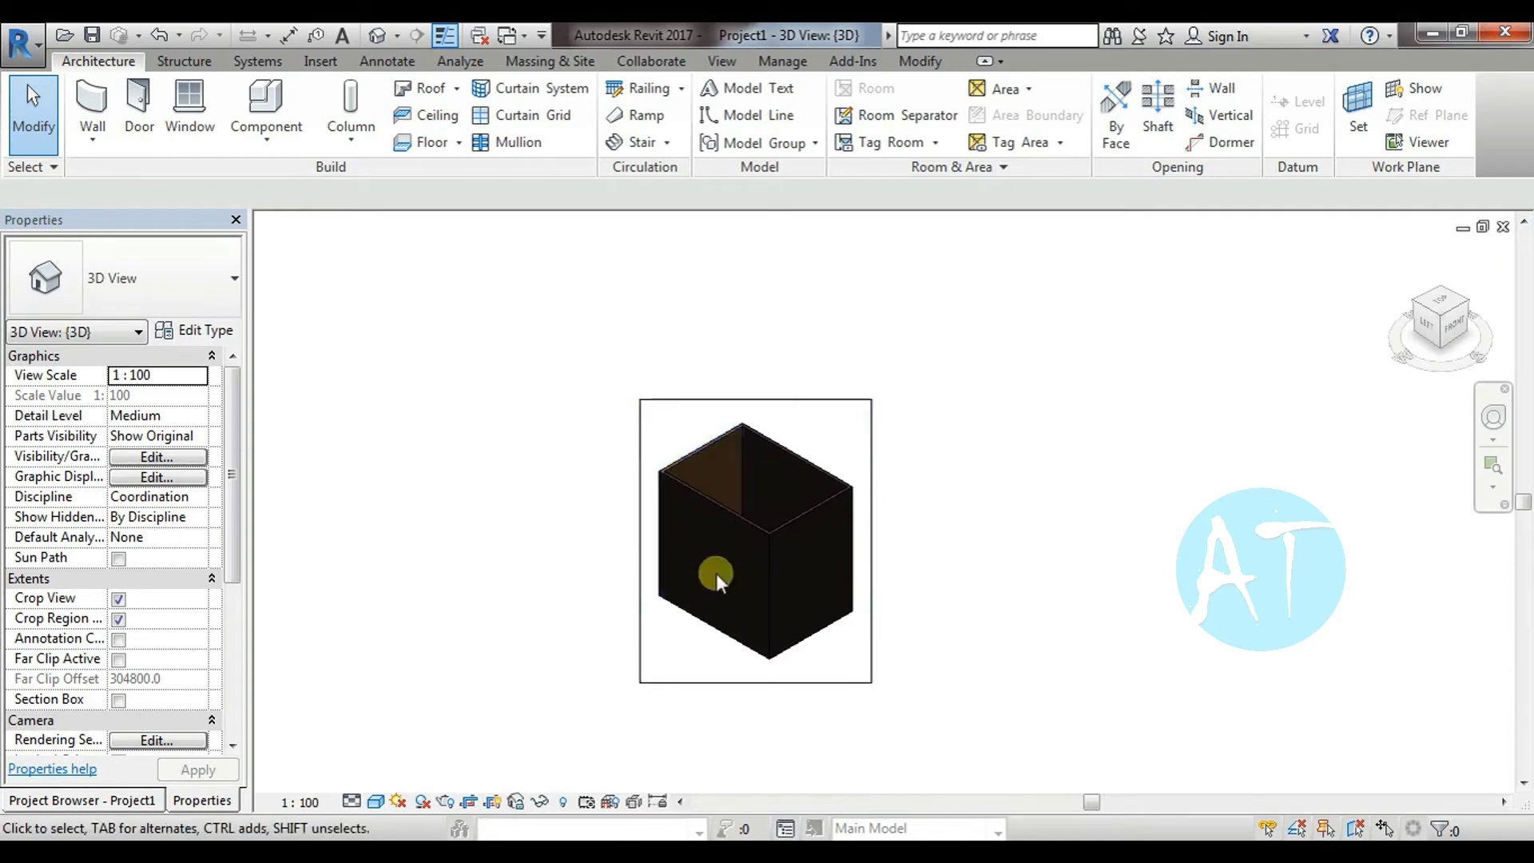
Drag the crop boundary's top edge down to cut off the top of the box
left_click(470, 803)
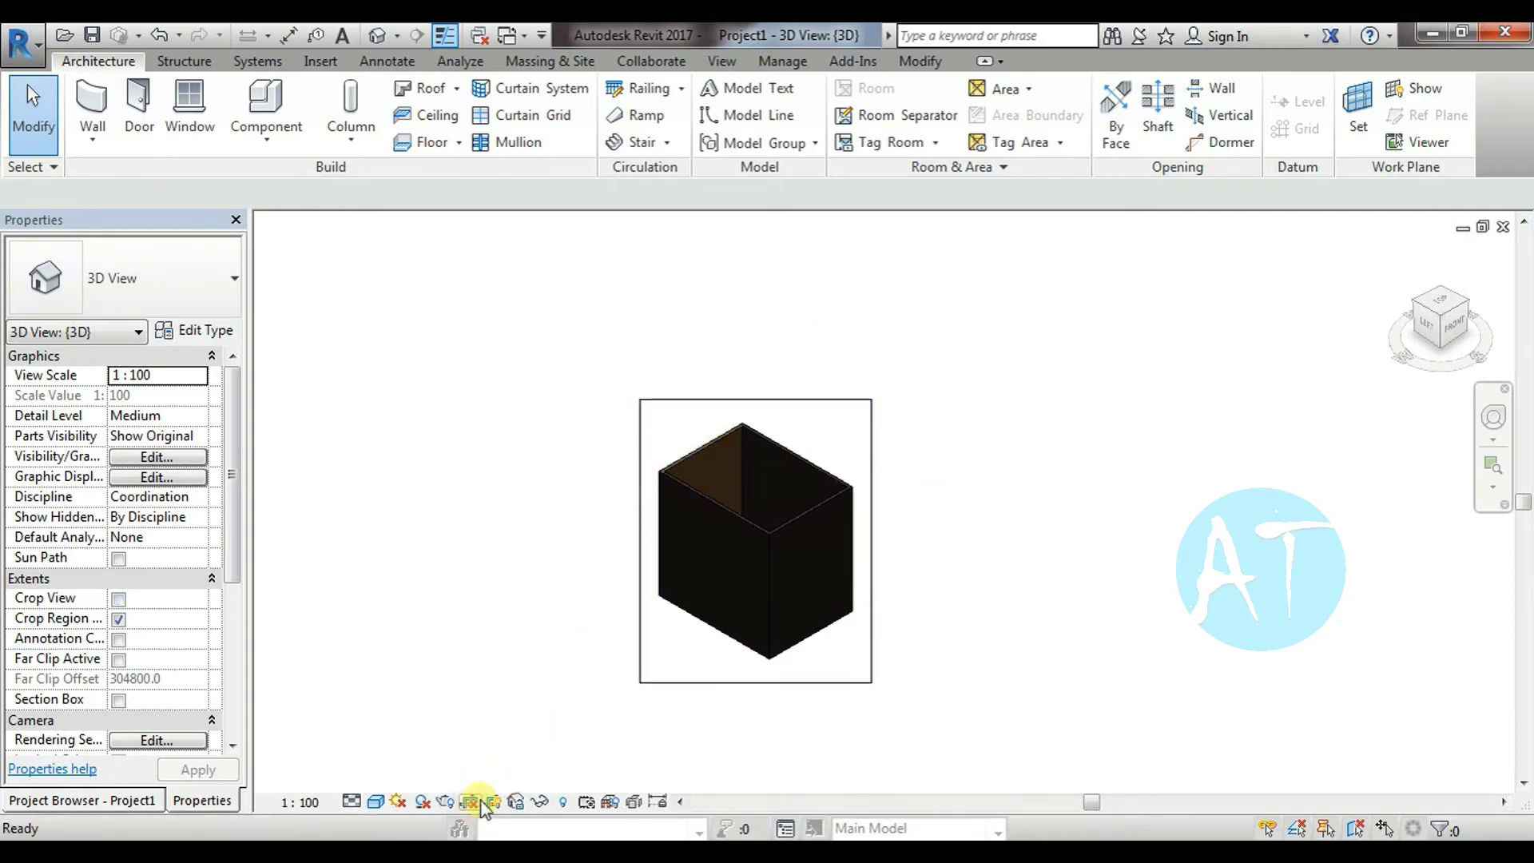
left_click(495, 800)
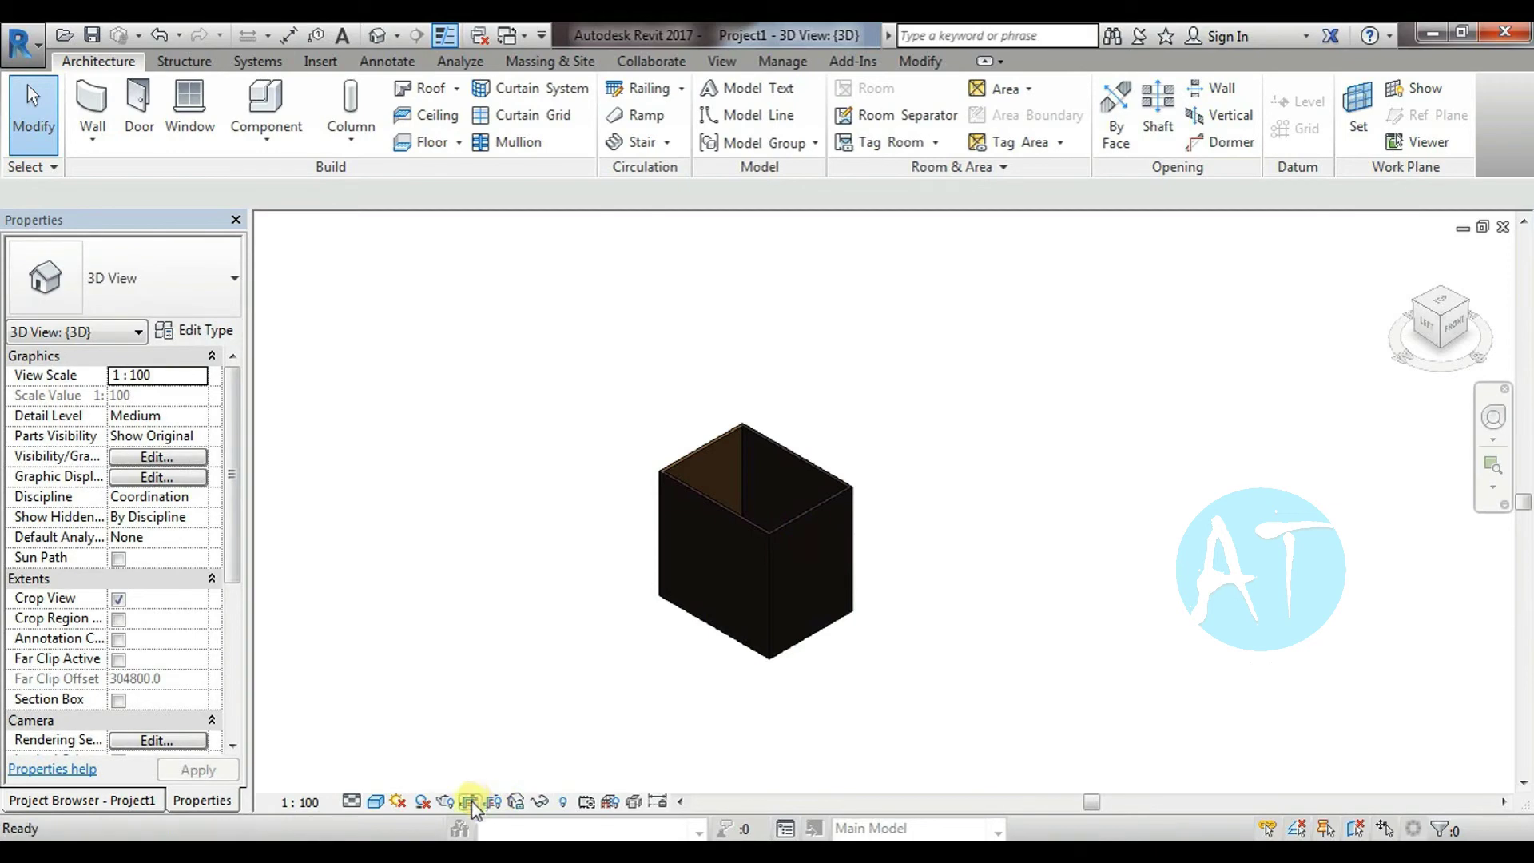
left_click(494, 802)
left_click(815, 401)
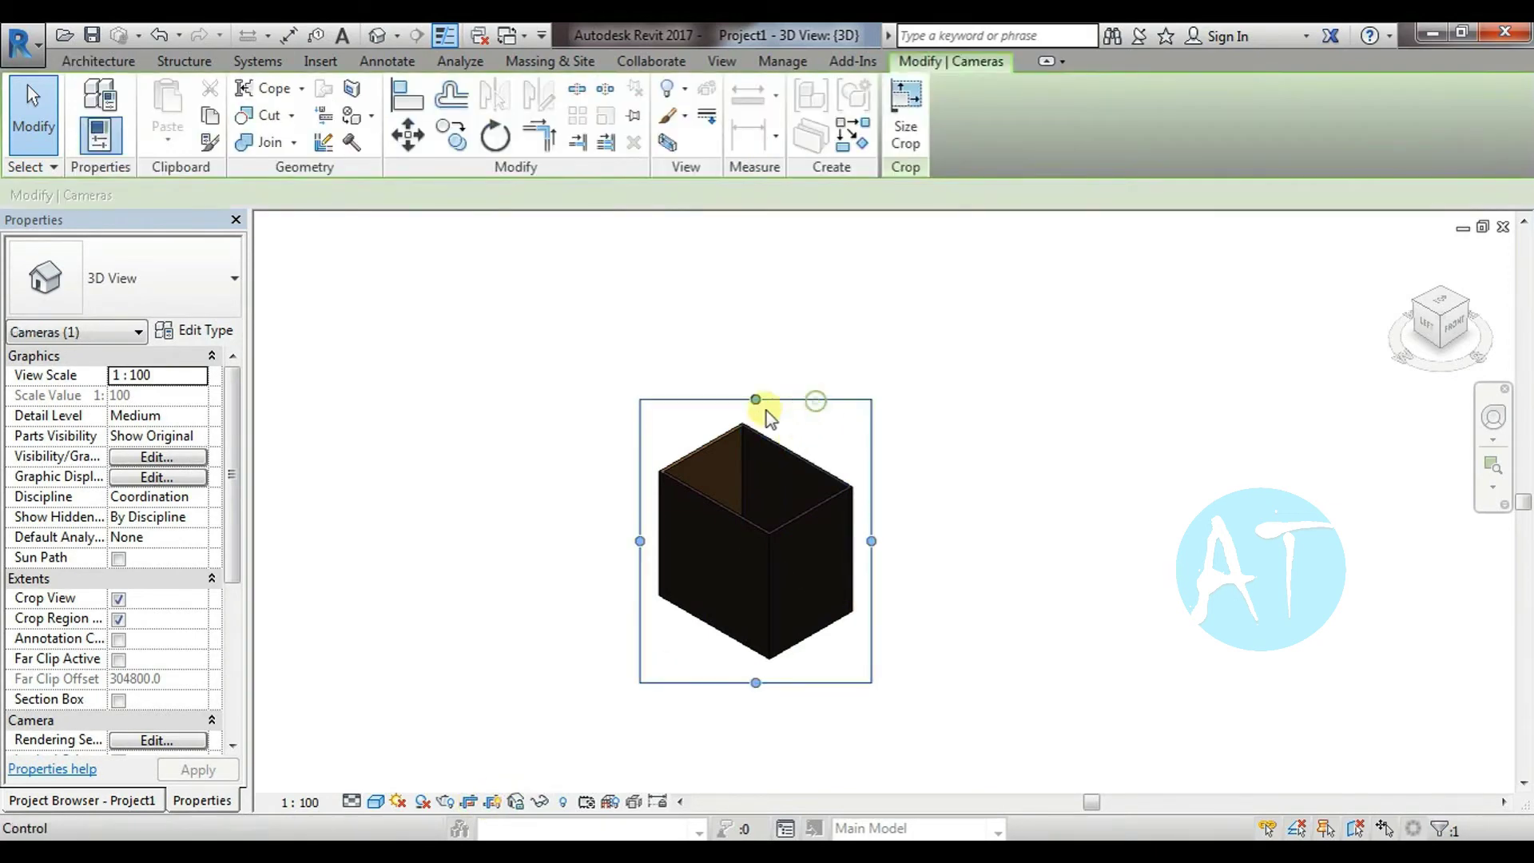
left_click_drag(756, 399, 756, 495)
left_click(1002, 581)
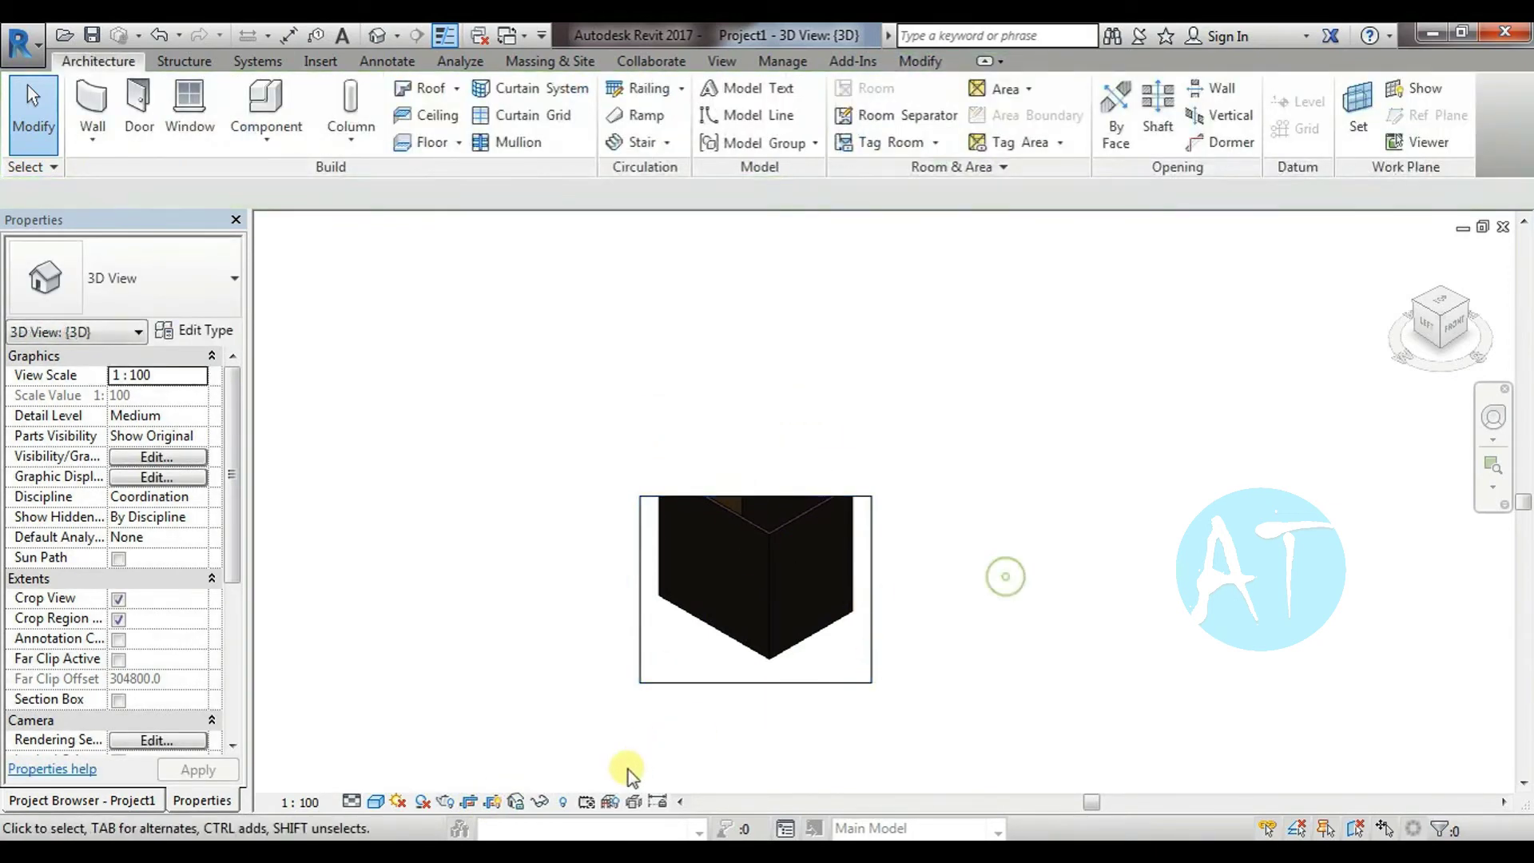
Toggle cropping to compare views, ending with Crop View and the crop boundary off
left_click(501, 808)
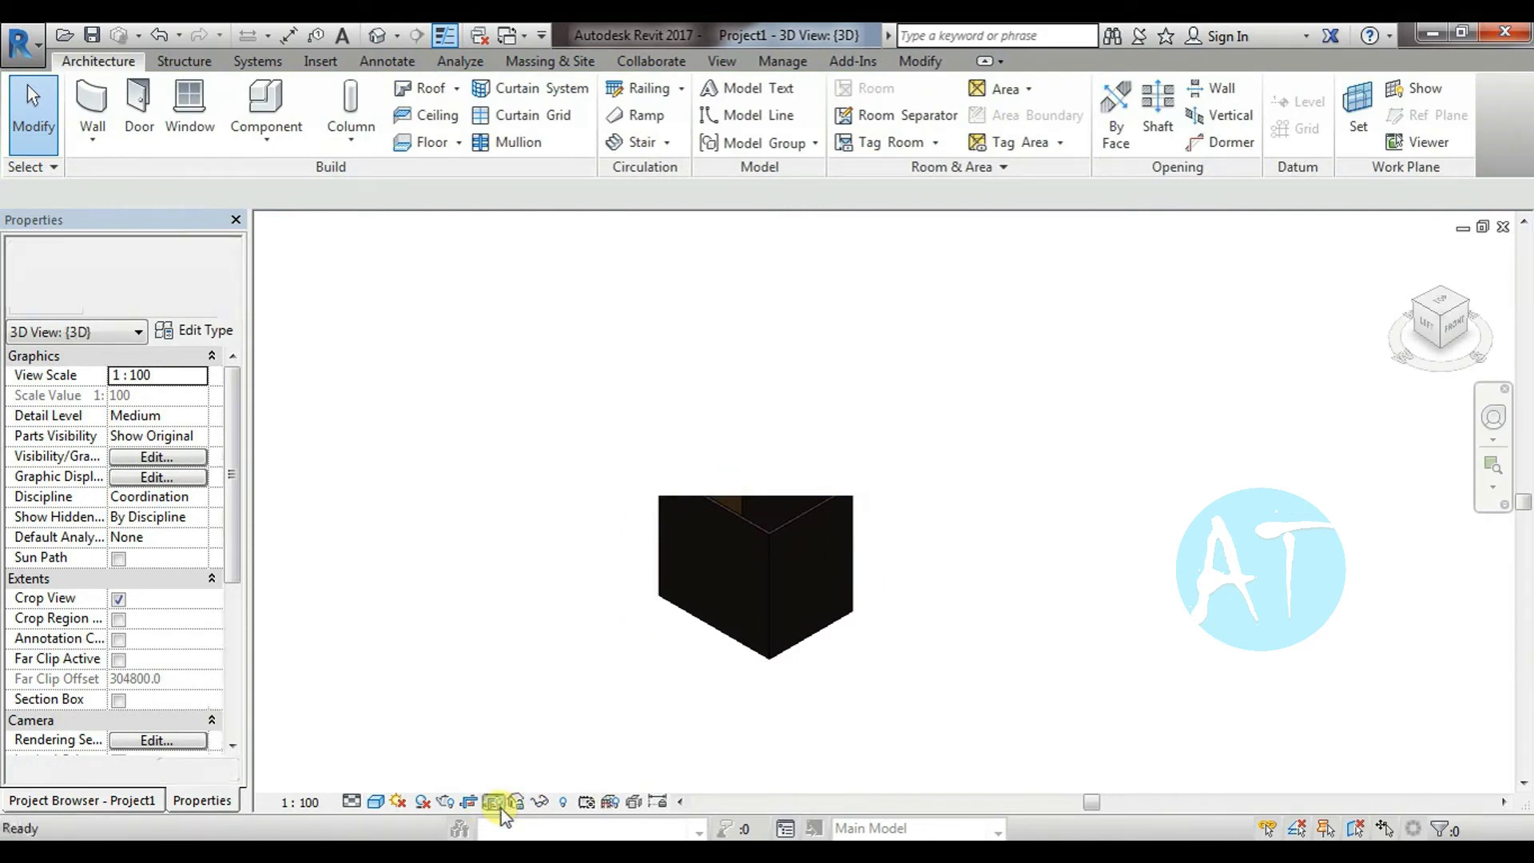
left_click(501, 809)
left_click(468, 802)
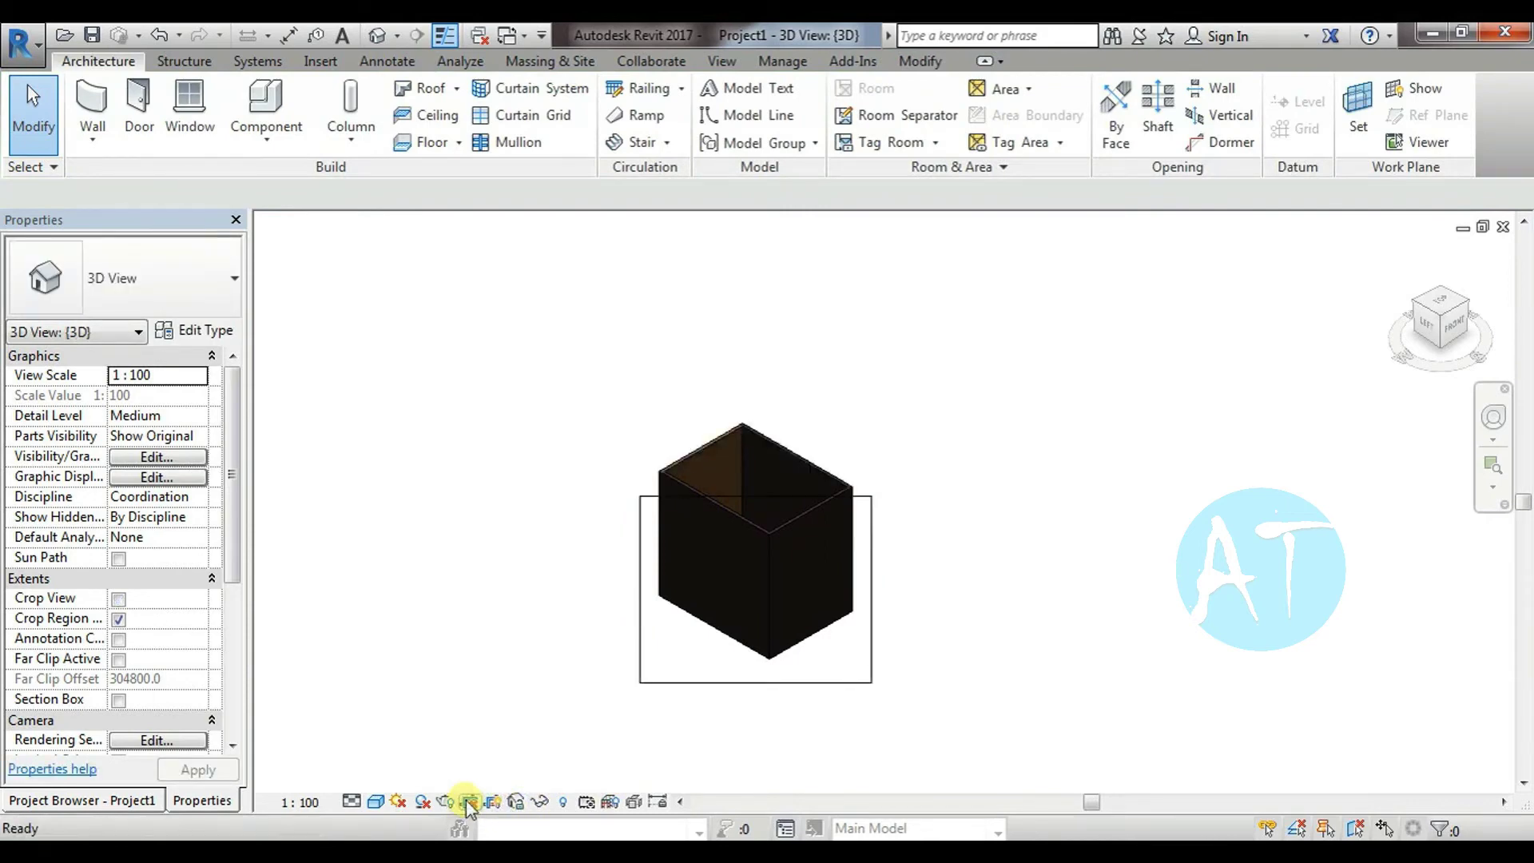
left_click(468, 802)
left_click(468, 802)
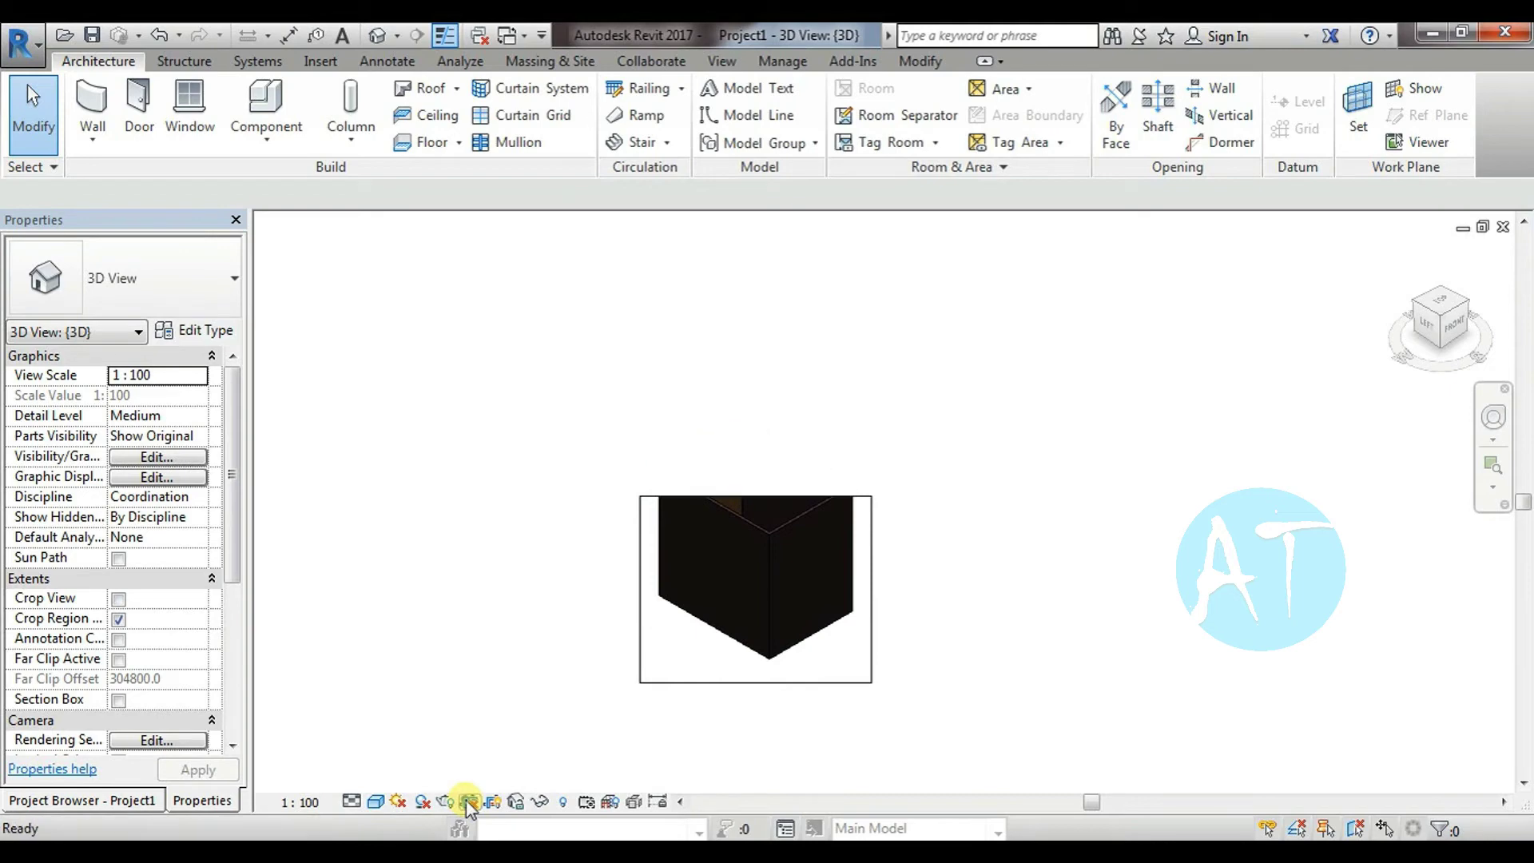
left_click(469, 802)
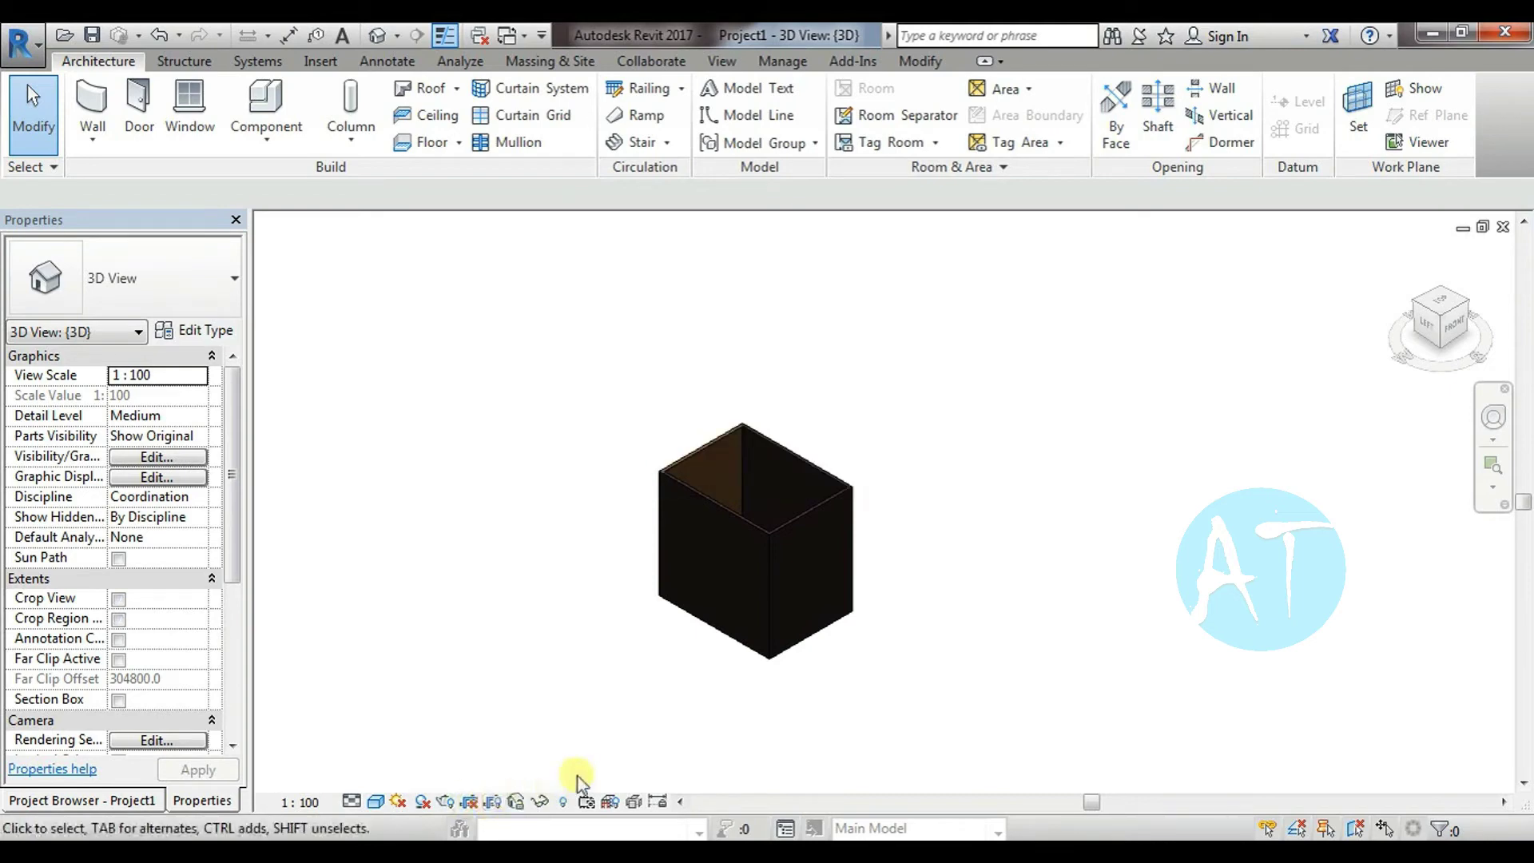
Temporarily hide the box's right-hand wall, then reset Temporary Hide/Isolate to restore it
left_click(516, 802)
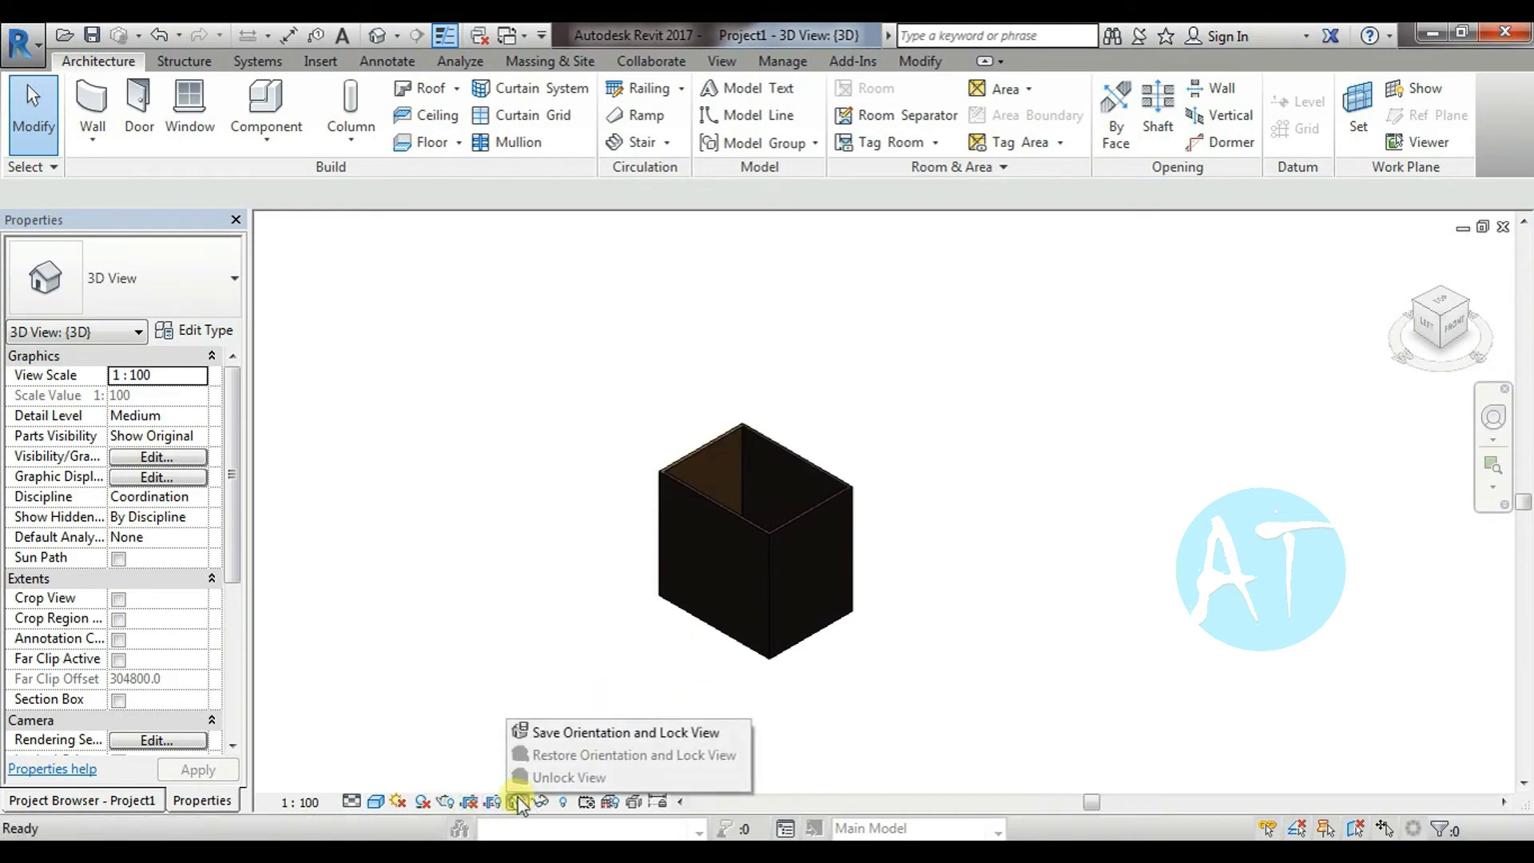
left_click(540, 801)
left_click(455, 589)
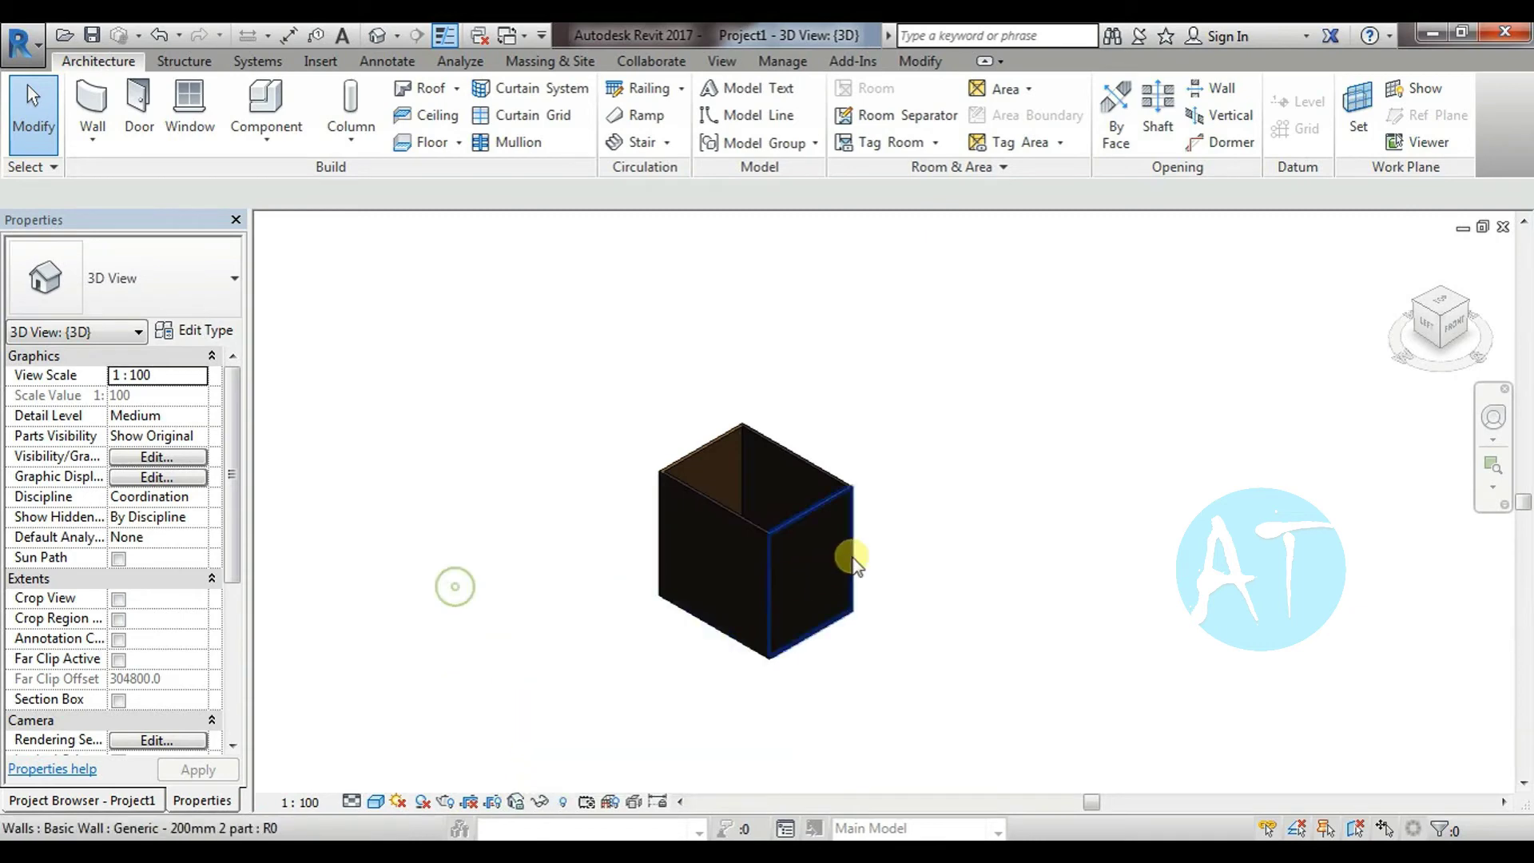
left_click(792, 512)
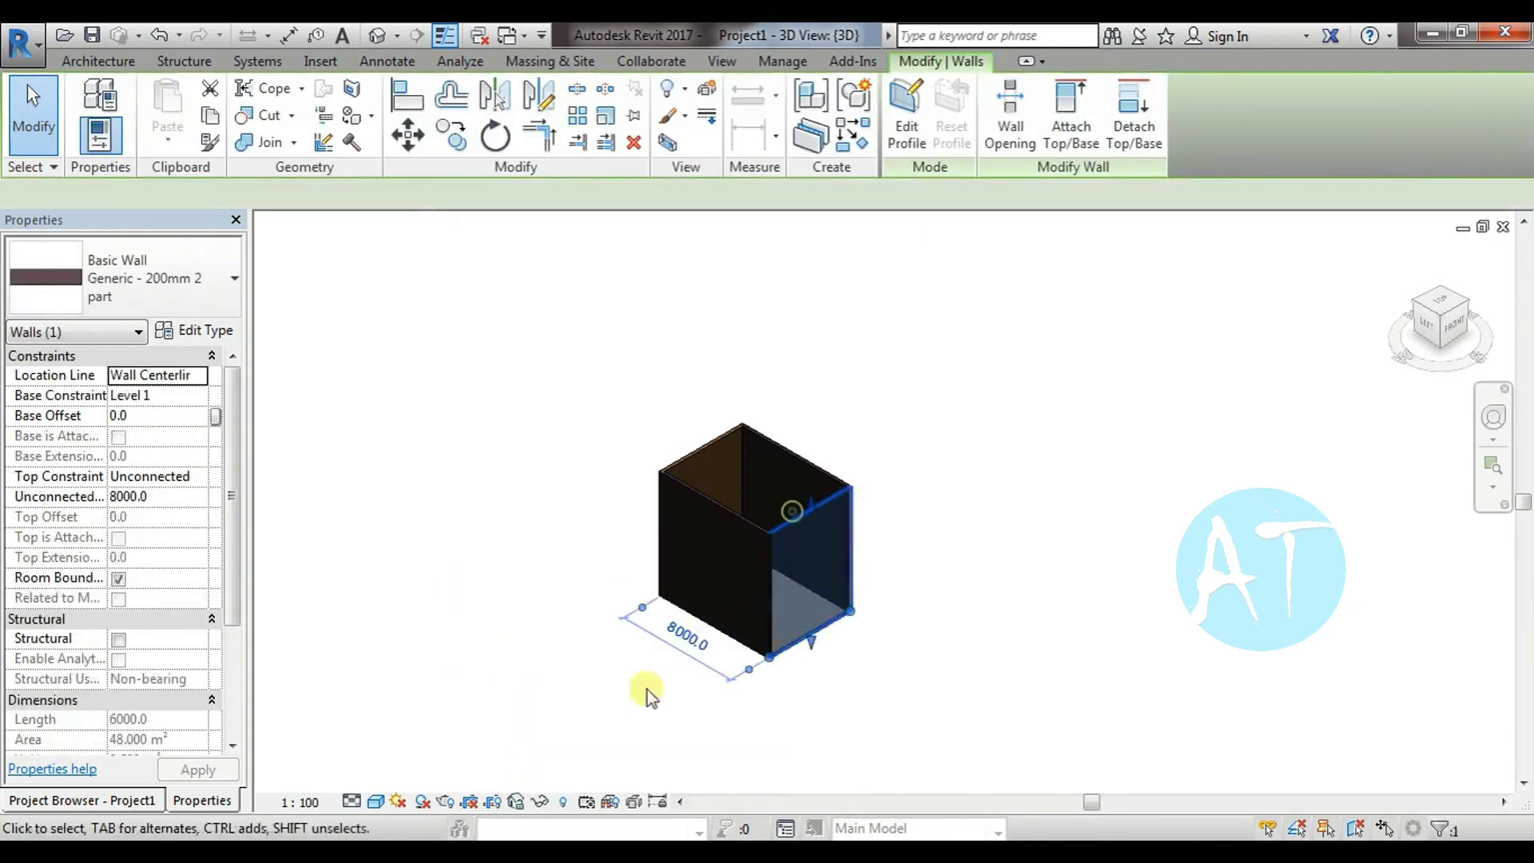
left_click(542, 801)
left_click(596, 744)
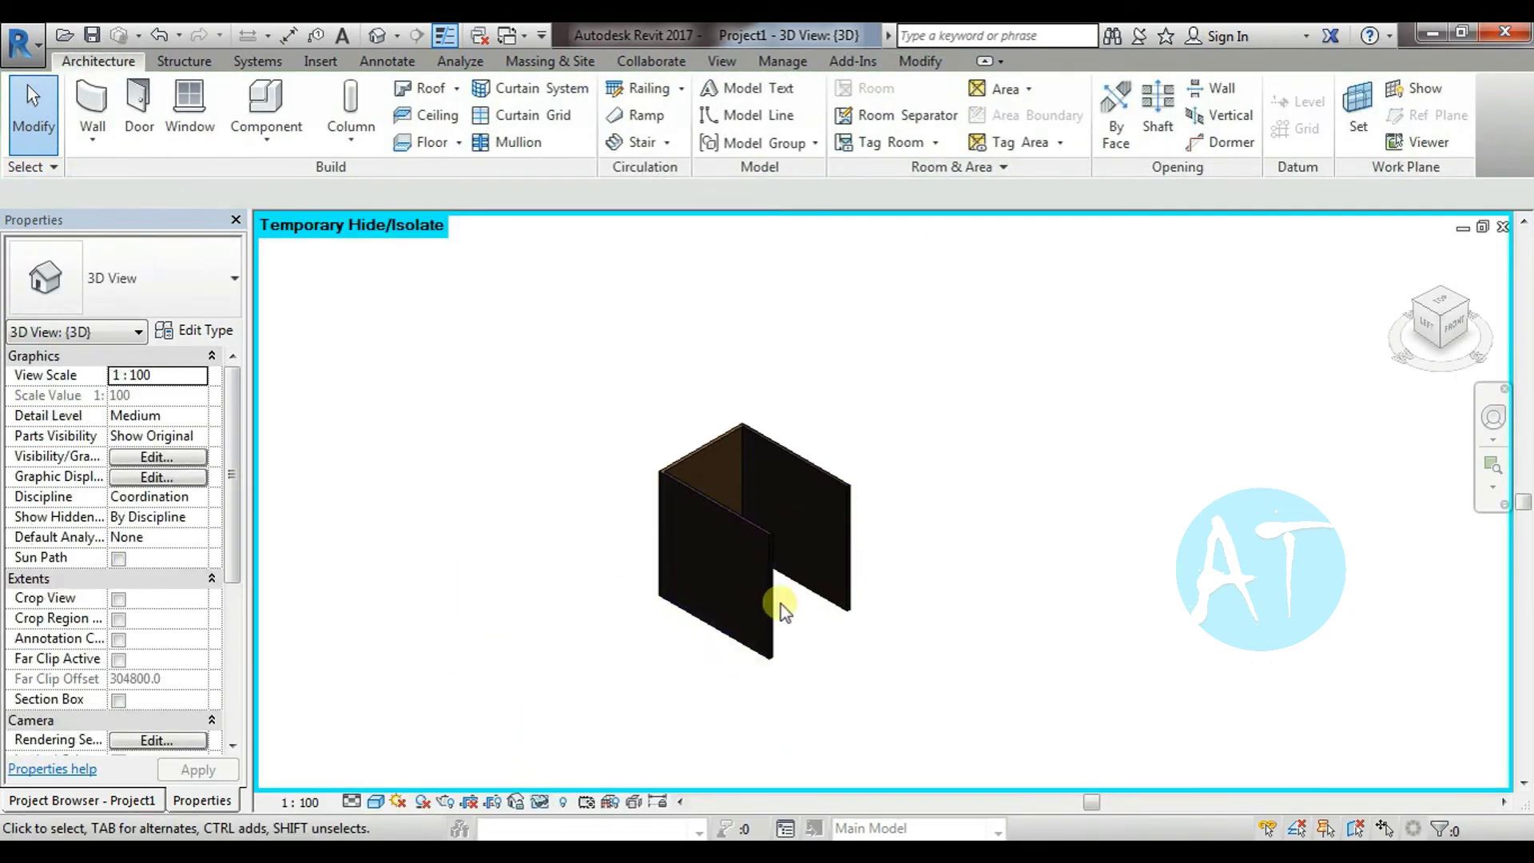
left_click(542, 801)
left_click(608, 775)
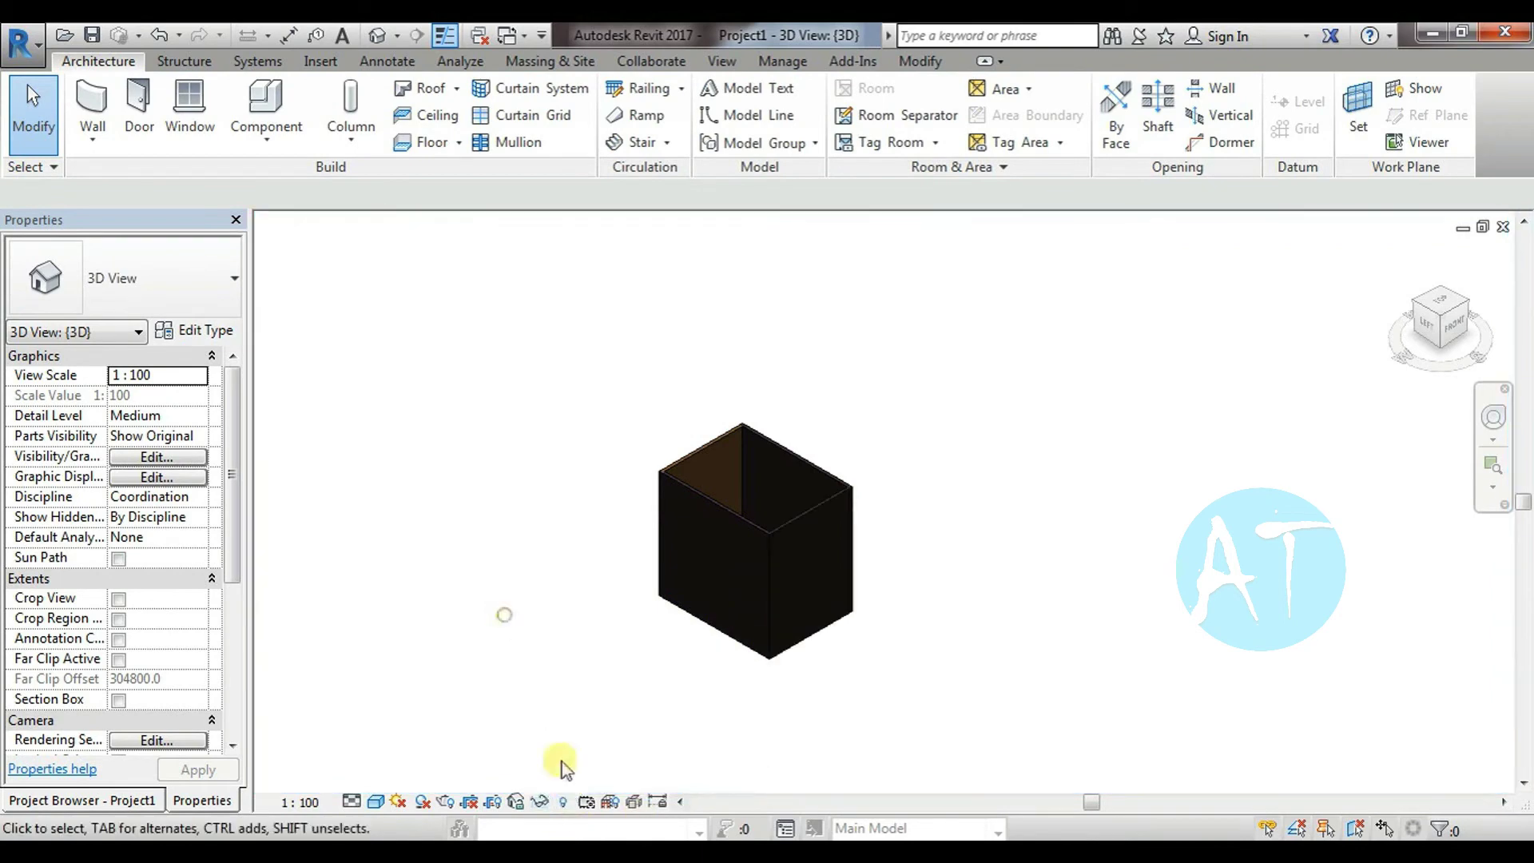
Try Reveal Hidden Elements and the crop toggles, leaving all of them switched off
left_click(563, 801)
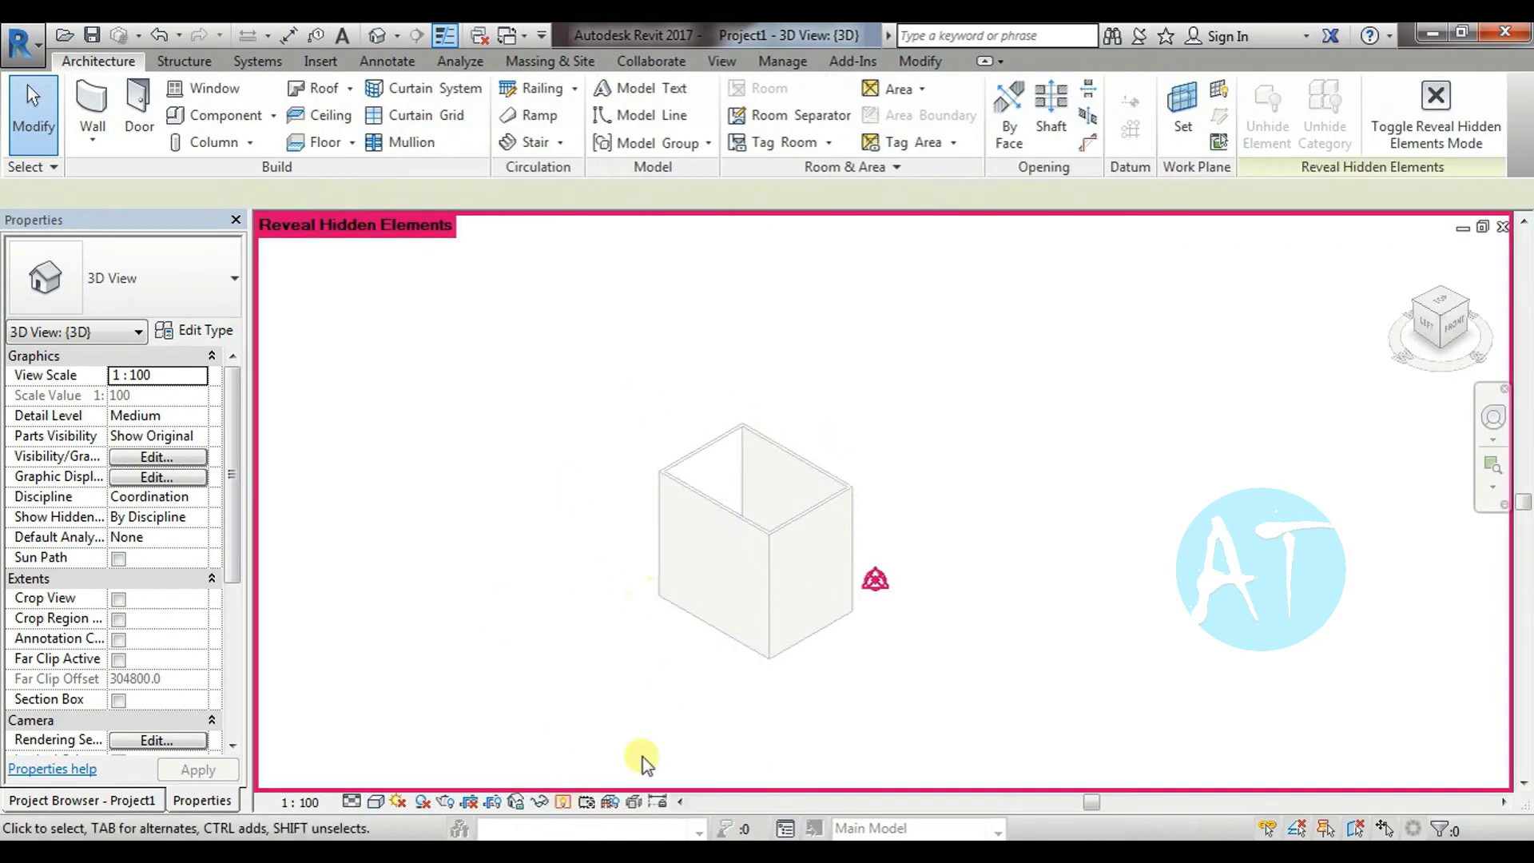
left_click(494, 802)
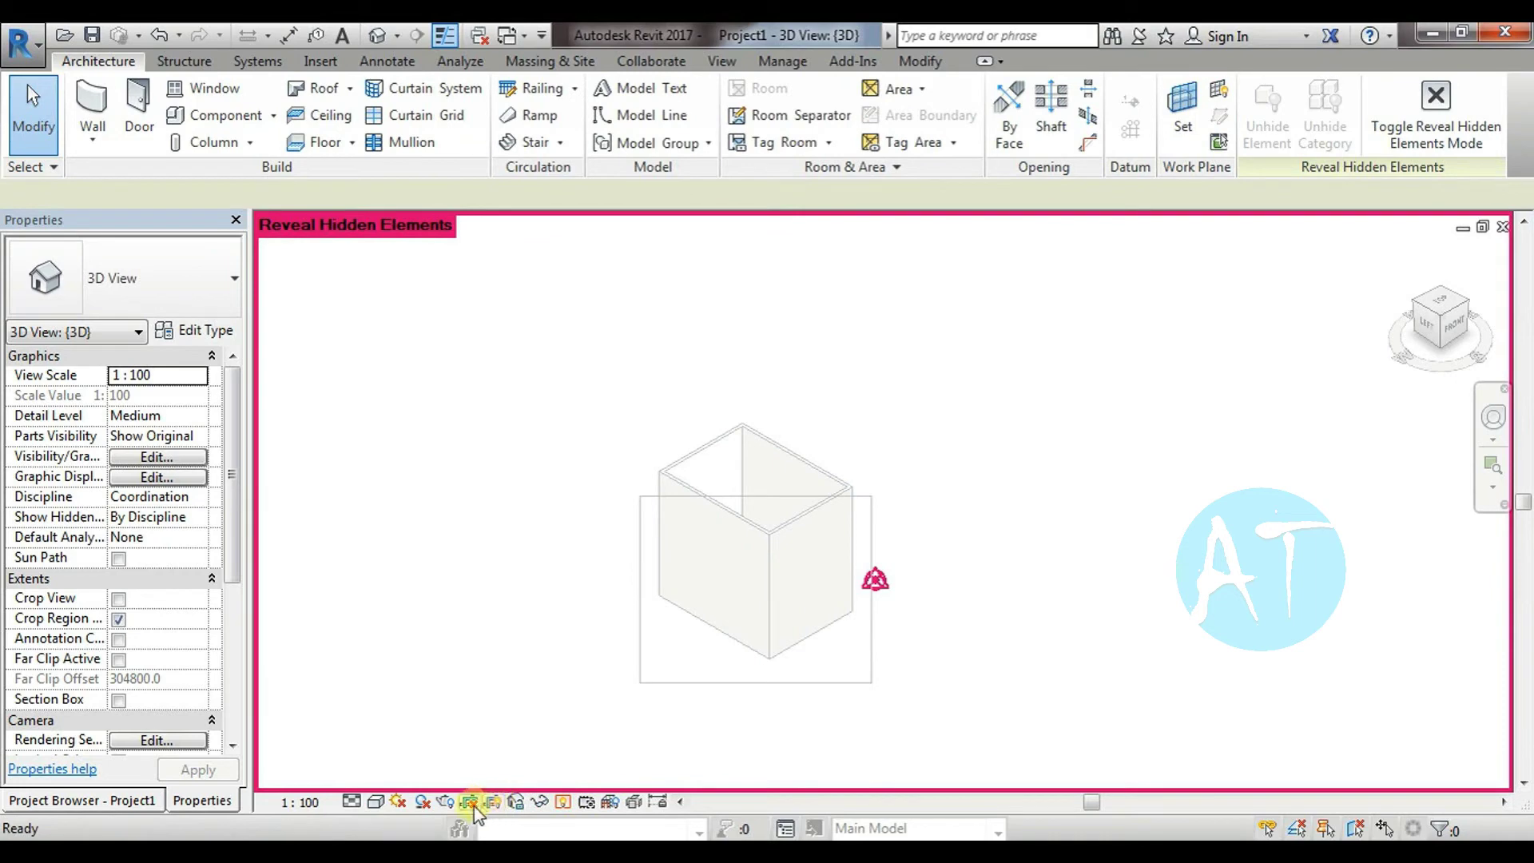
left_click(471, 802)
left_click(471, 802)
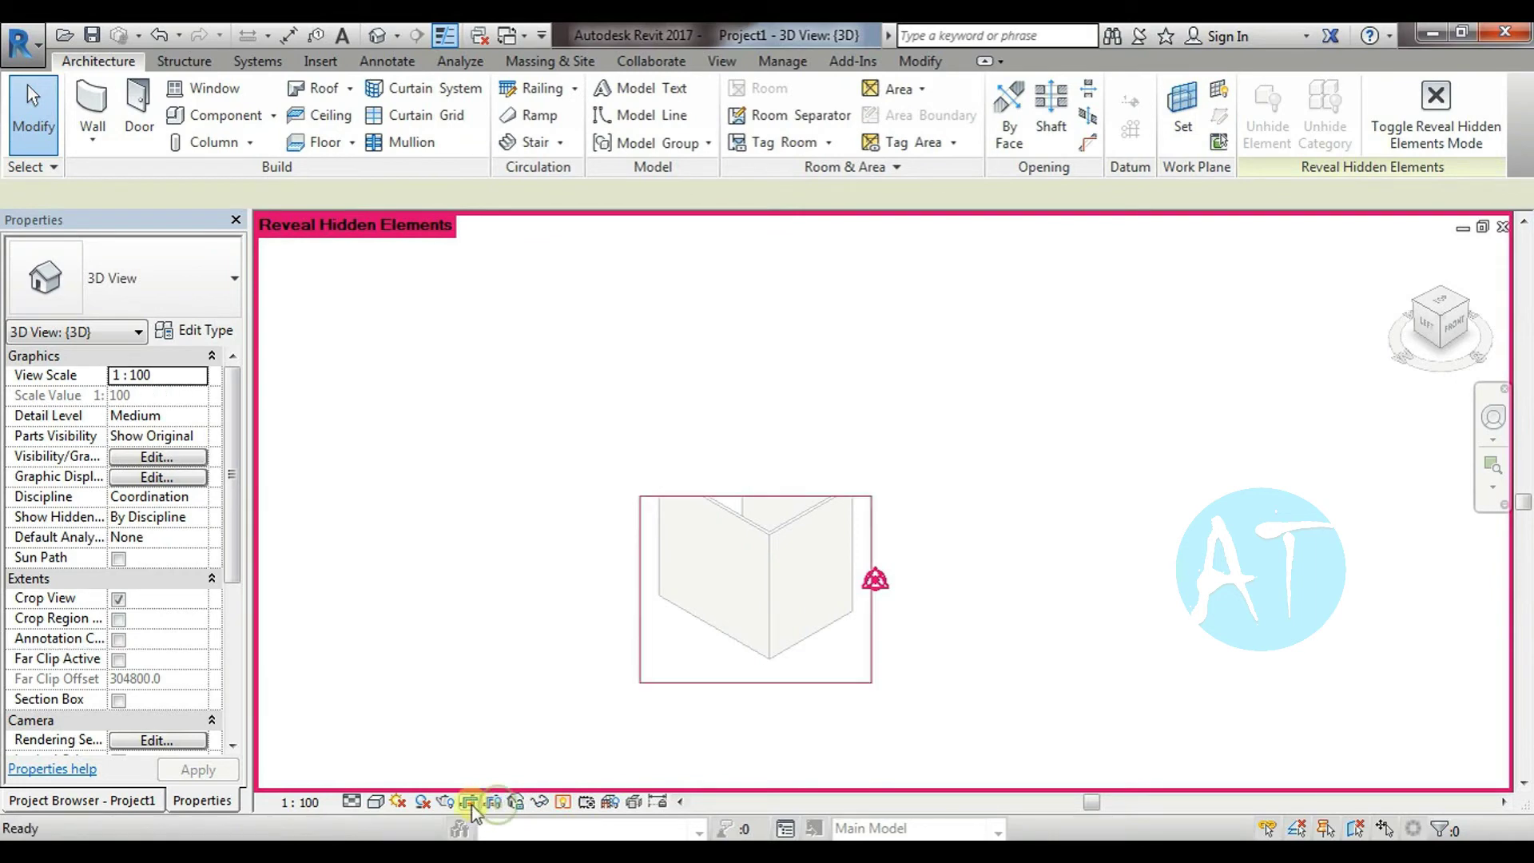
left_click(493, 801)
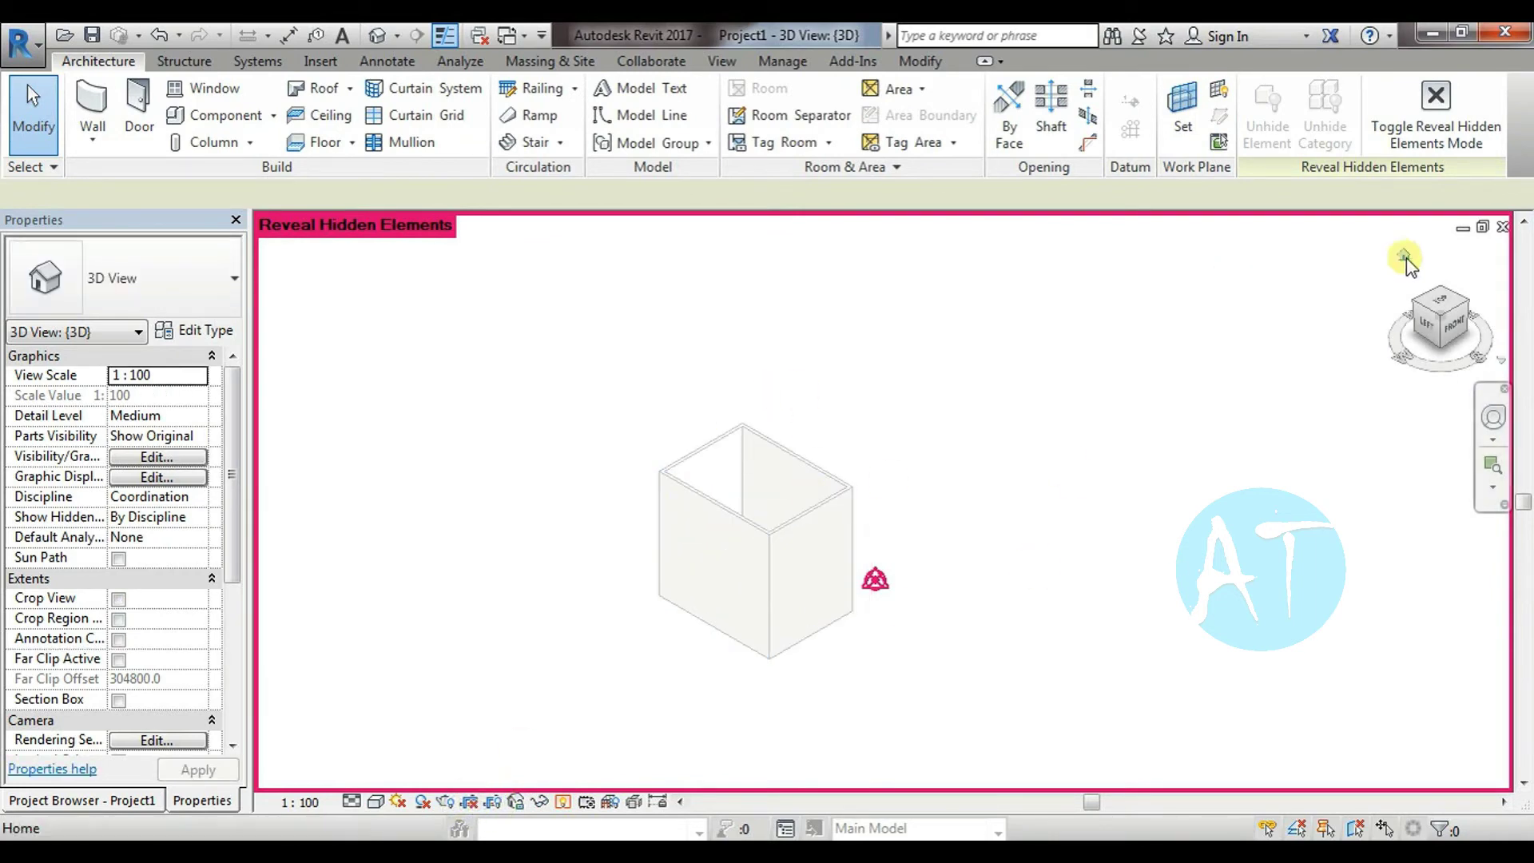
left_click(564, 801)
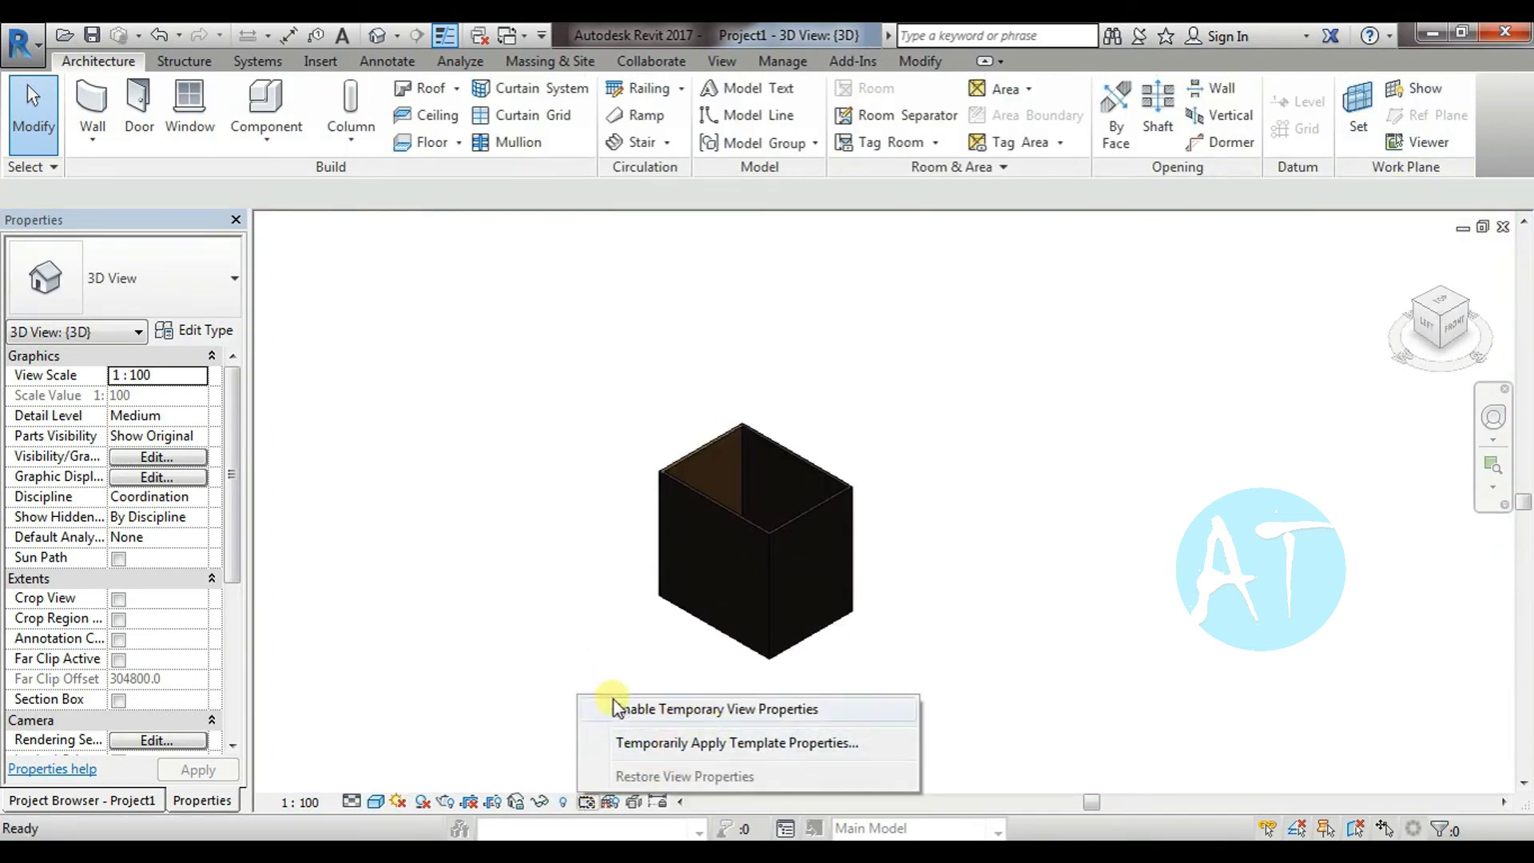
Enable Temporary View Properties, then uncheck it so the view uses its own properties
left_click(575, 637)
left_click(589, 801)
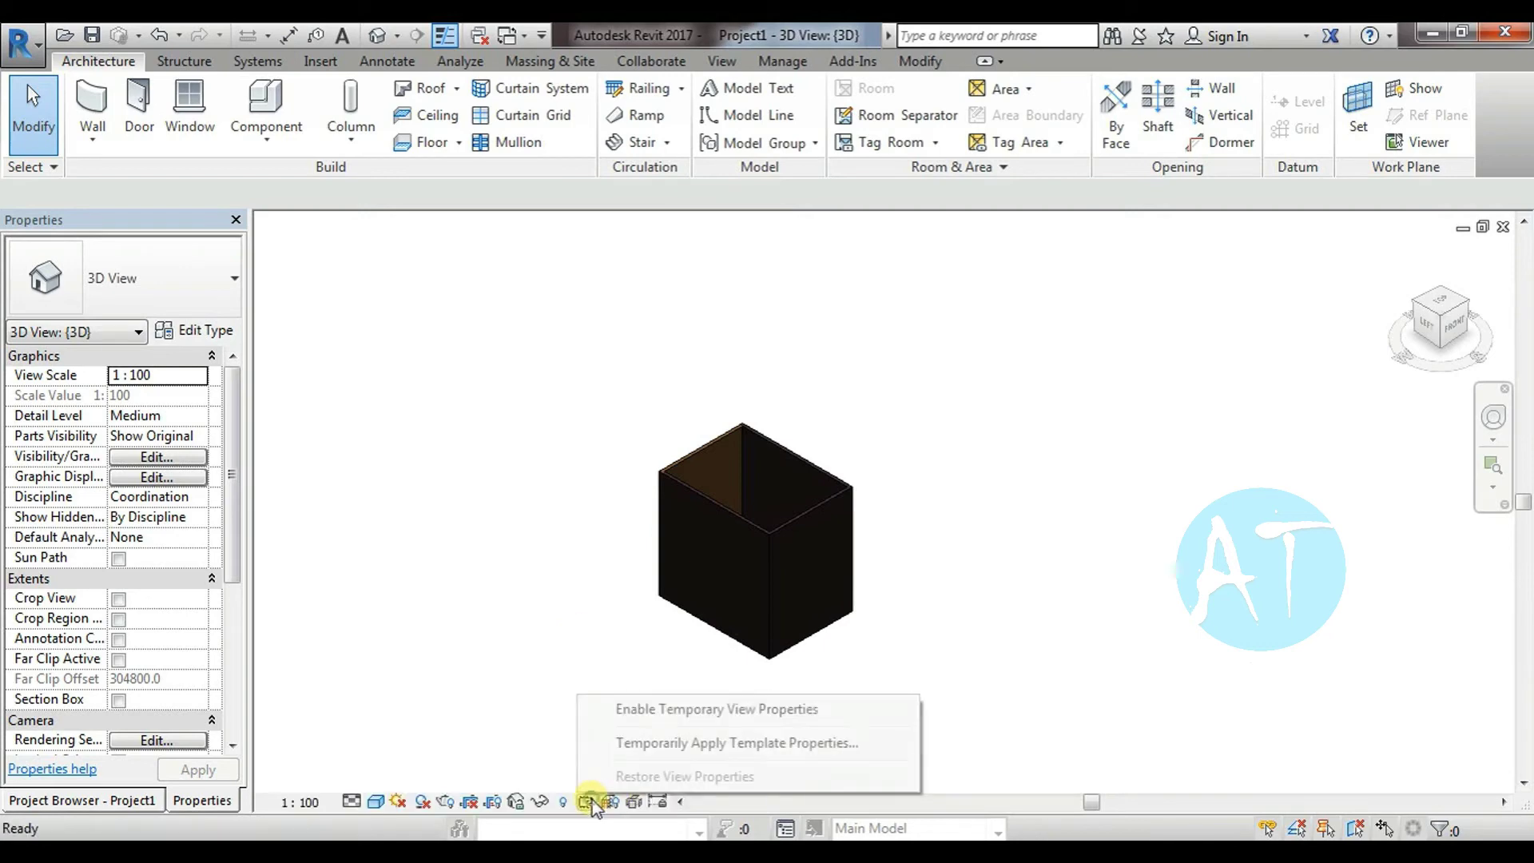
left_click(672, 711)
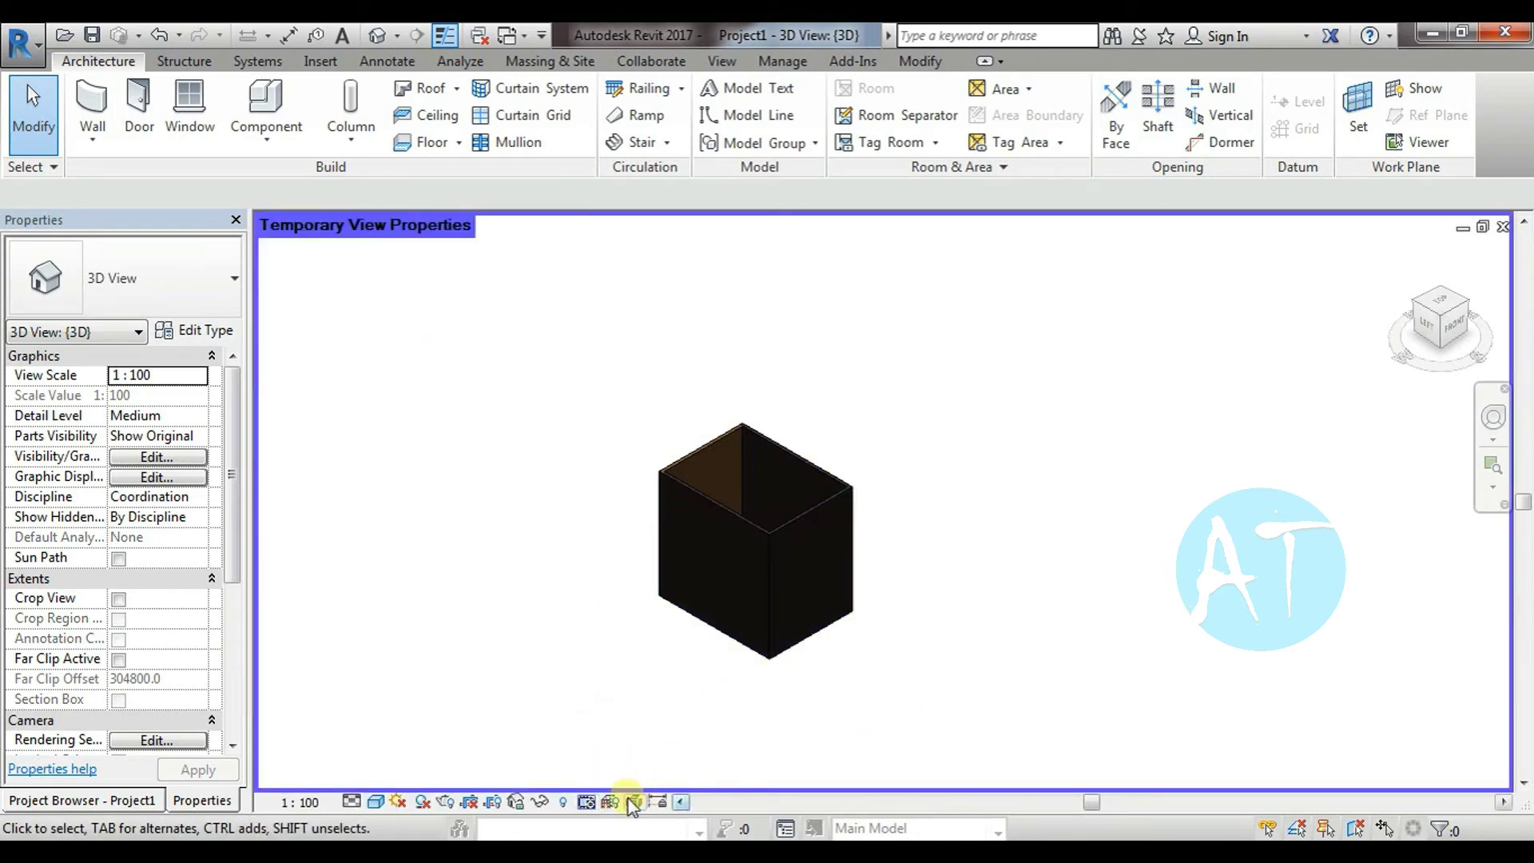
left_click(587, 801)
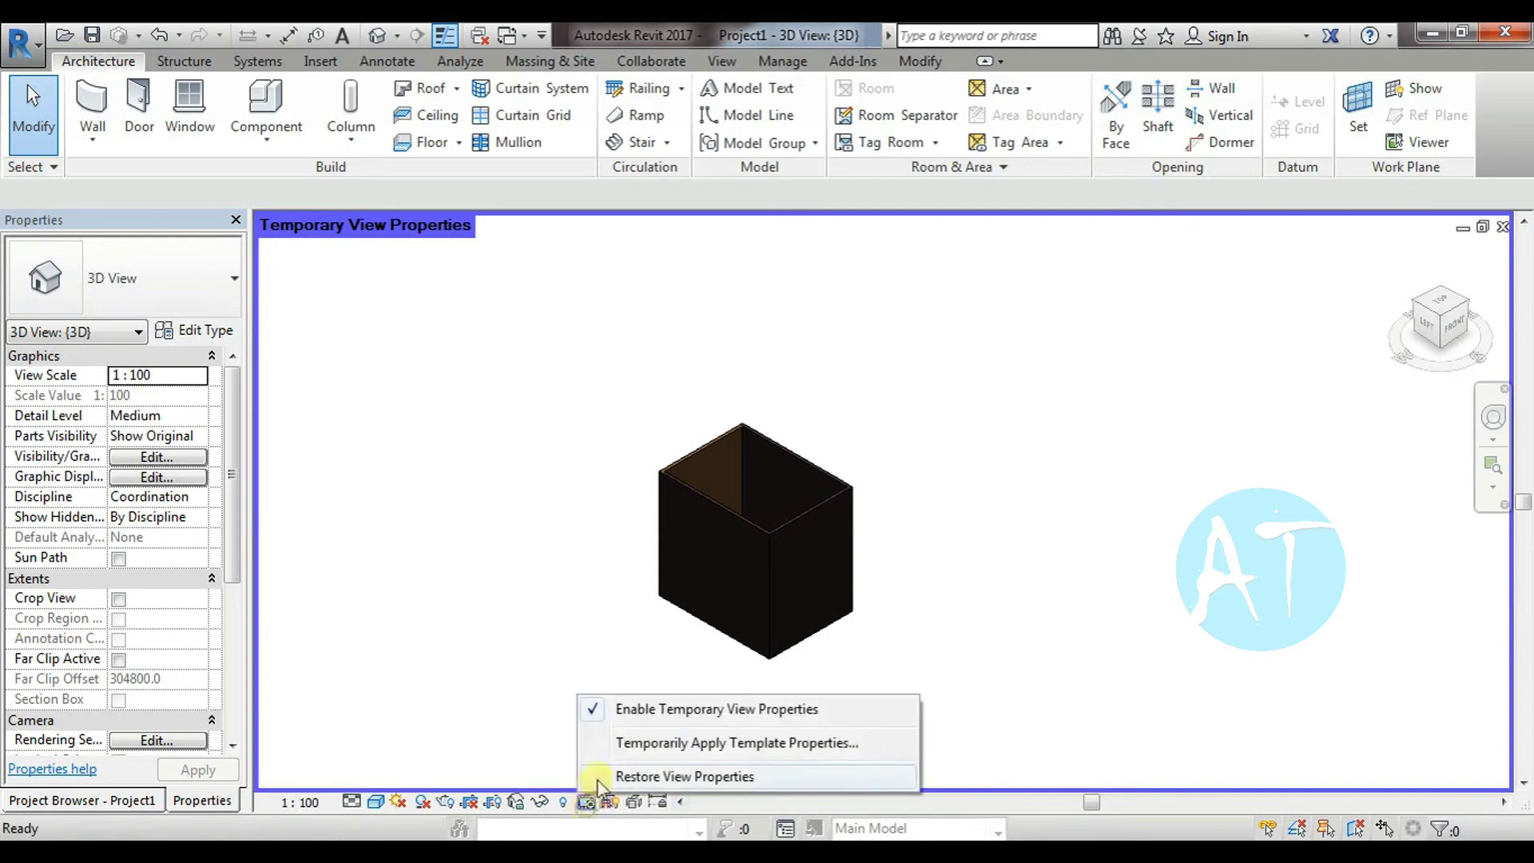
left_click(635, 708)
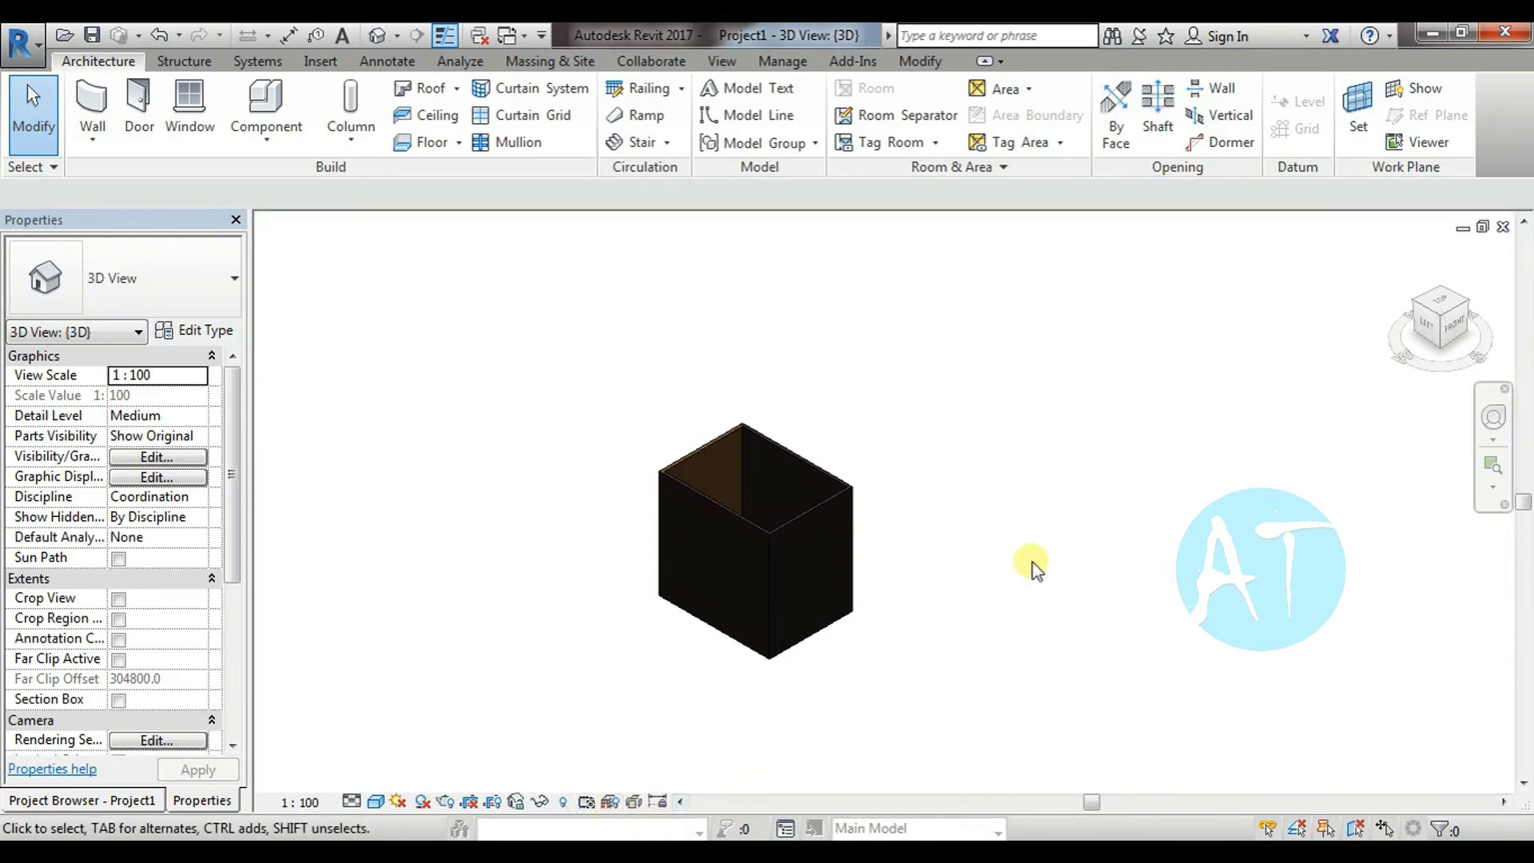
Use the ViewCube to view the box from Home, the back, the front and the top
left_click(1404, 256)
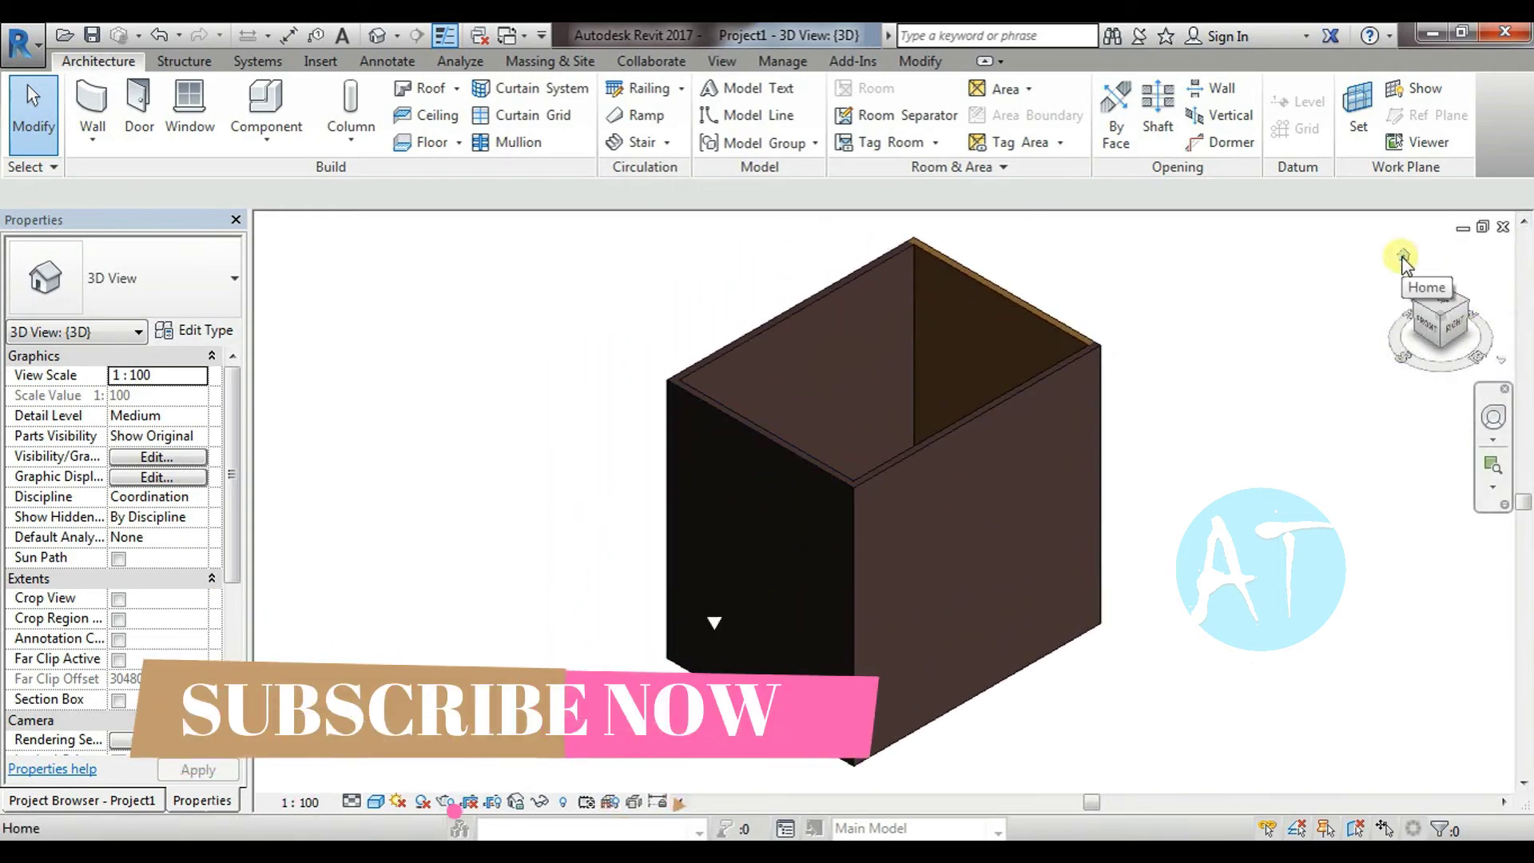
left_click(1414, 305)
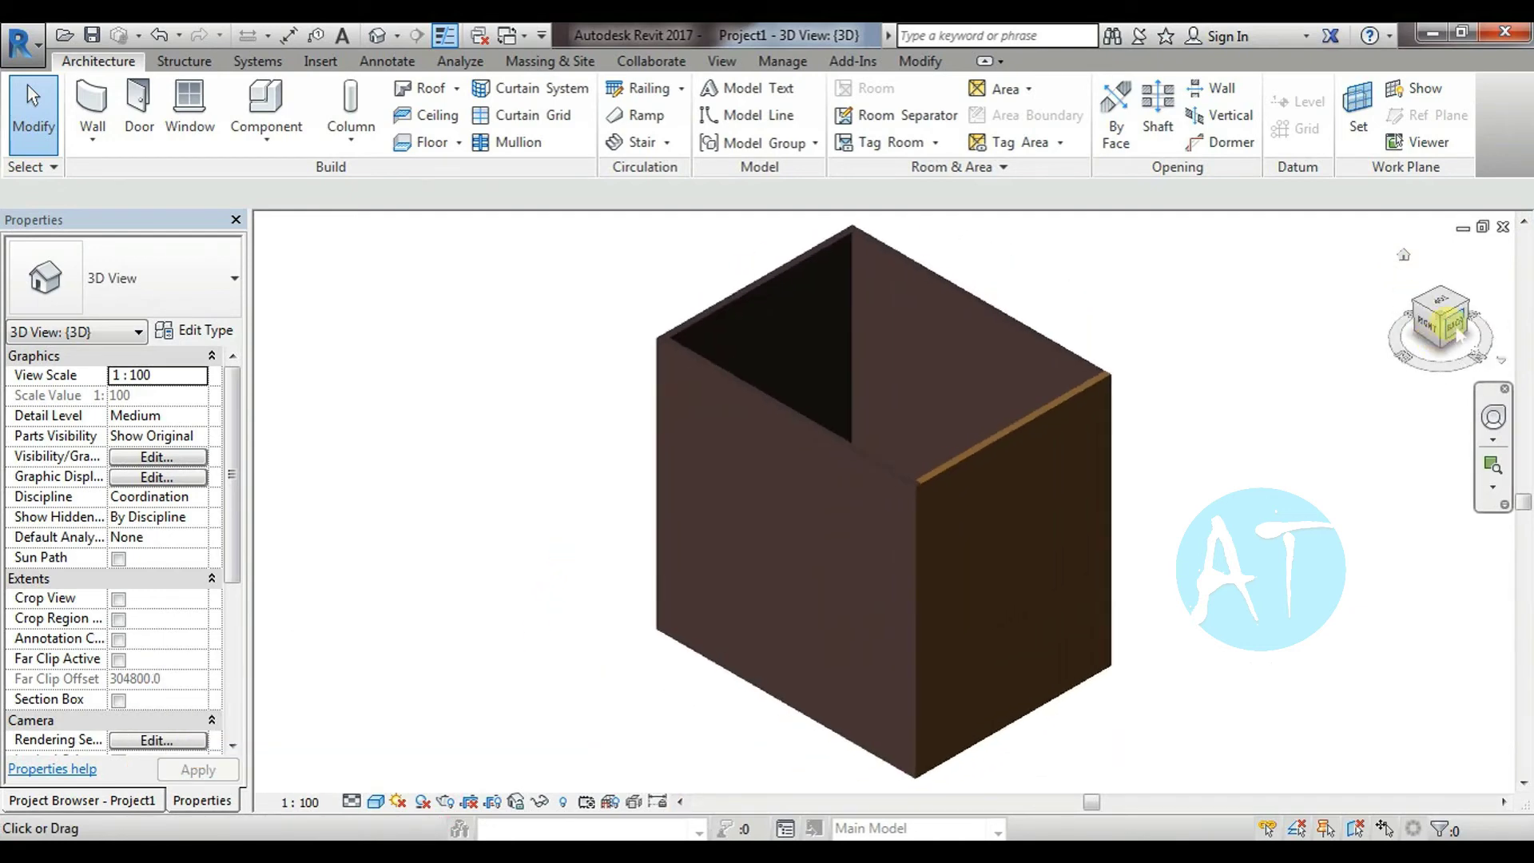
left_click(1450, 315)
left_click(1466, 315)
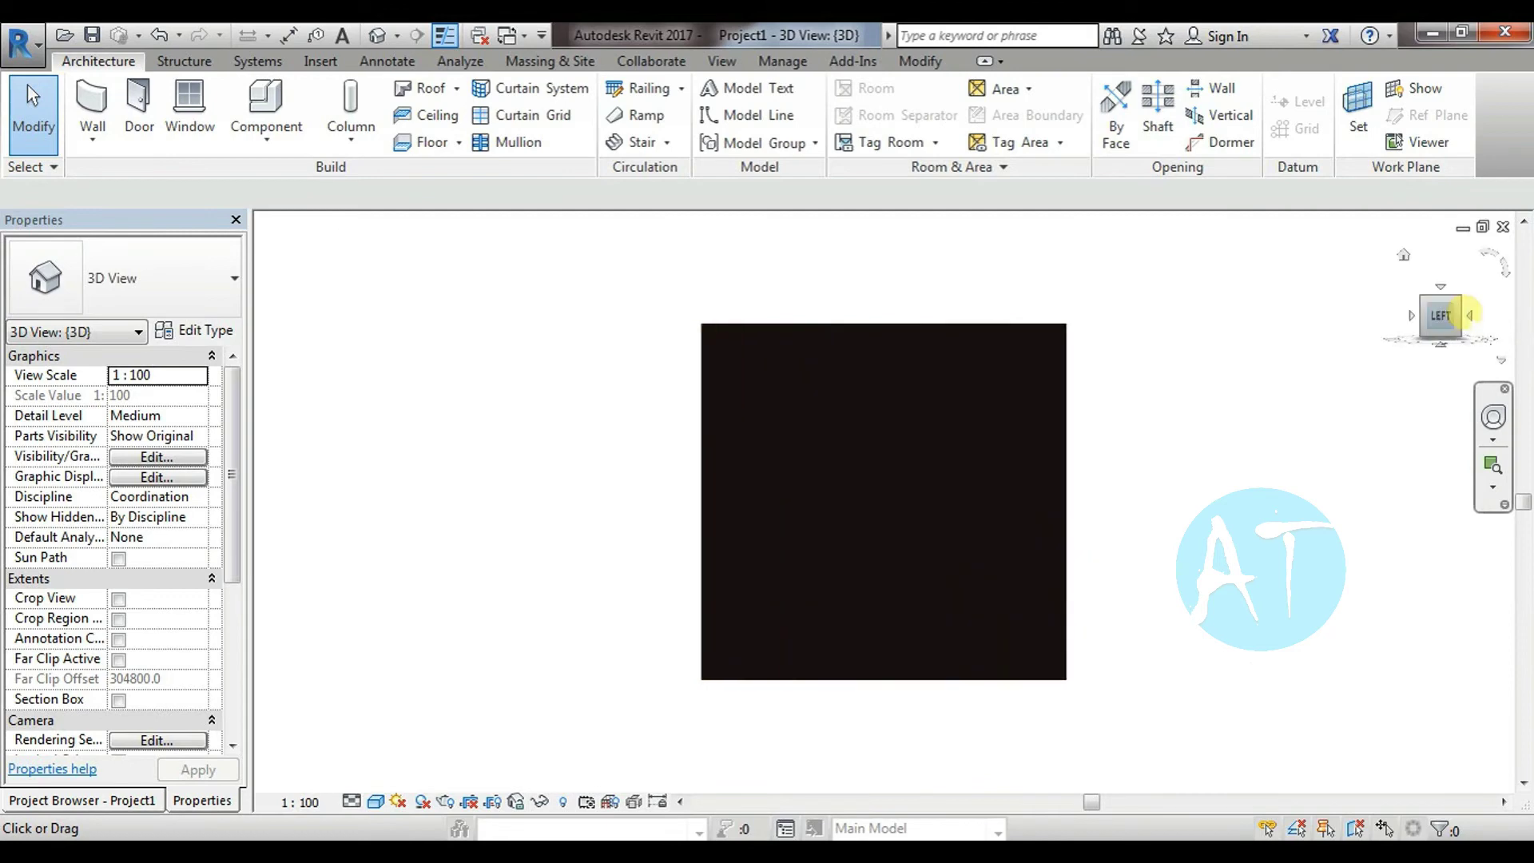
left_click(1466, 315)
left_click(1442, 288)
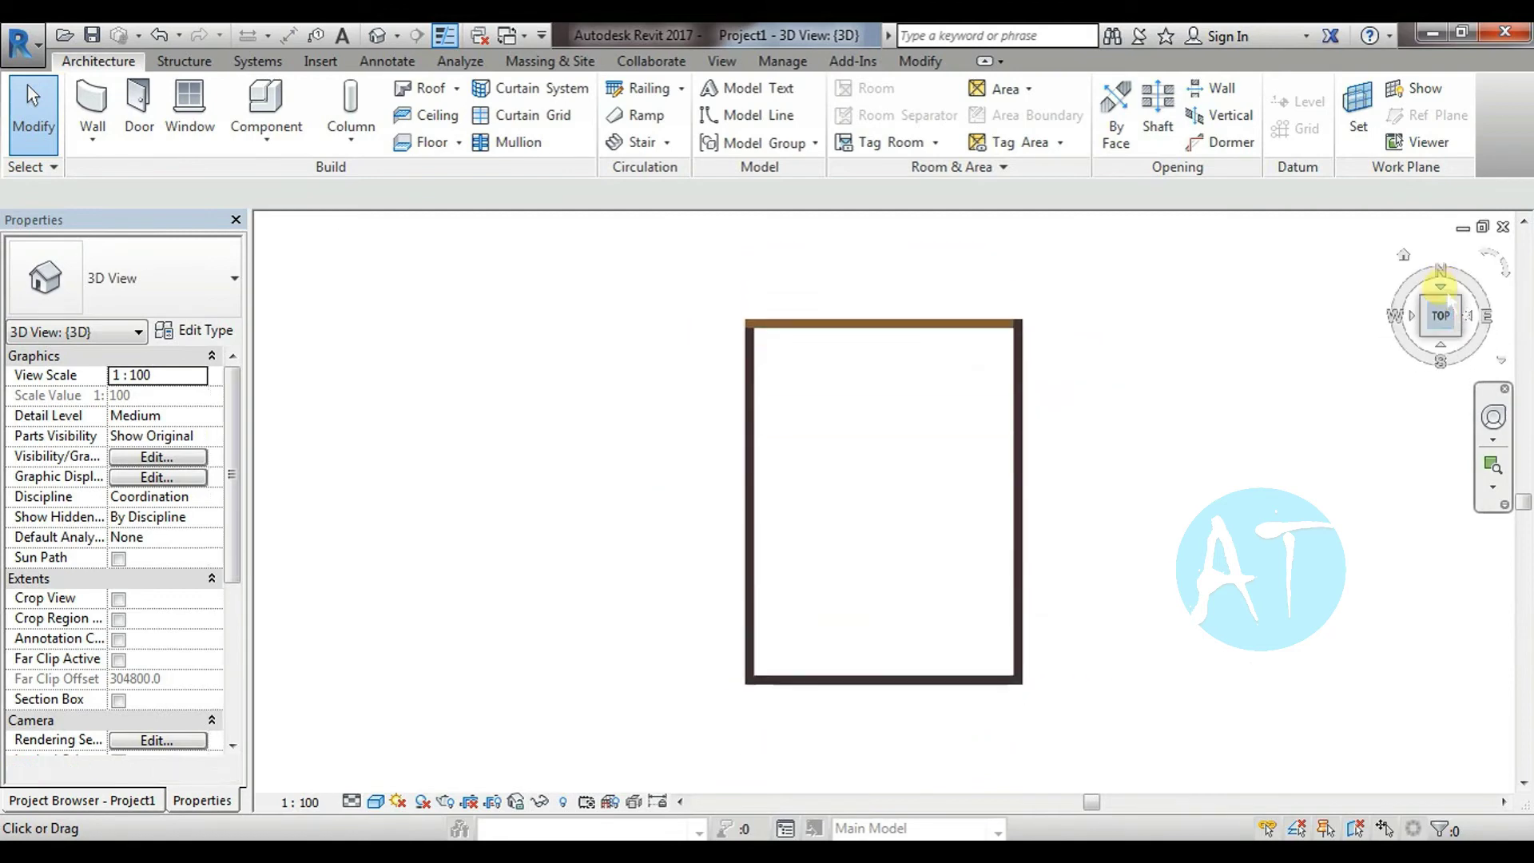
Spin the top view in quarter turns with the rotate arrows, then return Home
left_click(1494, 262)
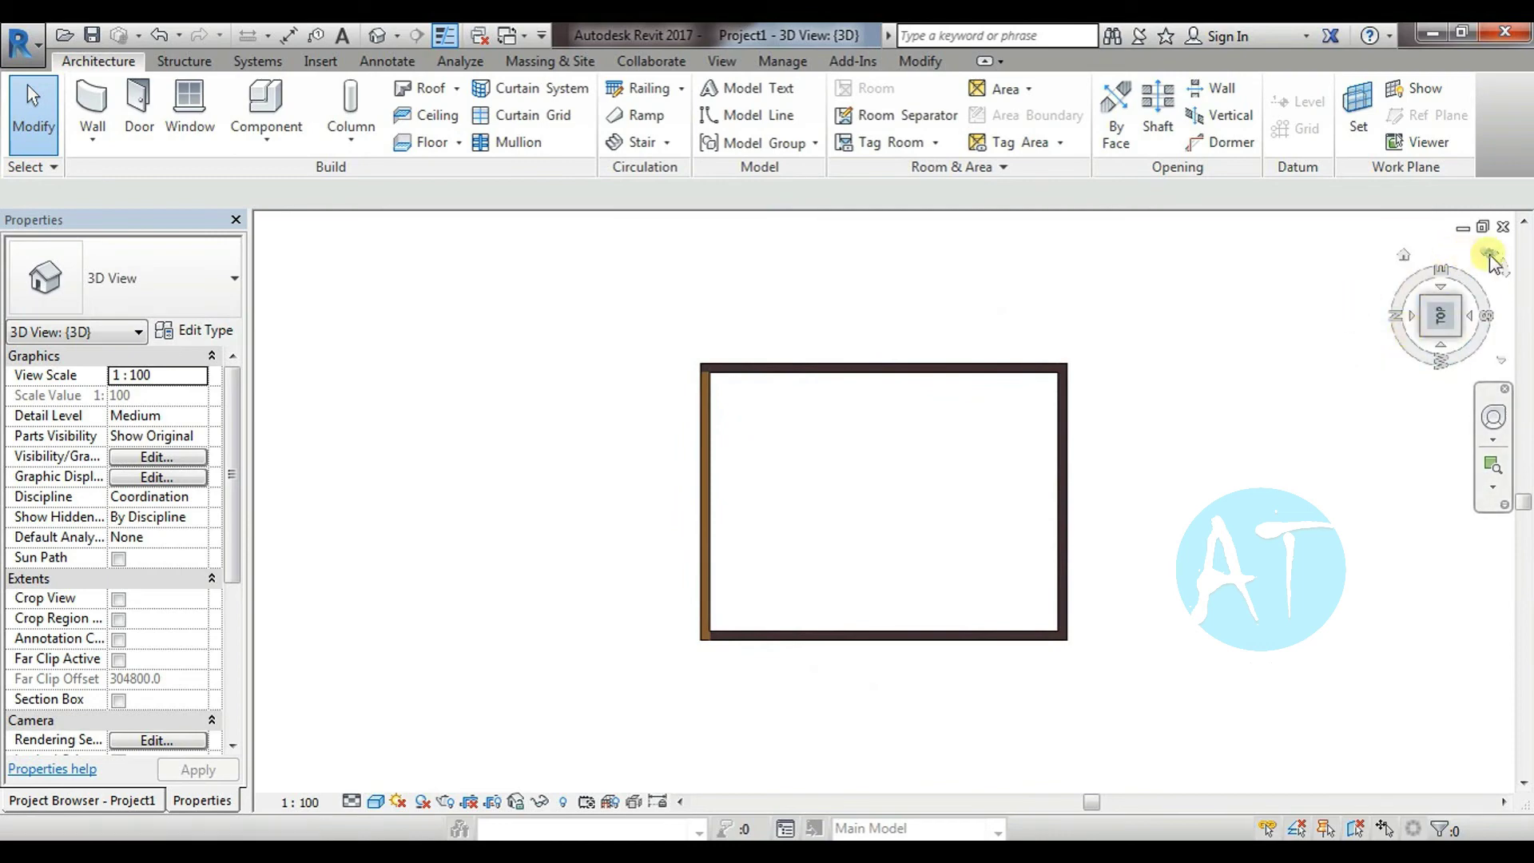
left_click(1492, 258)
left_click(1492, 257)
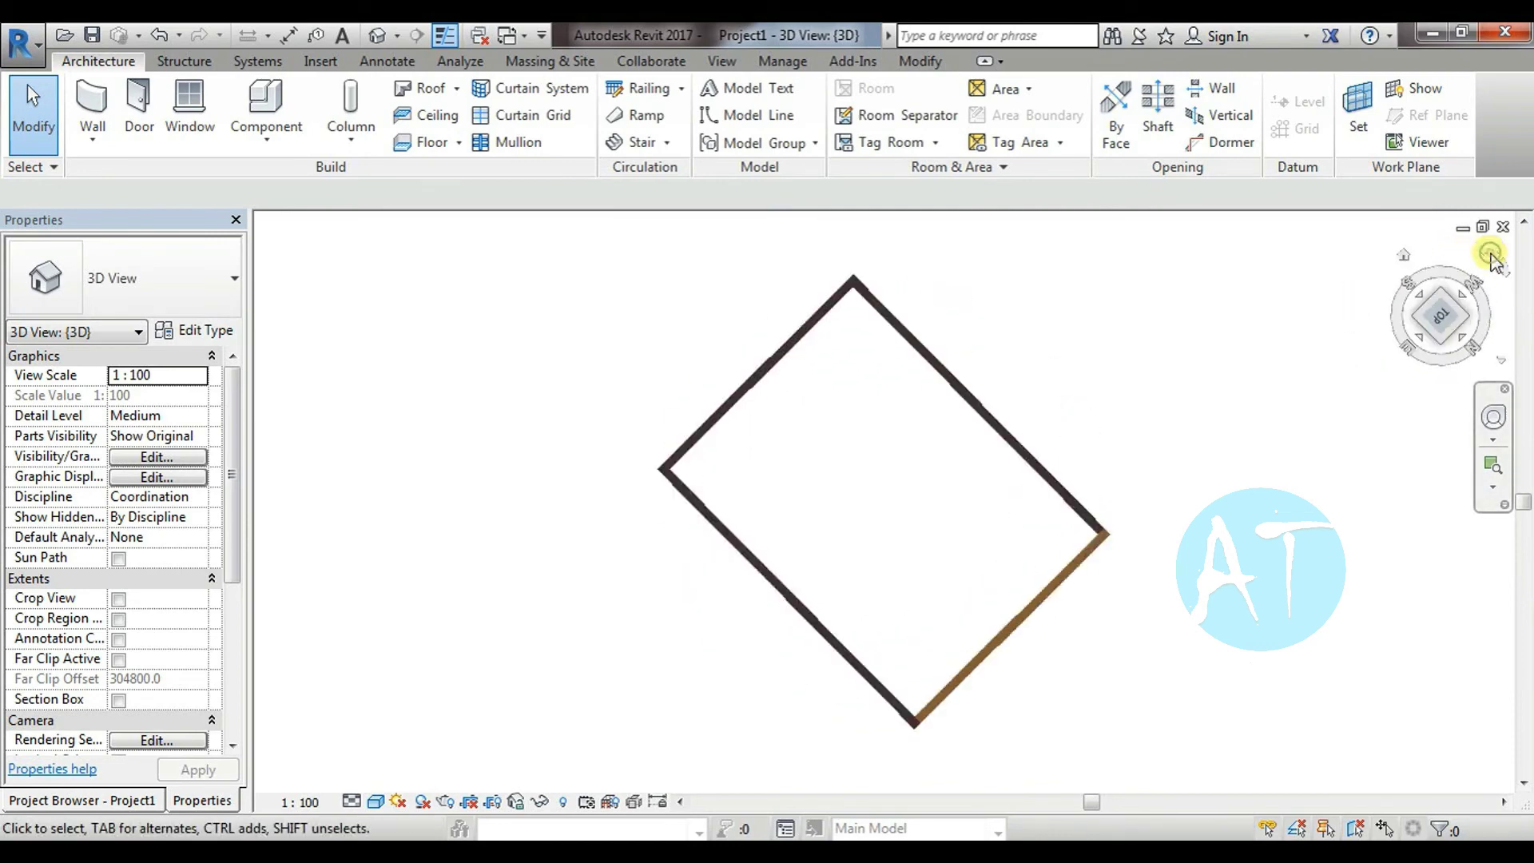
left_click(1493, 258)
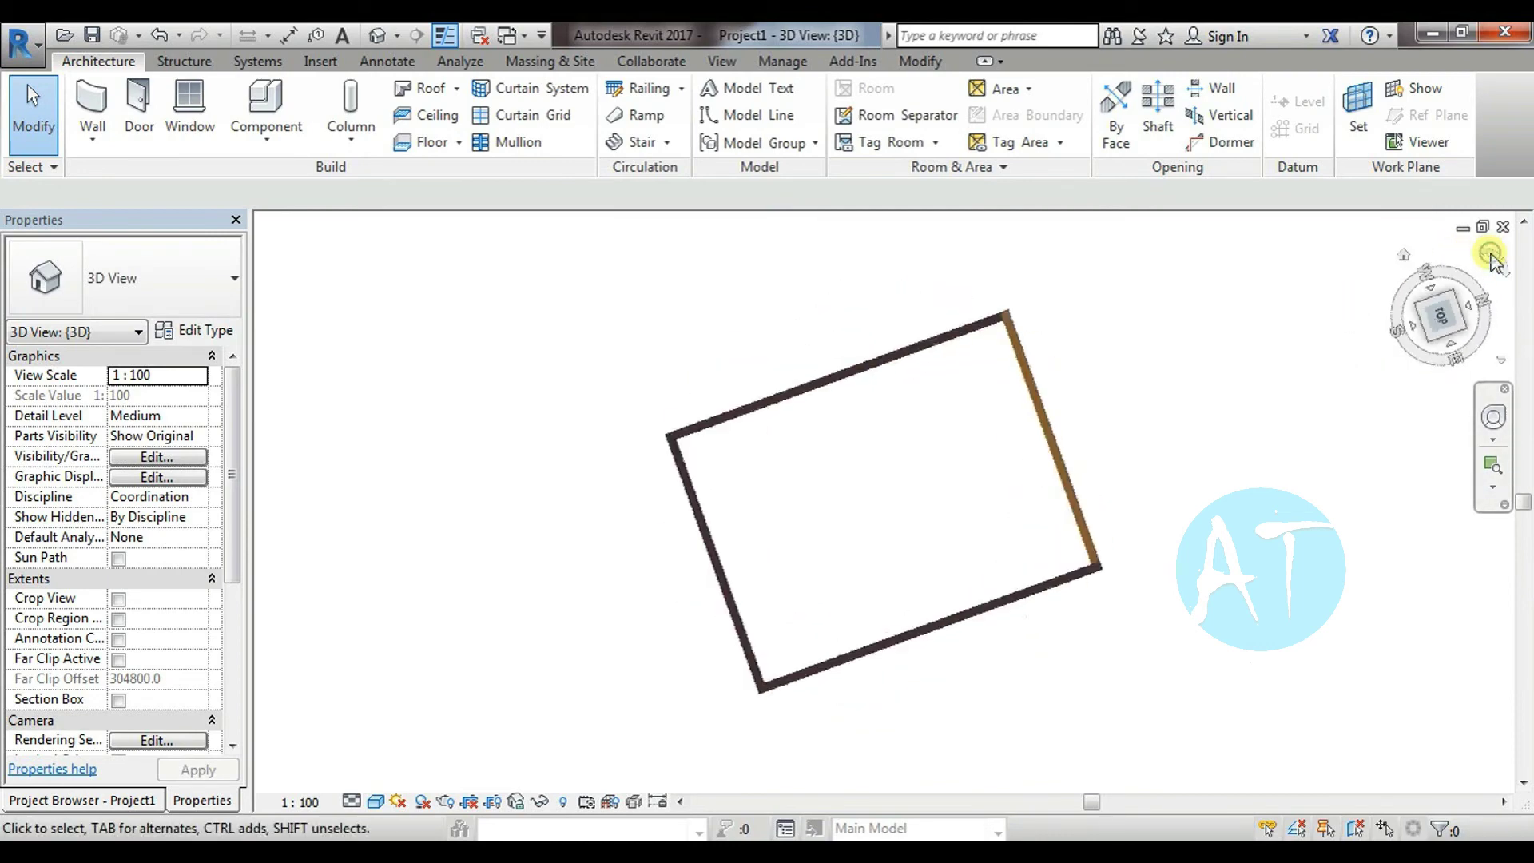
left_click(1492, 257)
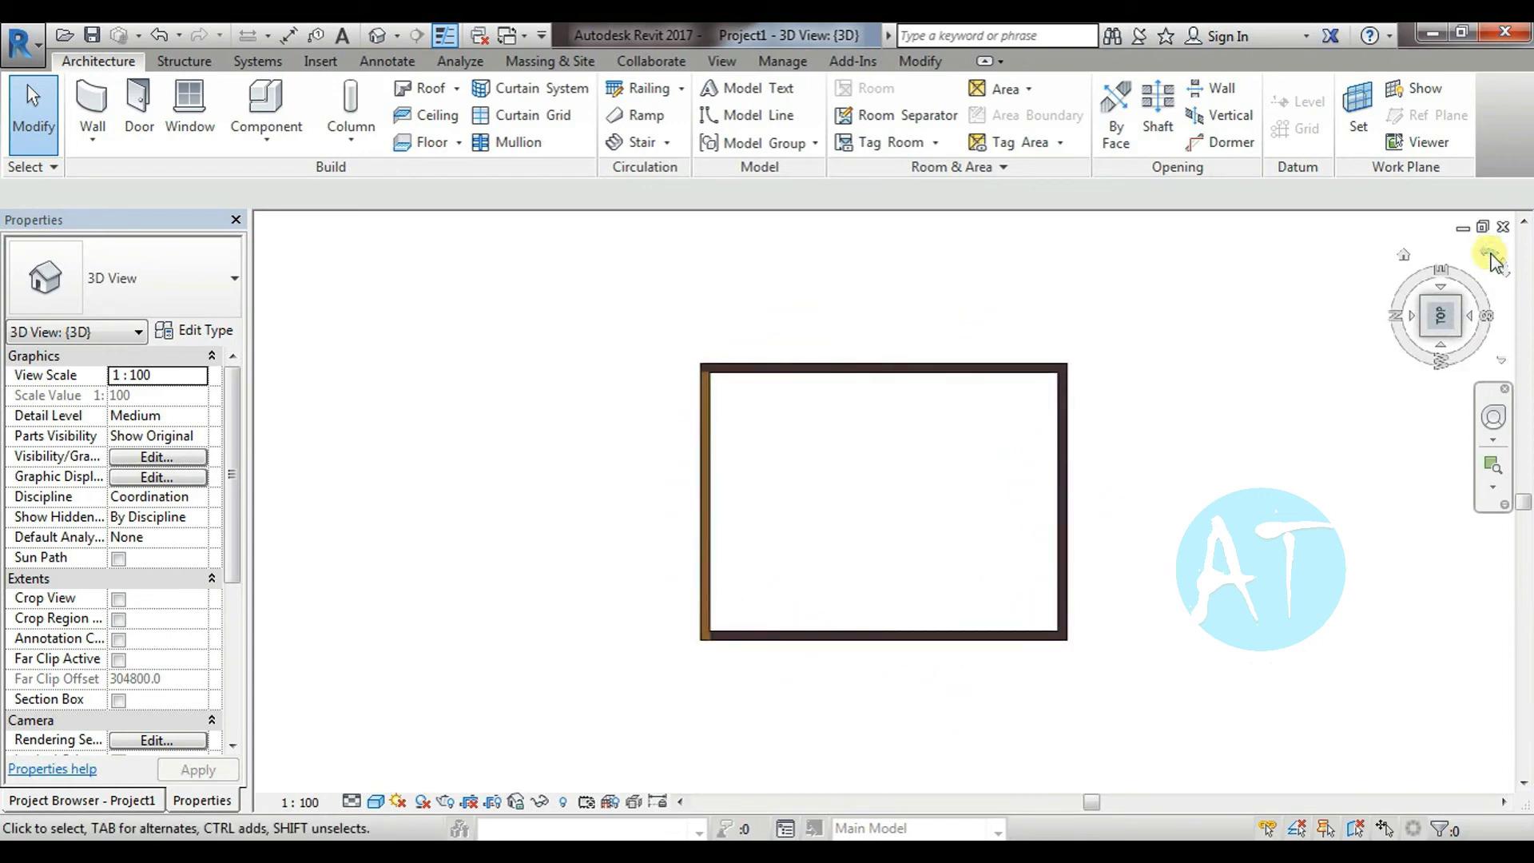
left_click(1492, 257)
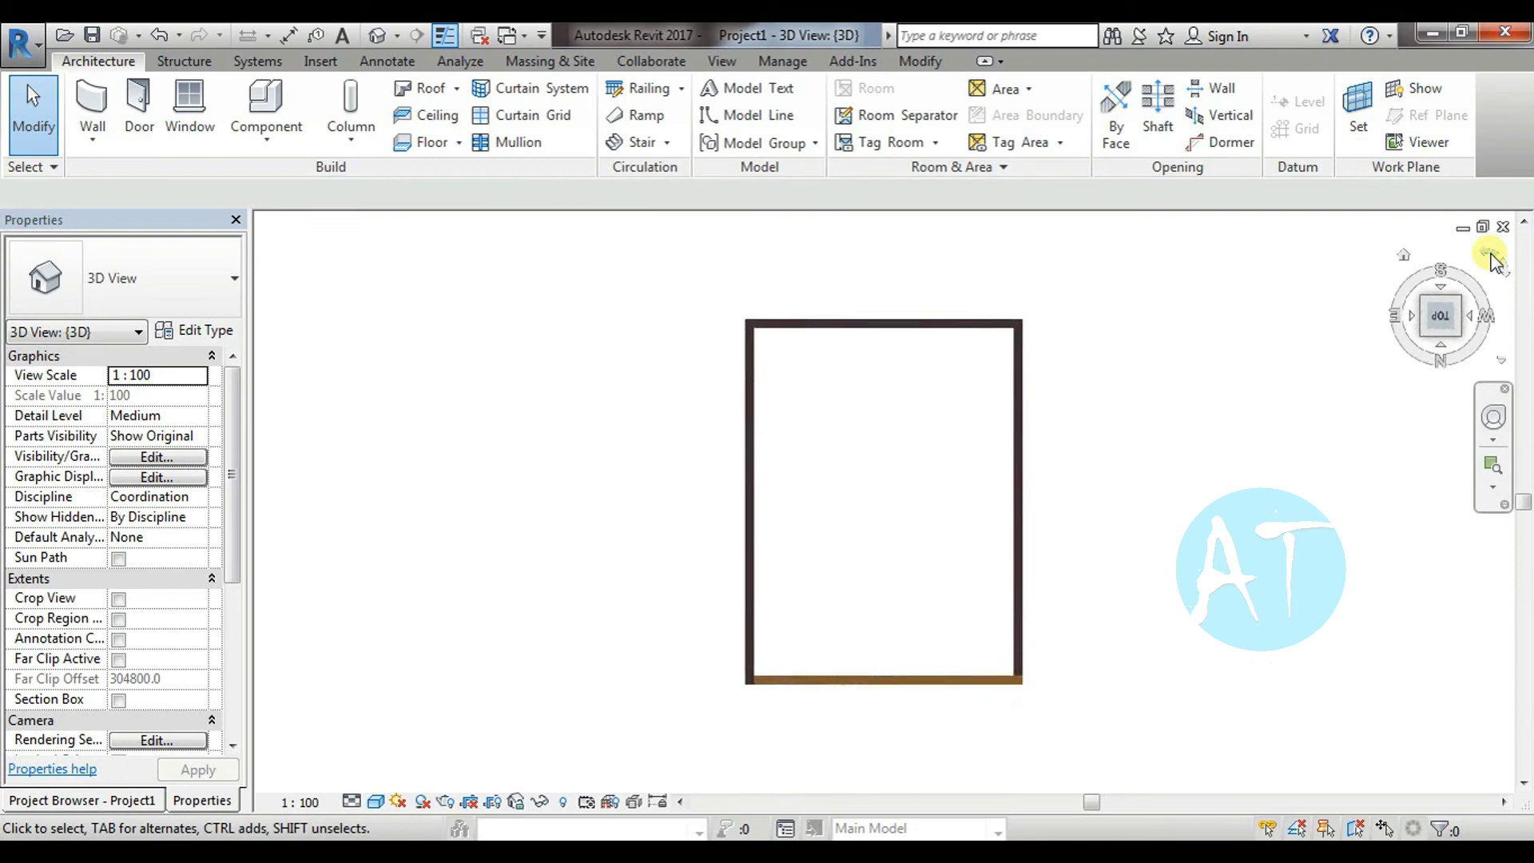
left_click(1493, 257)
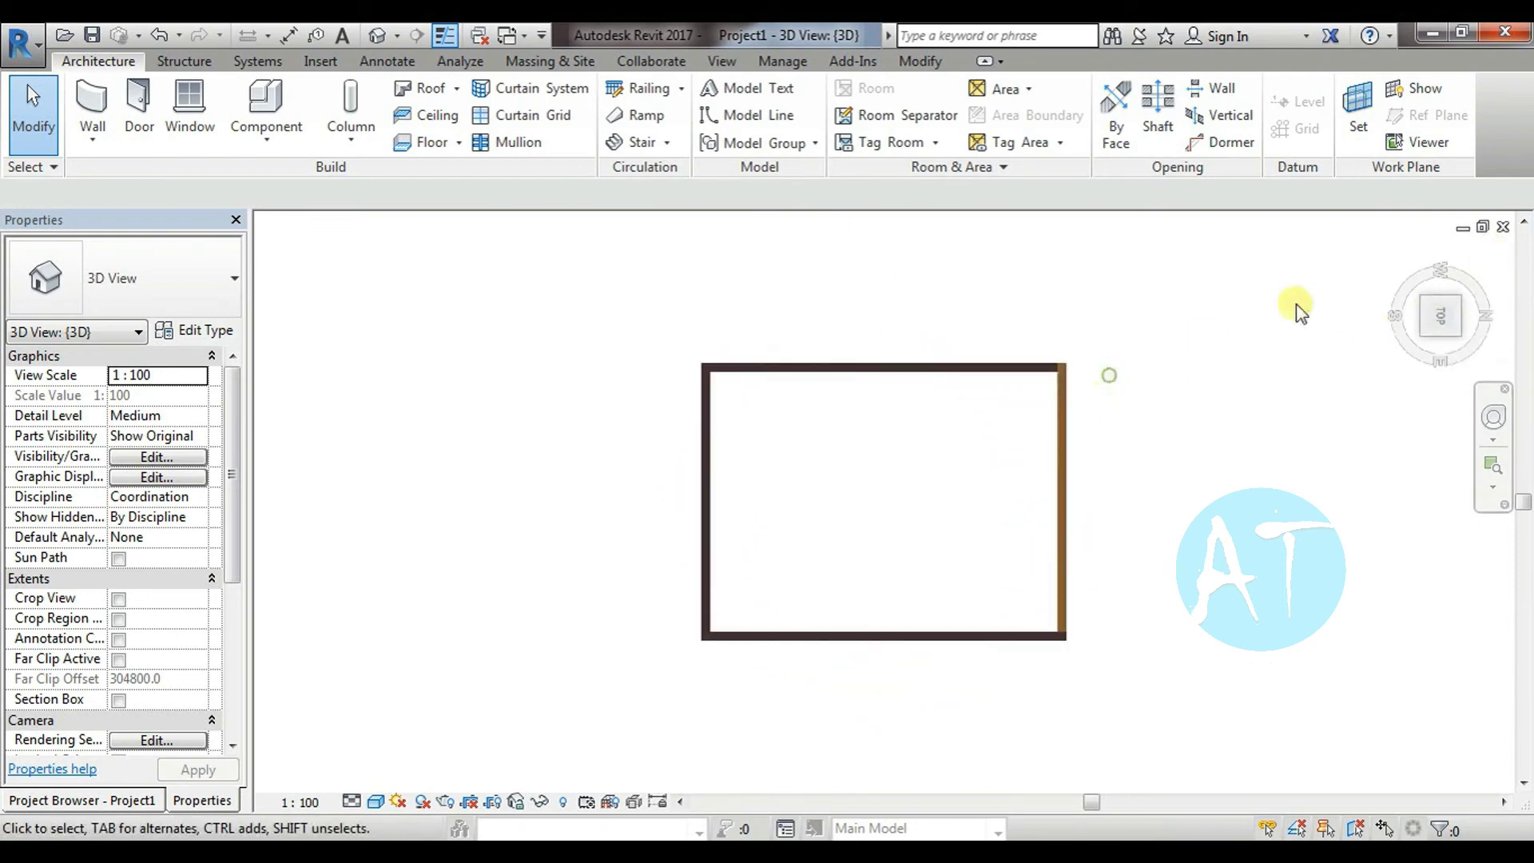
left_click(1403, 257)
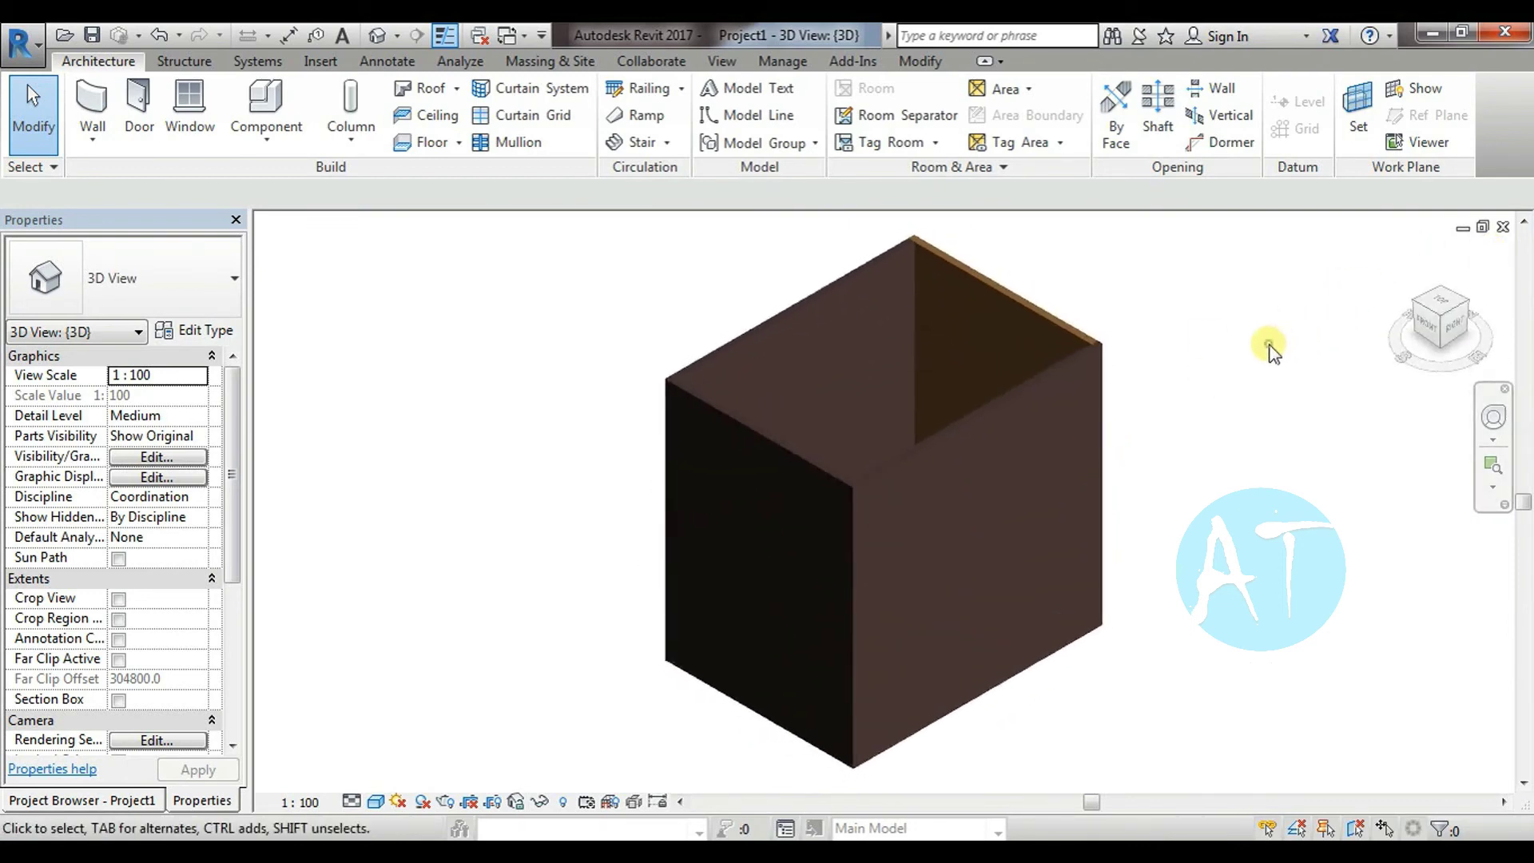
View the box from the ViewCube's RIGHT face and open the ViewCube context menu
left_click(1453, 326)
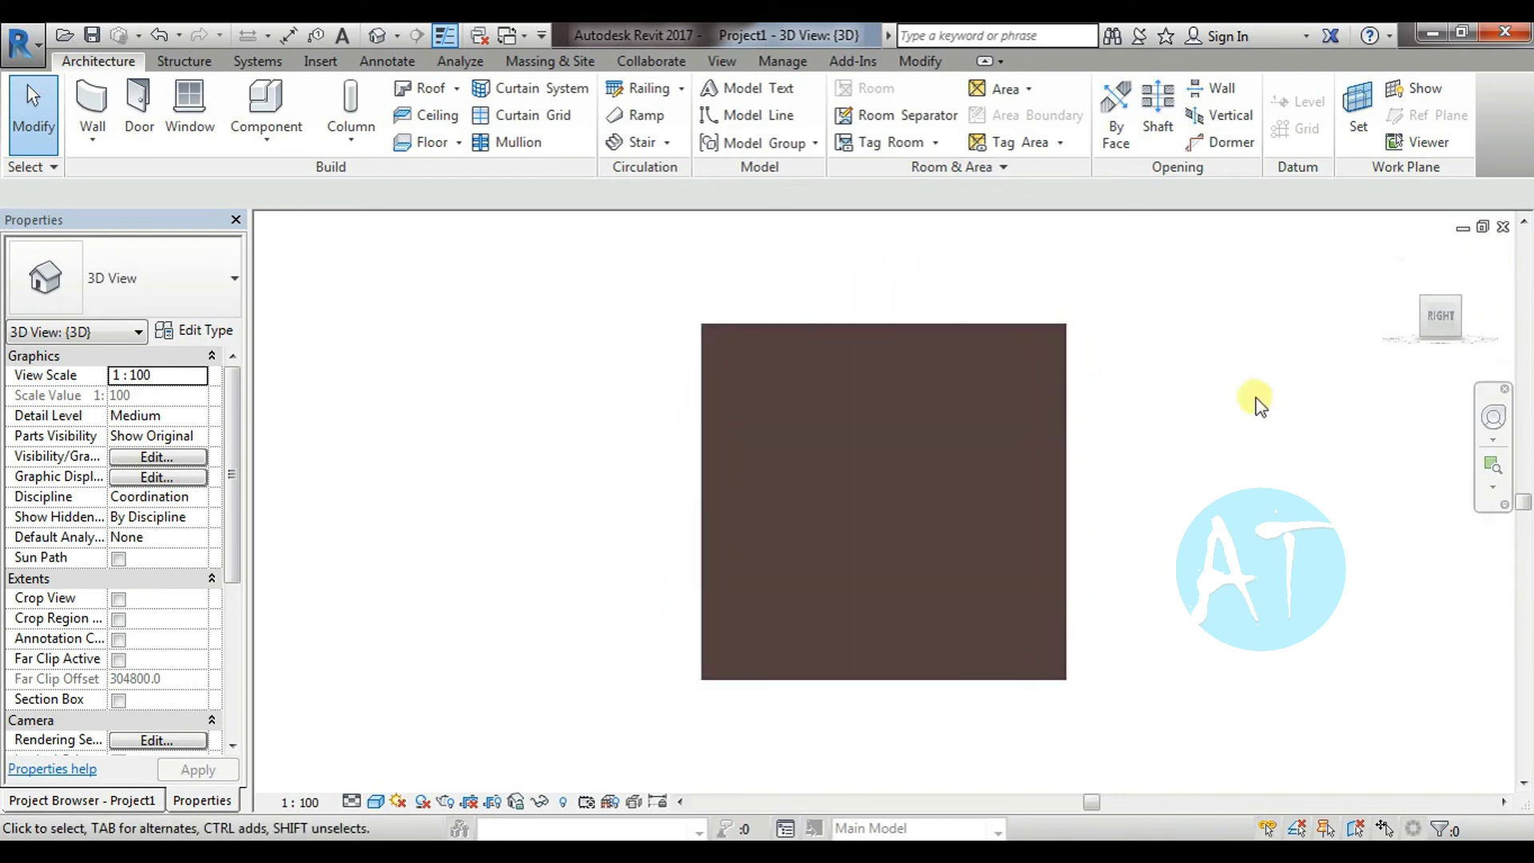
right_click(1434, 317)
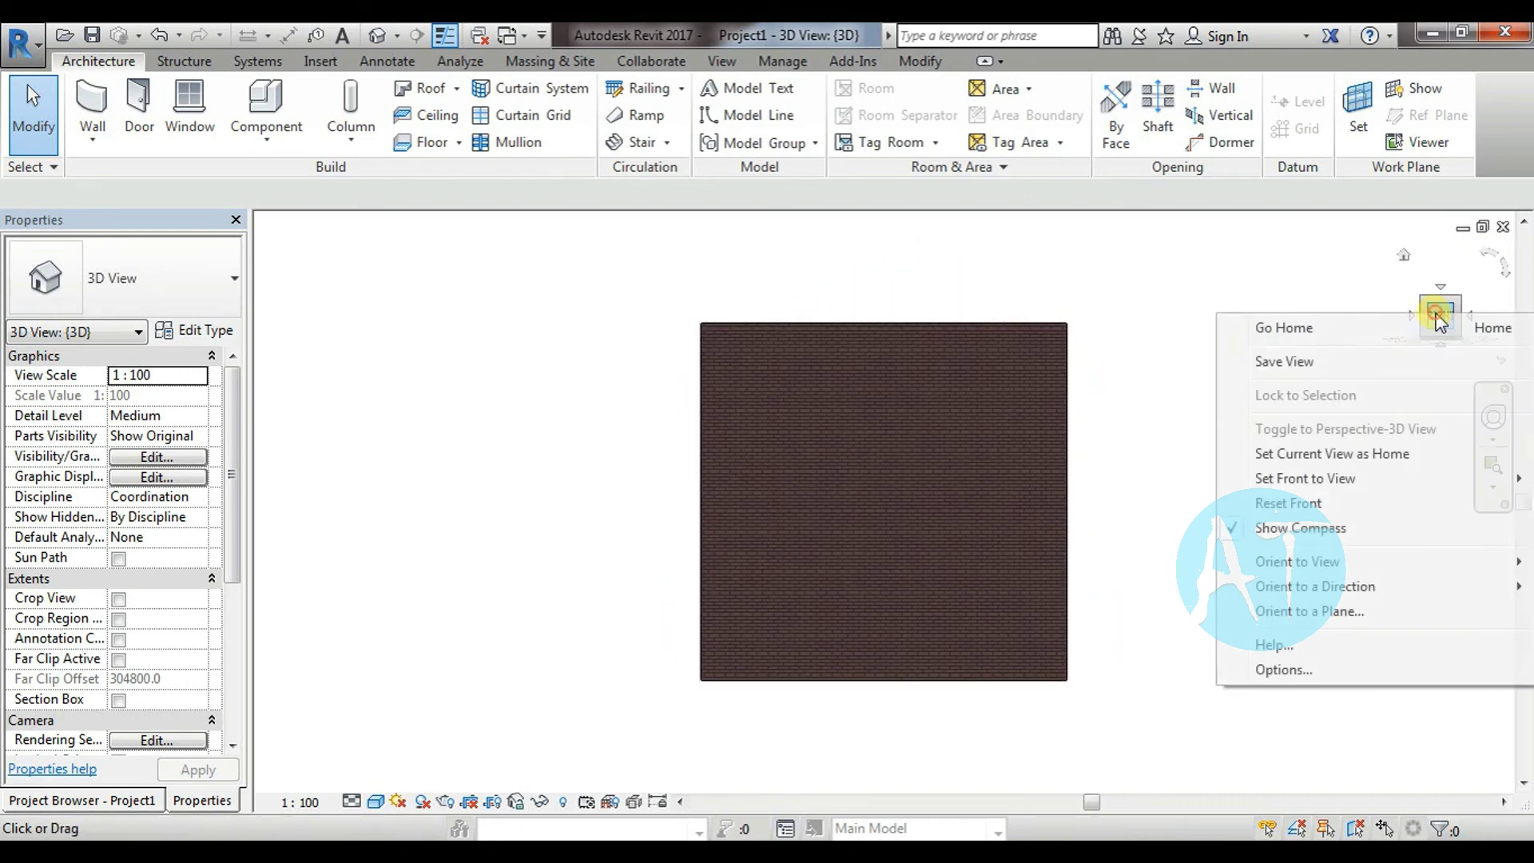